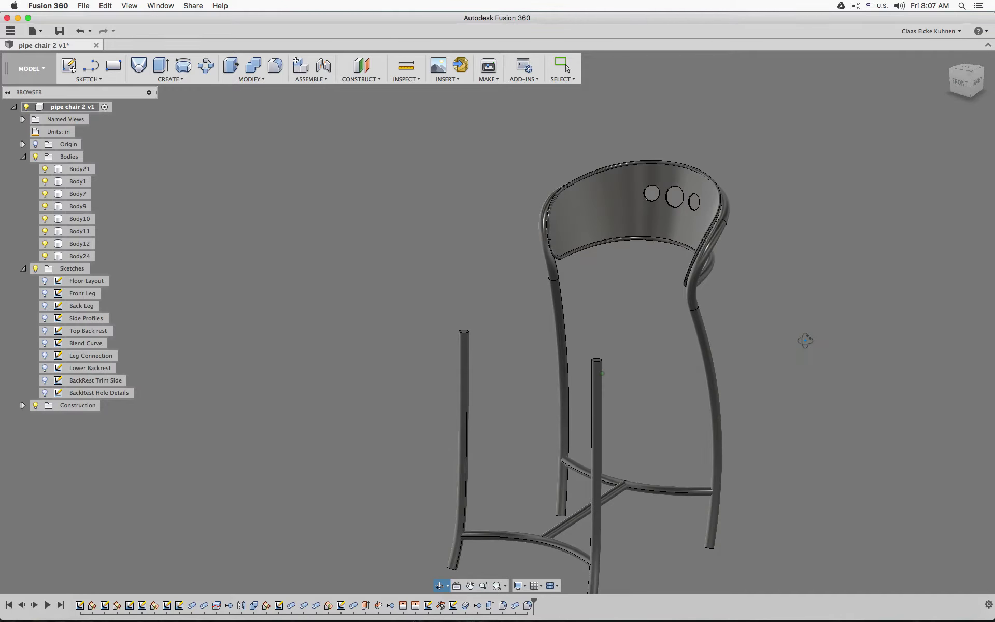
# - Group all timeline features from the backrest surface extrude through the final fillet
pyautogui.press('Escape')
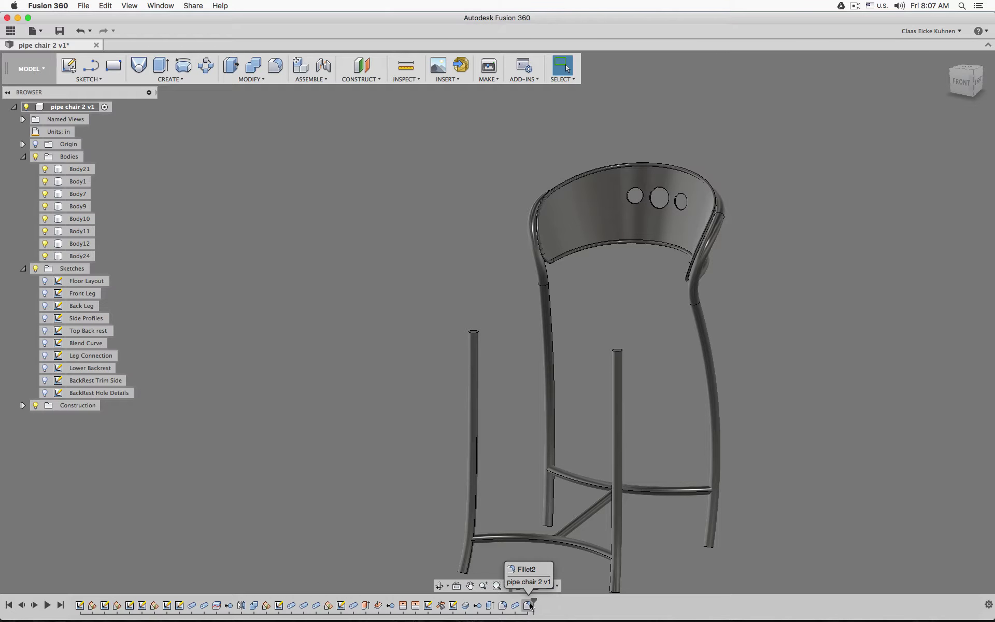
pyautogui.click(514, 605)
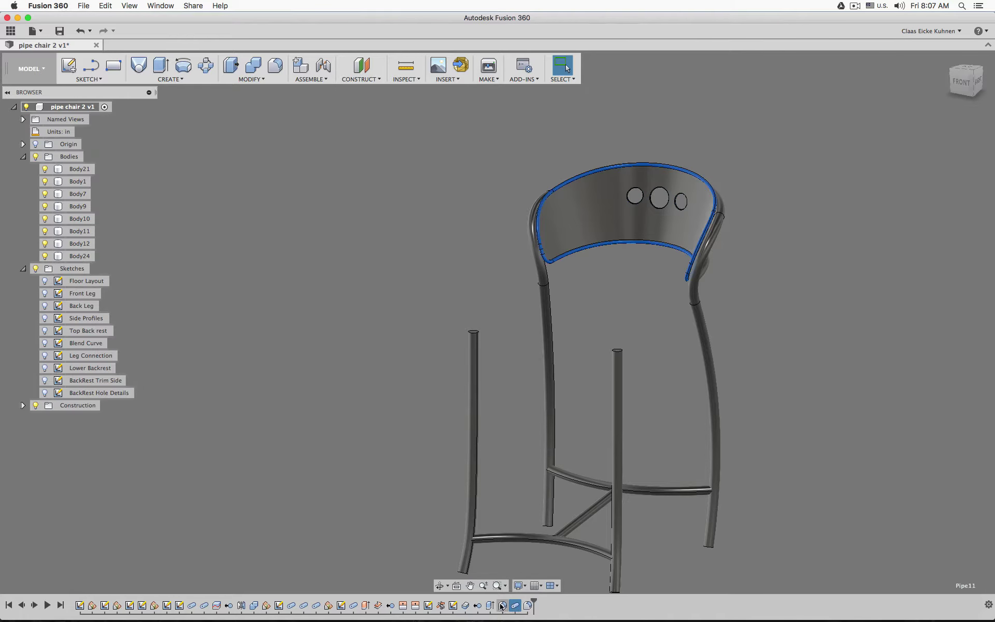
pyautogui.click(379, 605)
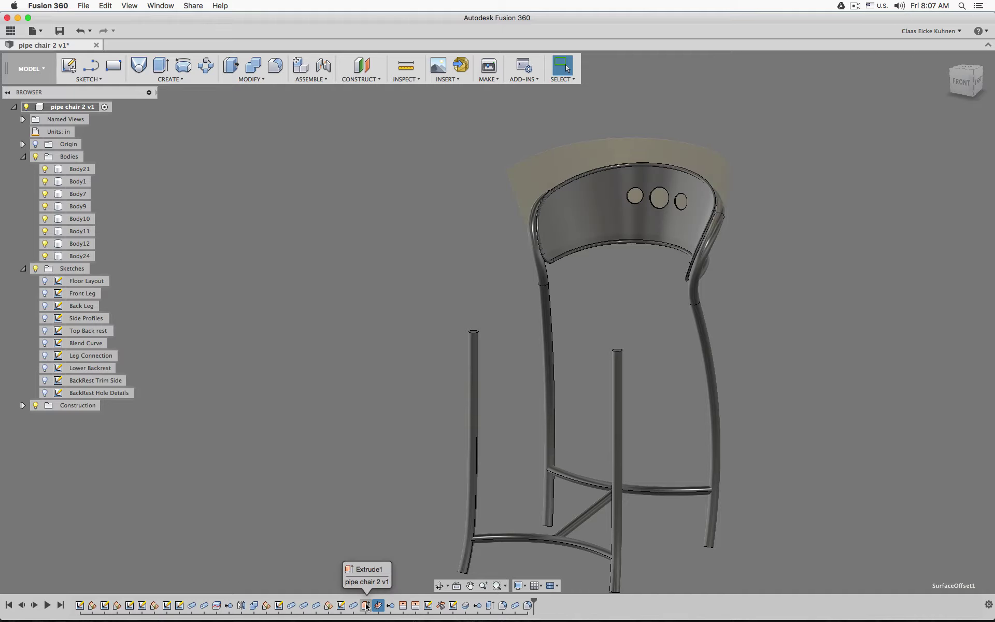
pyautogui.click(366, 605)
pyautogui.click(354, 605)
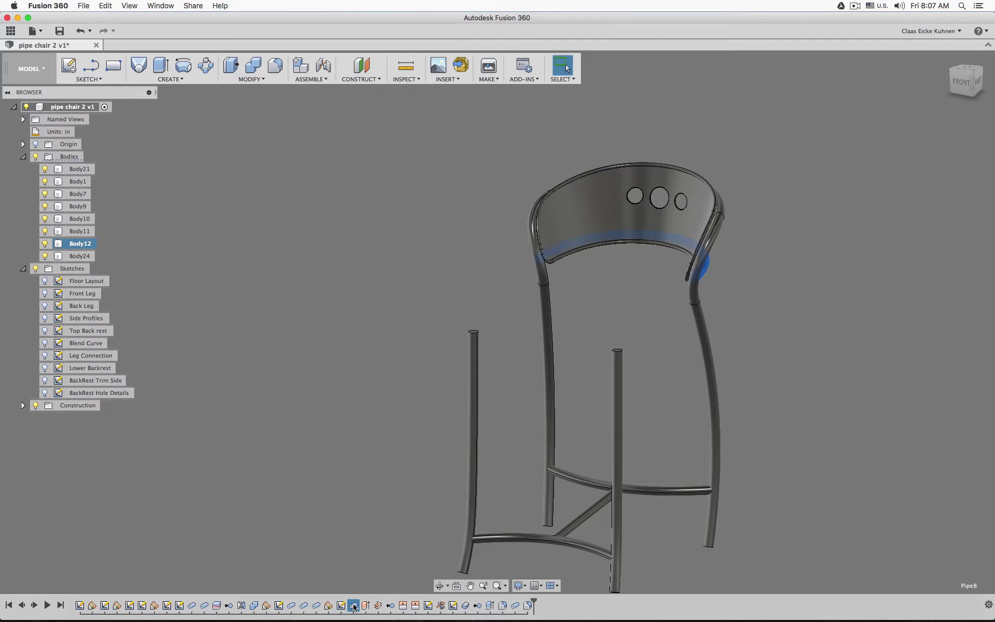
pyautogui.moveTo(361, 609); pyautogui.dragTo(567, 609)
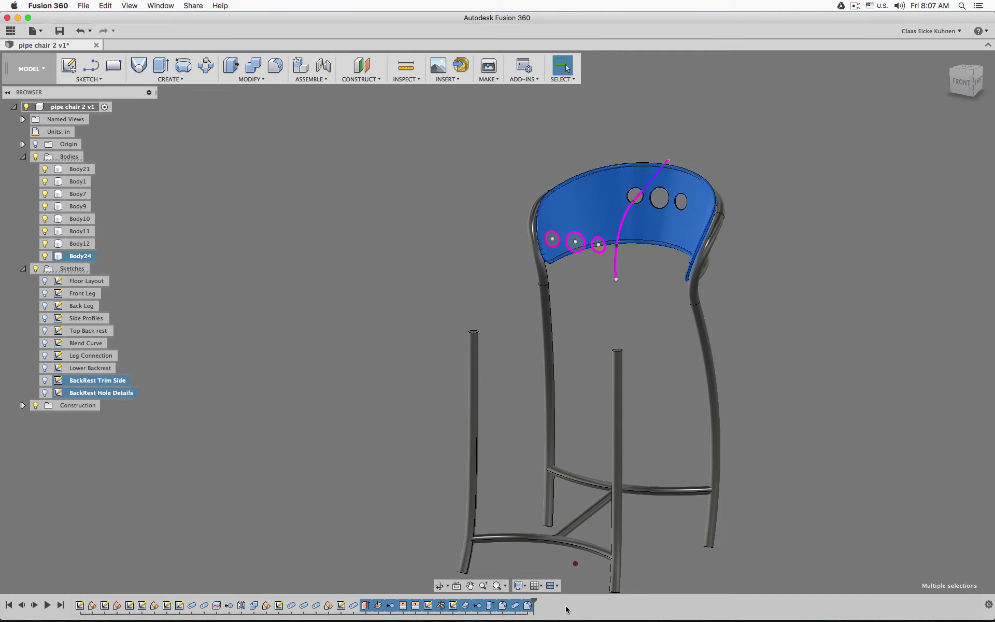
pyautogui.rightClick(527, 606)
pyautogui.click(546, 581)
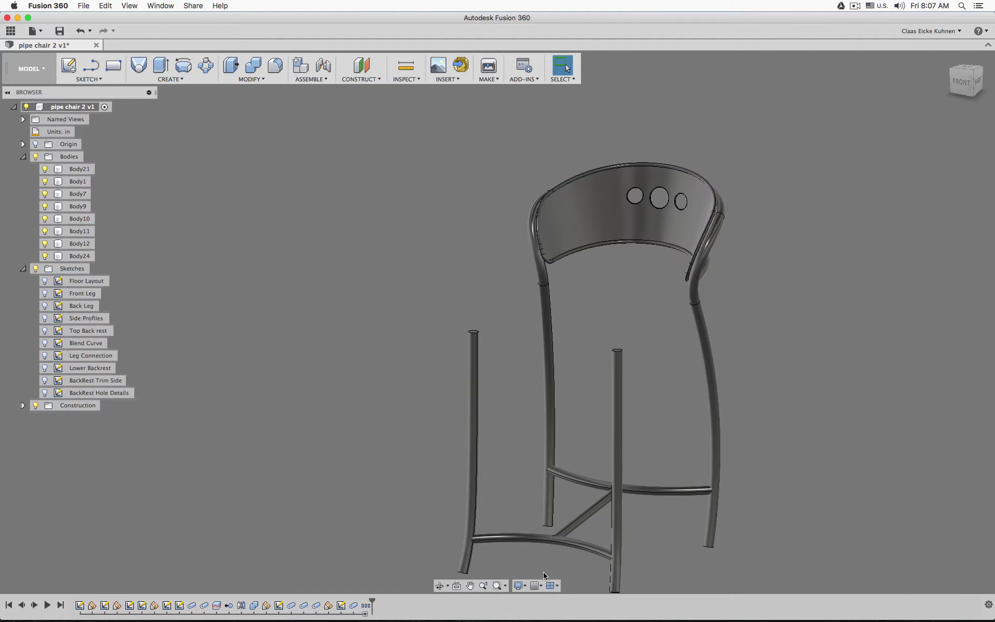
# - Rename the new timeline group as Backrest
pyautogui.rightClick(371, 609)
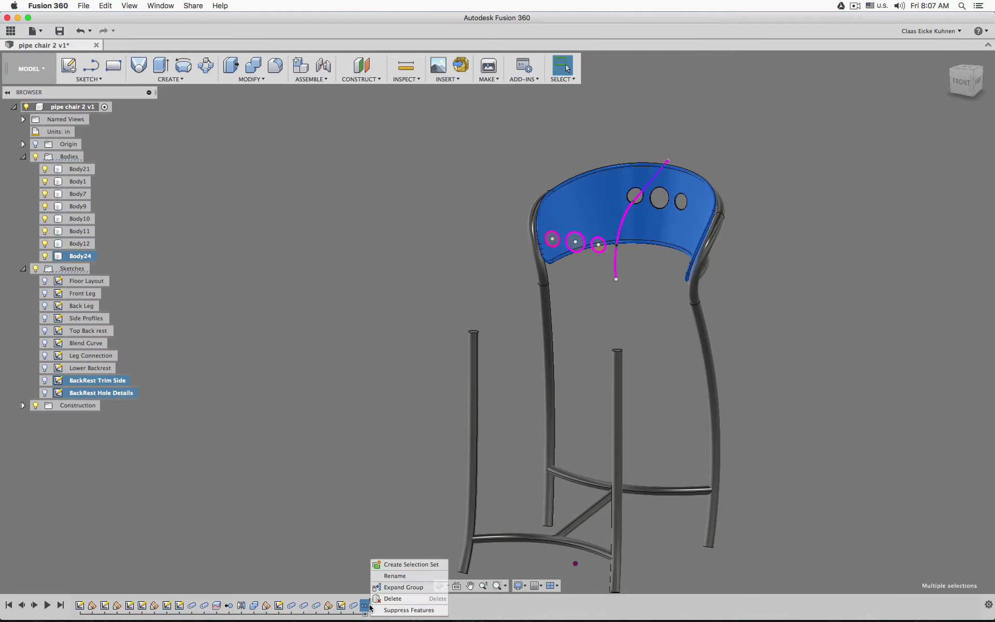
pyautogui.click(390, 576)
pyautogui.doubleClick(419, 586)
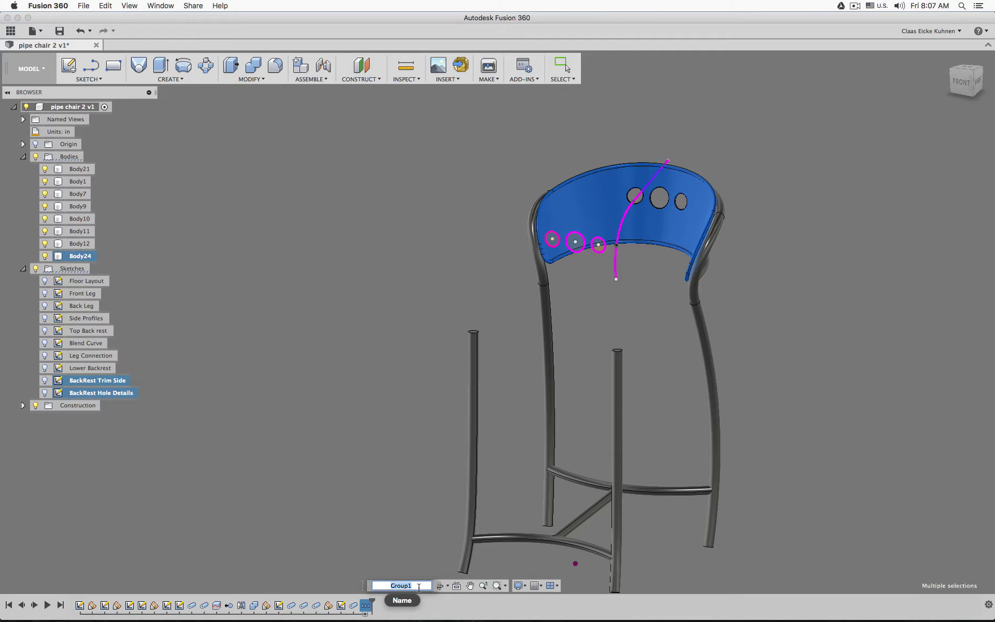
pyautogui.write('Backrest')
pyautogui.press('Return')
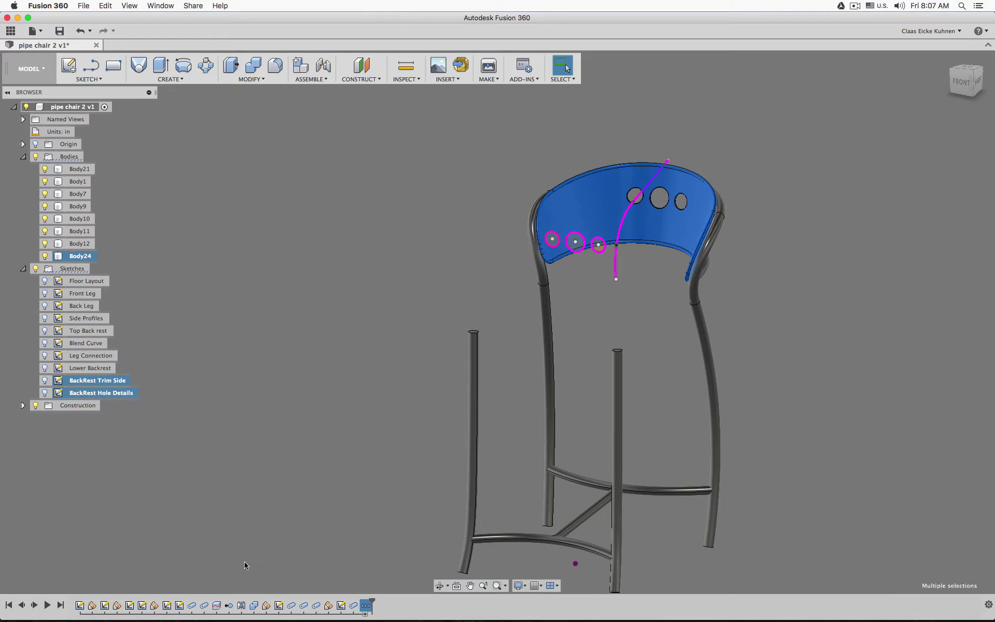
# - Group the timeline features from Pipe4 through Pipe8, which build the chair's tubular frame
pyautogui.click(192, 606)
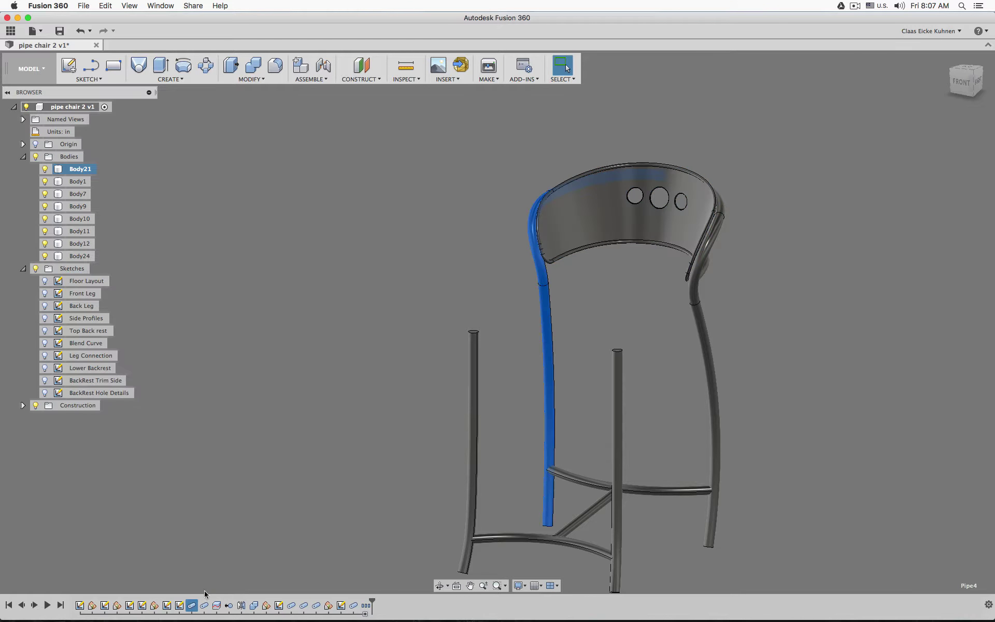
pyautogui.click(342, 605)
pyautogui.click(354, 605)
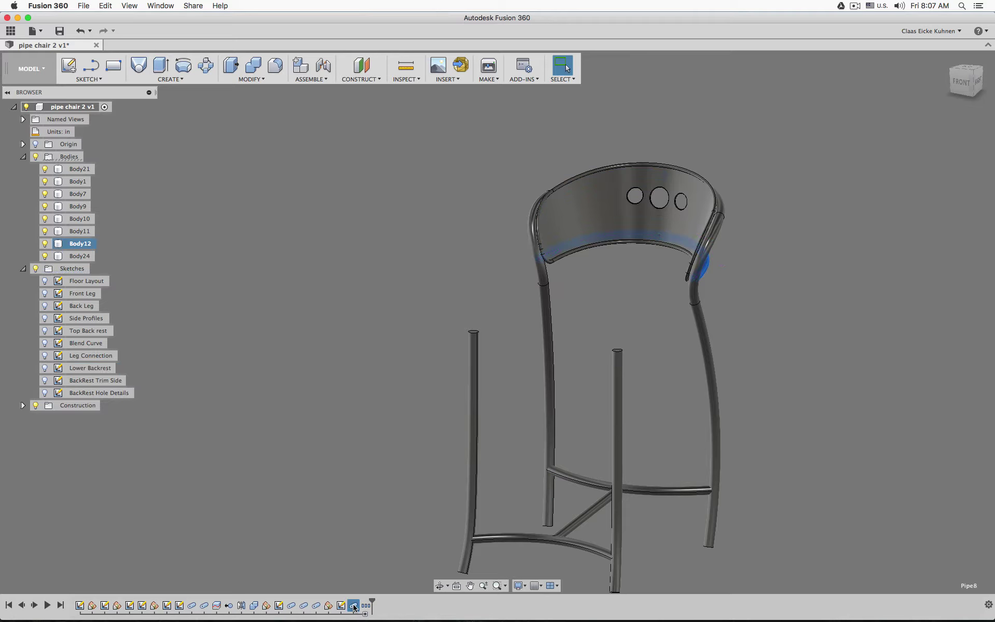
pyautogui.keyDown('shift'); pyautogui.click(192, 606); pyautogui.keyUp('shift')
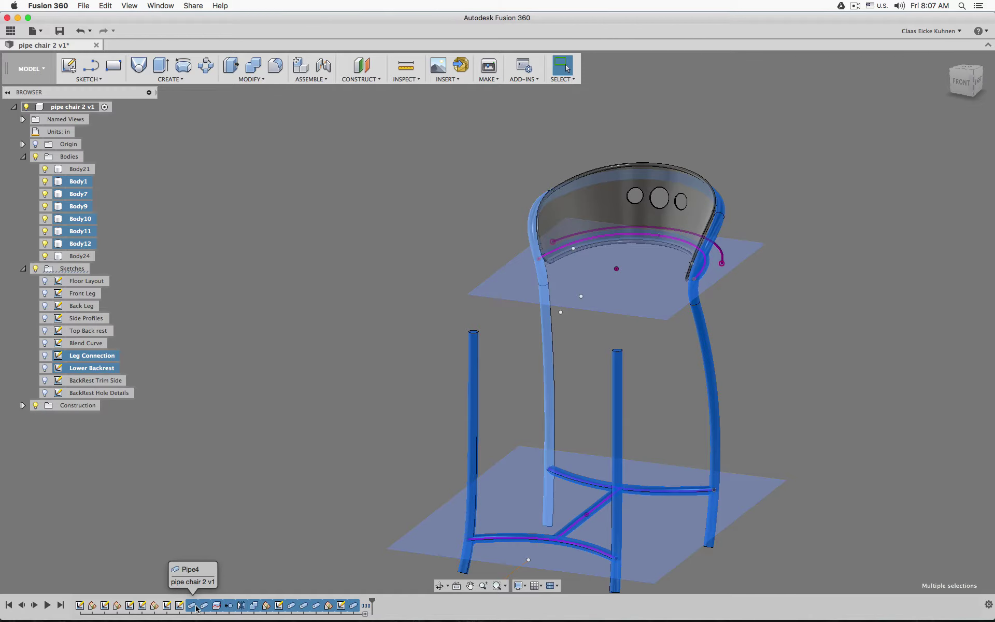
pyautogui.rightClick(197, 608)
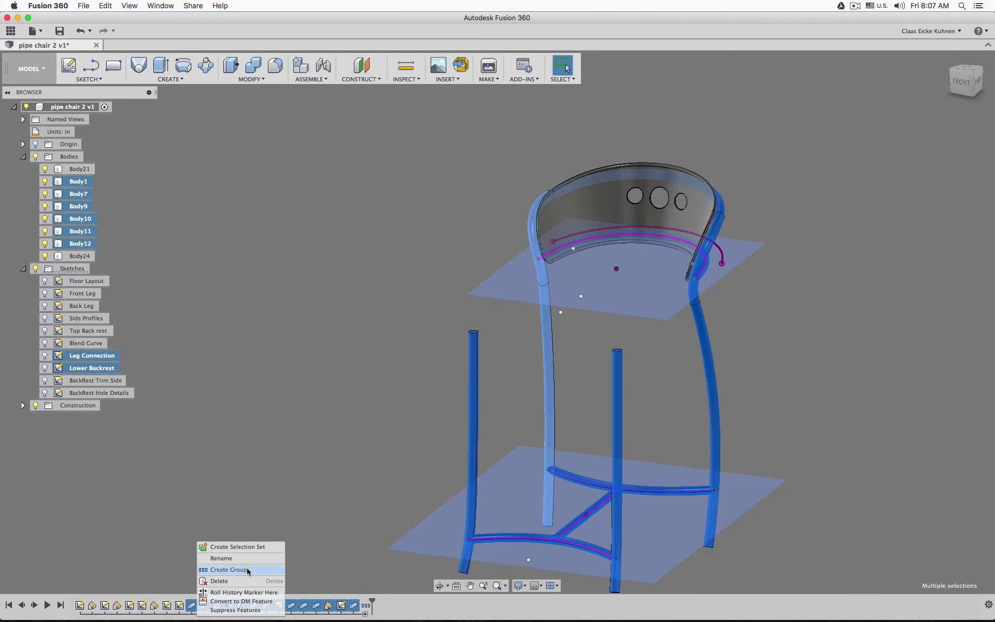
pyautogui.click(247, 570)
# - Rename the frame's timeline group as Pipes
pyautogui.rightClick(190, 605)
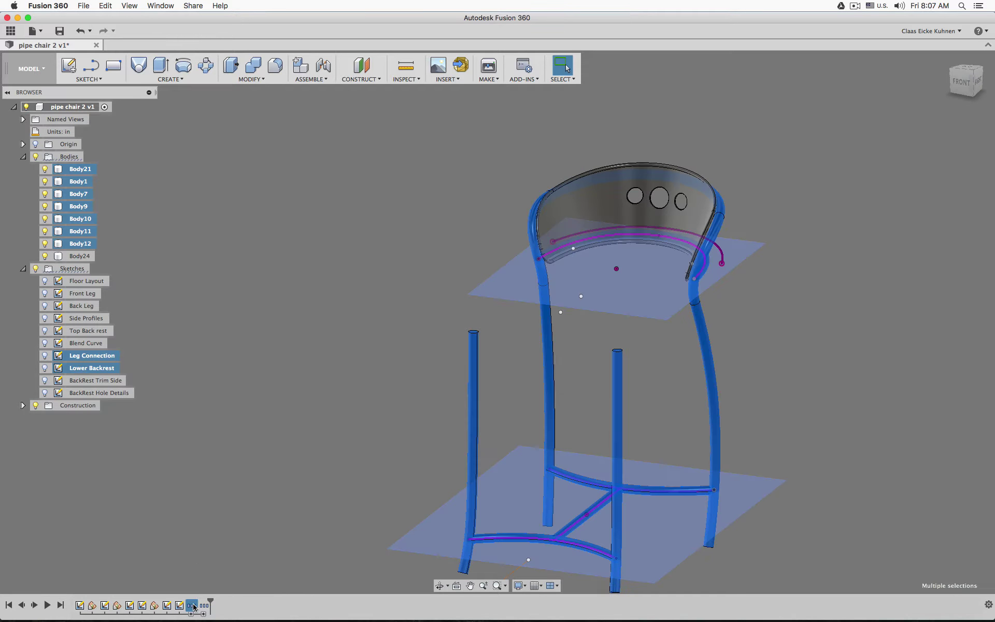
pyautogui.click(219, 576)
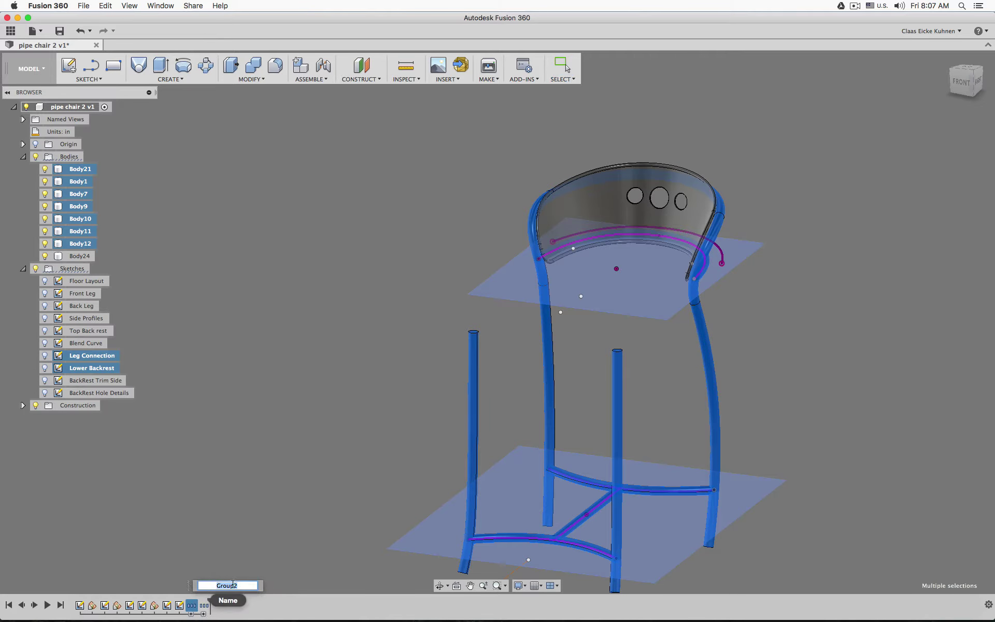
pyautogui.write('Pipes')
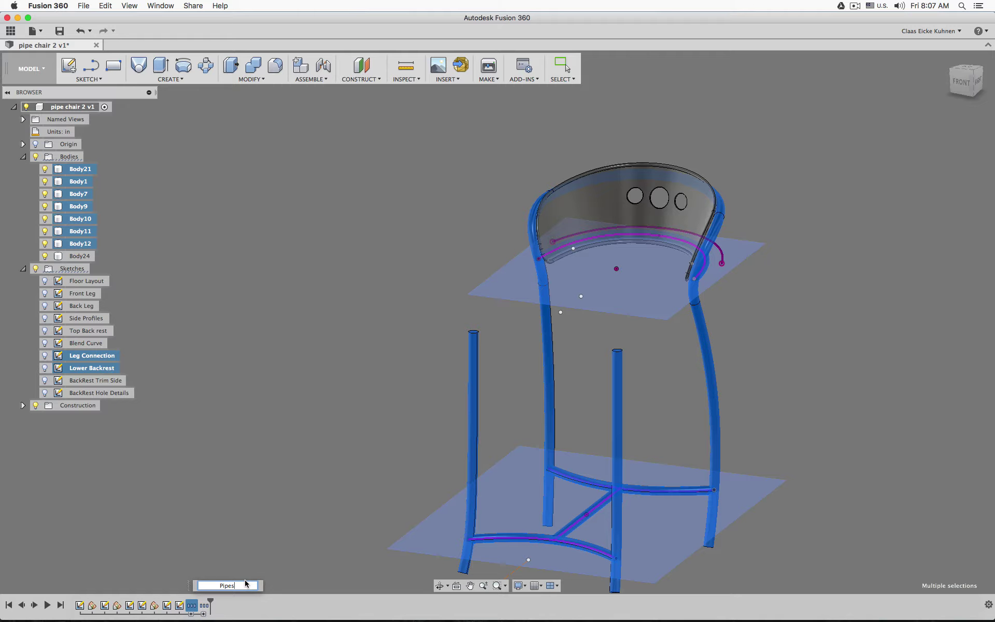
pyautogui.press('Return')
pyautogui.click(279, 553)
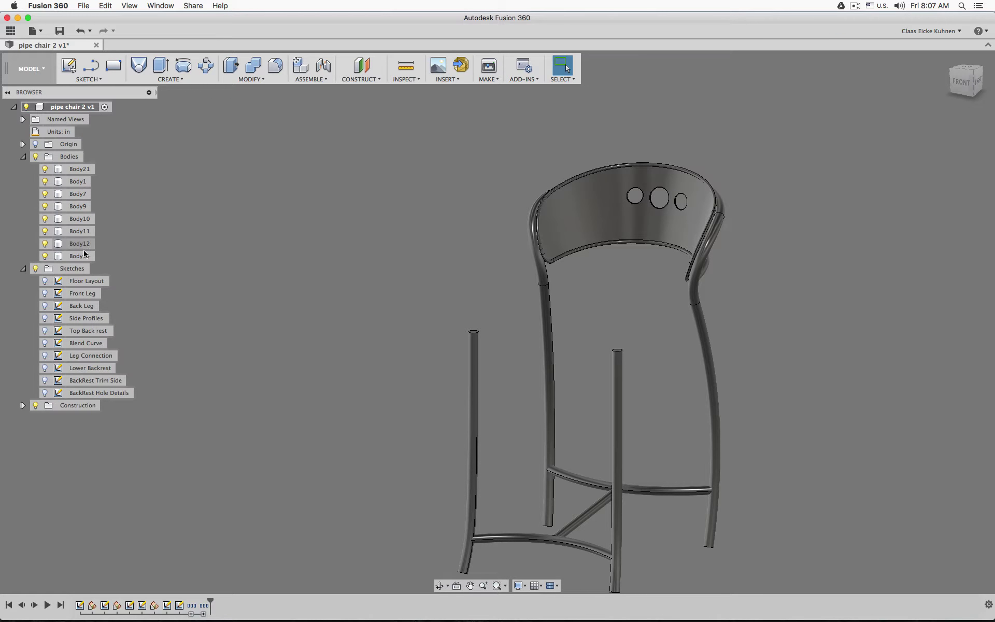
# - Create a construction plane offset 23.199" above the horizontal origin plane, slightly below the tops of the front legs
pyautogui.keyDown('shift'); pyautogui.moveTo(742, 307); pyautogui.dragTo(422, 317, button='middle'); pyautogui.keyUp('shift')
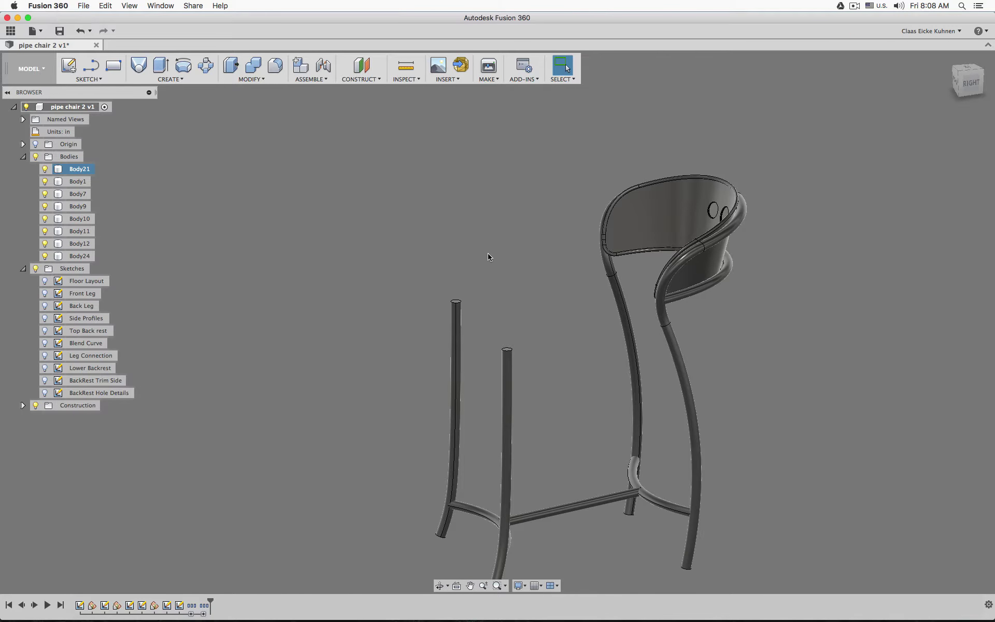
pyautogui.click(361, 66)
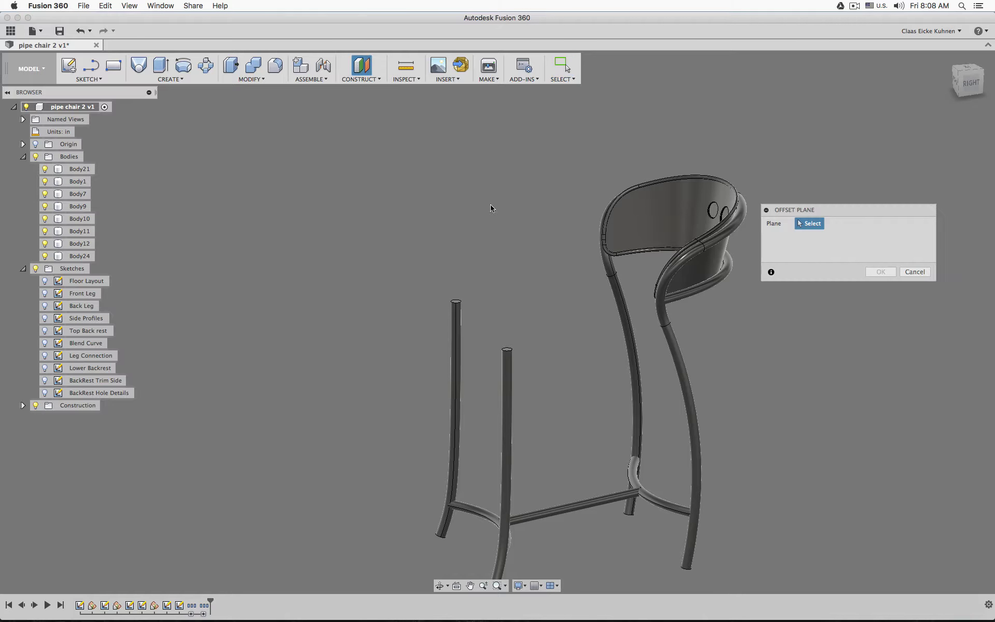
pyautogui.click(36, 145)
pyautogui.moveTo(647, 396); pyautogui.dragTo(616, 364, button='middle')
pyautogui.click(559, 523)
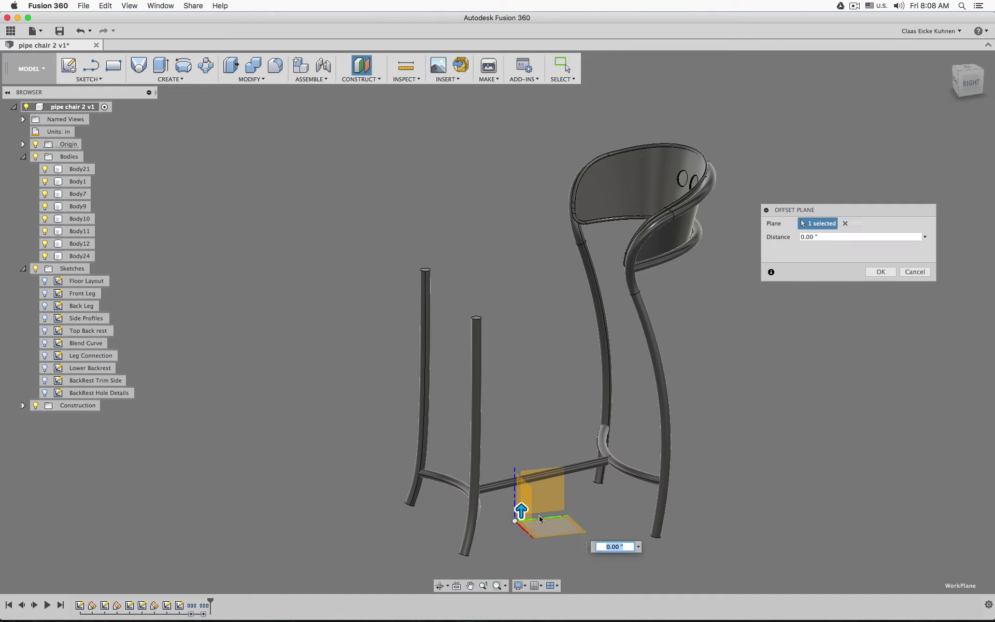
pyautogui.moveTo(518, 511); pyautogui.dragTo(524, 283)
pyautogui.click(966, 92)
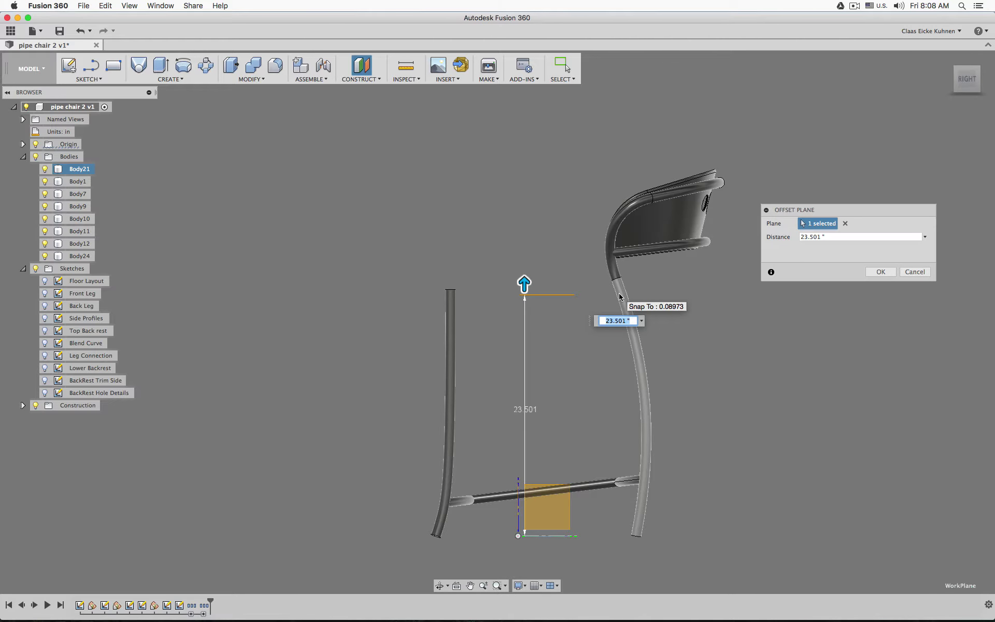
pyautogui.moveTo(525, 284); pyautogui.dragTo(524, 286)
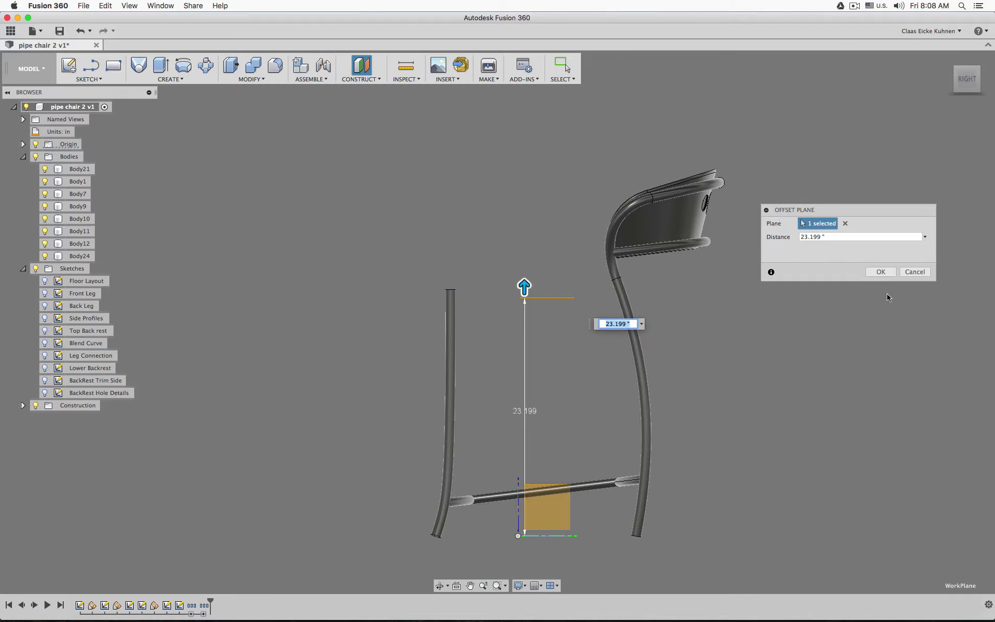
pyautogui.click(883, 273)
# - Start a sketch on the offset plane, add the intersection profiles of all four legs, and hide the bodies
pyautogui.moveTo(511, 237)
pyautogui.keyDown('shift'); pyautogui.mouseDown(button='middle')
pyautogui.moveTo(595, 290)
pyautogui.moveTo(345, 155)
pyautogui.mouseUp(button='middle'); pyautogui.keyUp('shift')
pyautogui.click(69, 65)
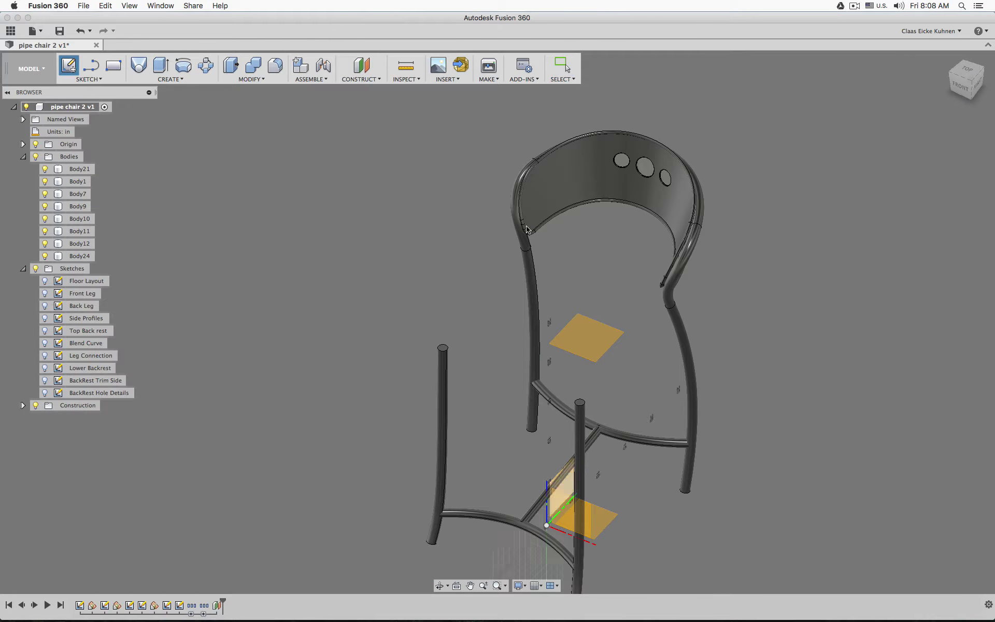
pyautogui.click(603, 334)
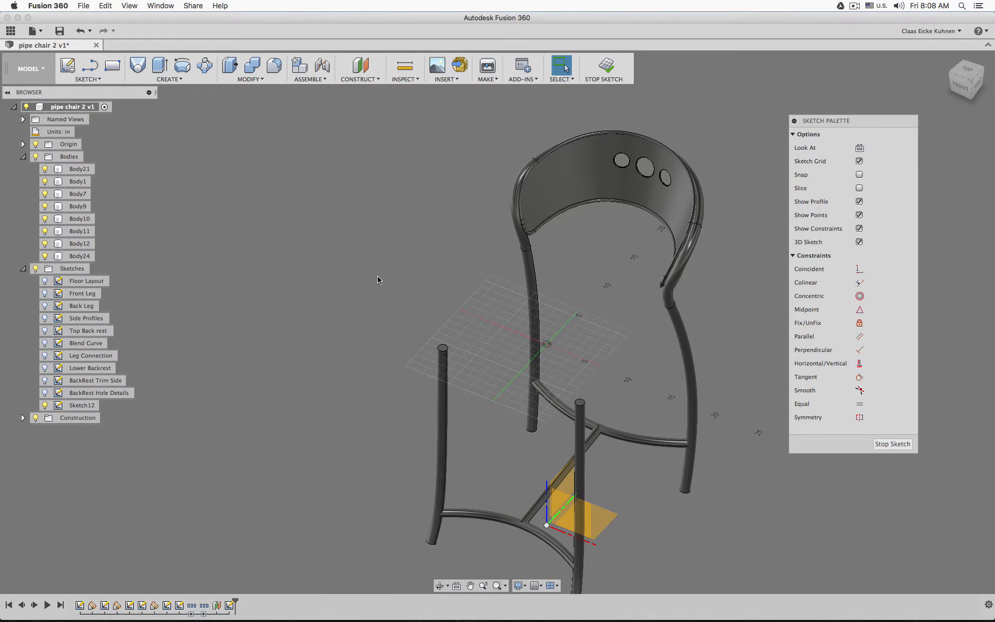
pyautogui.press('s')
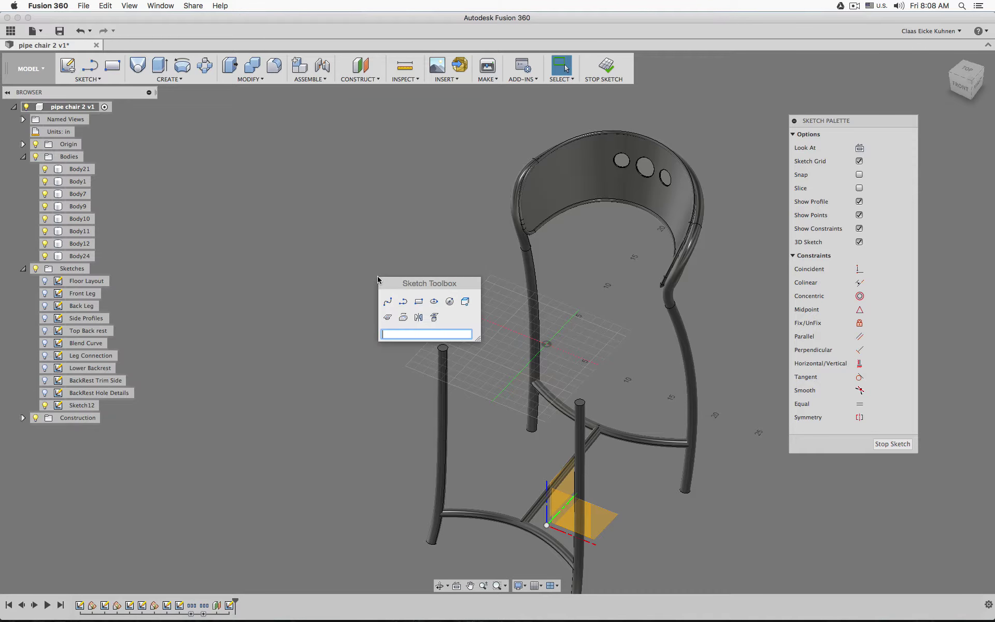
pyautogui.click(389, 317)
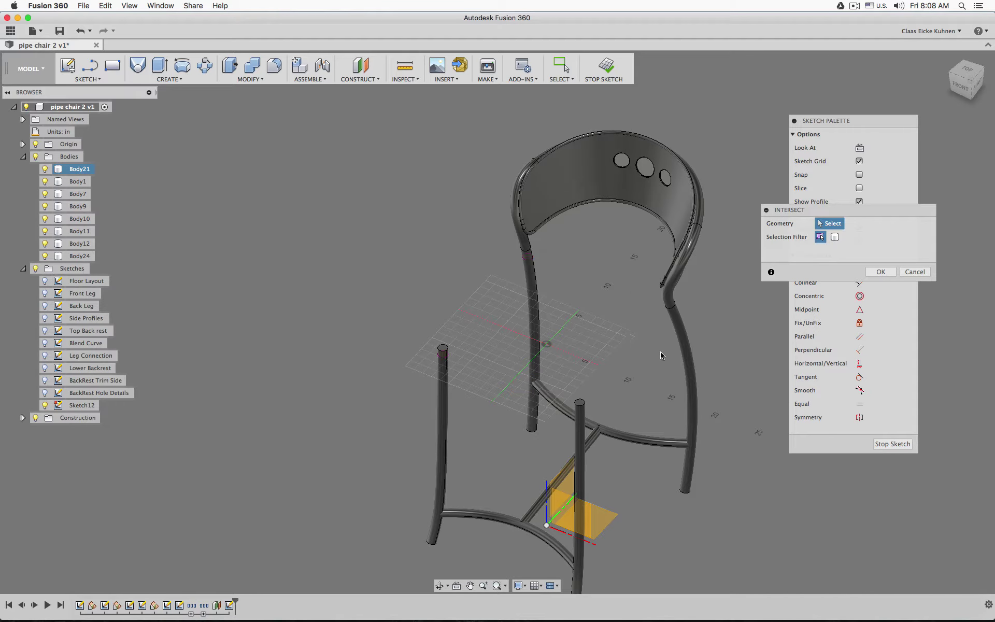
pyautogui.click(685, 329)
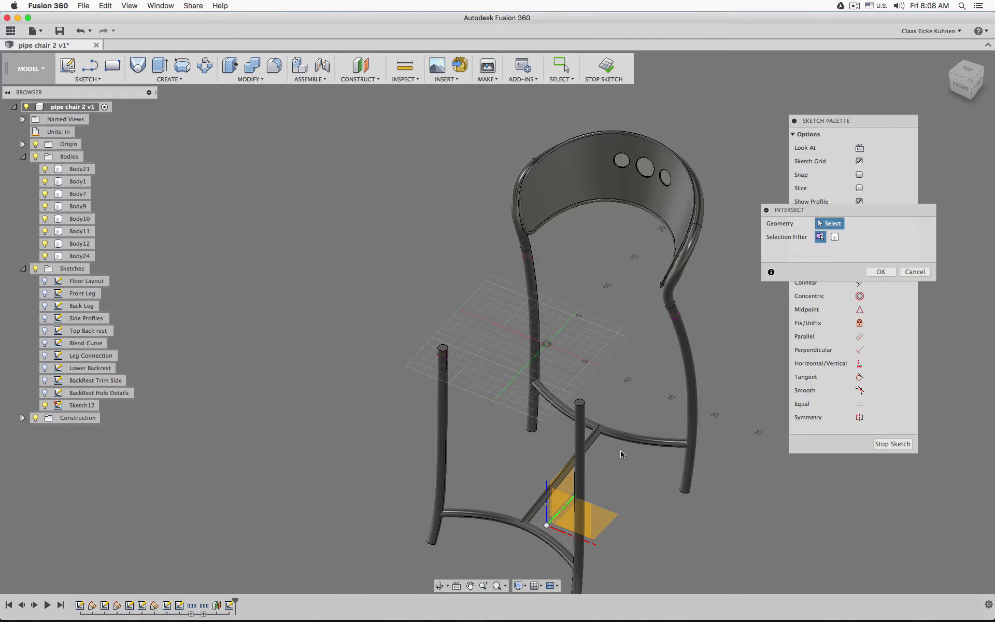
pyautogui.click(582, 432)
pyautogui.click(35, 156)
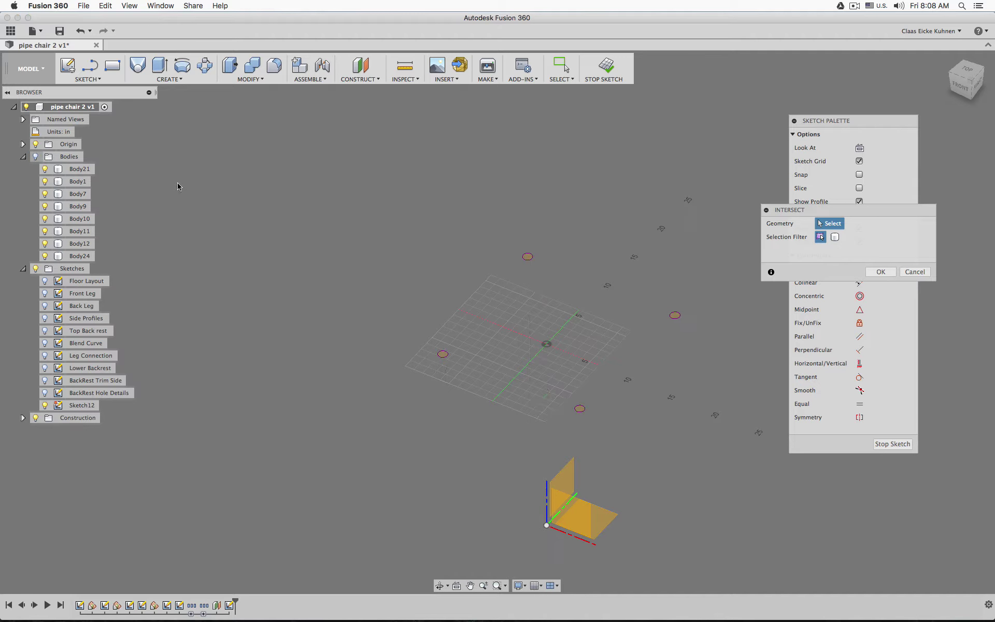
pyautogui.moveTo(540, 213)
pyautogui.keyDown('shift'); pyautogui.mouseDown(button='middle')
pyautogui.moveTo(554, 243)
pyautogui.moveTo(558, 211)
pyautogui.mouseUp(button='middle'); pyautogui.keyUp('shift')
pyautogui.click(883, 273)
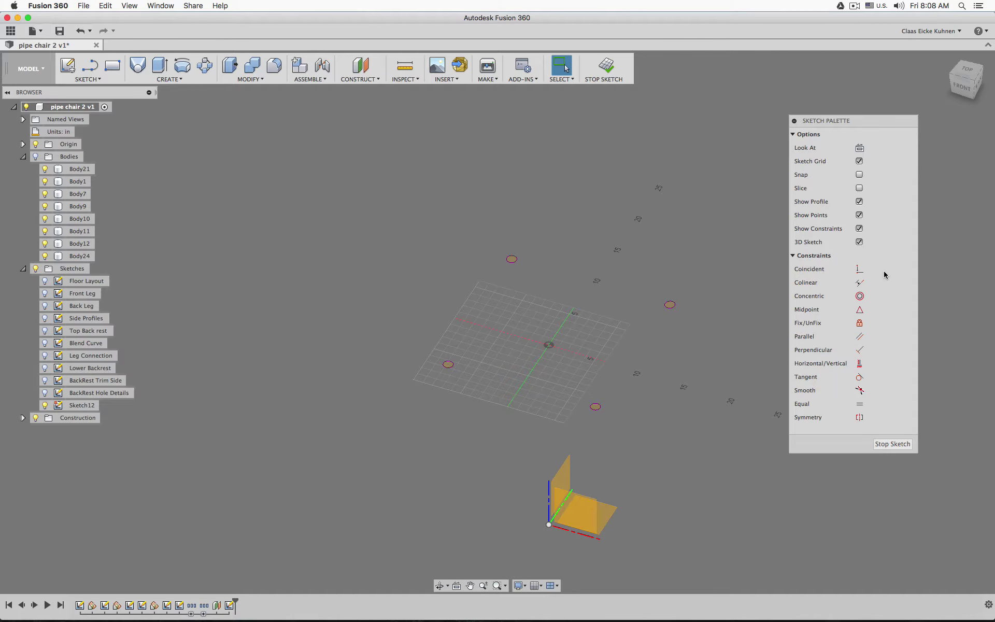
# - Draw a shallow three-point spline between the two back legs and a similar one just in front of the front legs
pyautogui.click(967, 73)
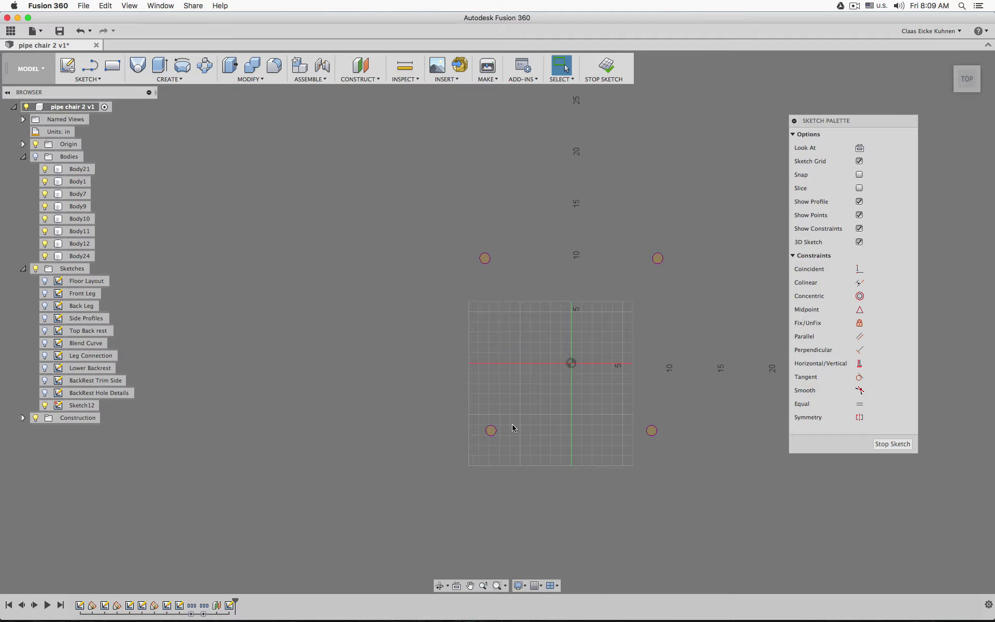
pyautogui.scroll(5, 495, 318)
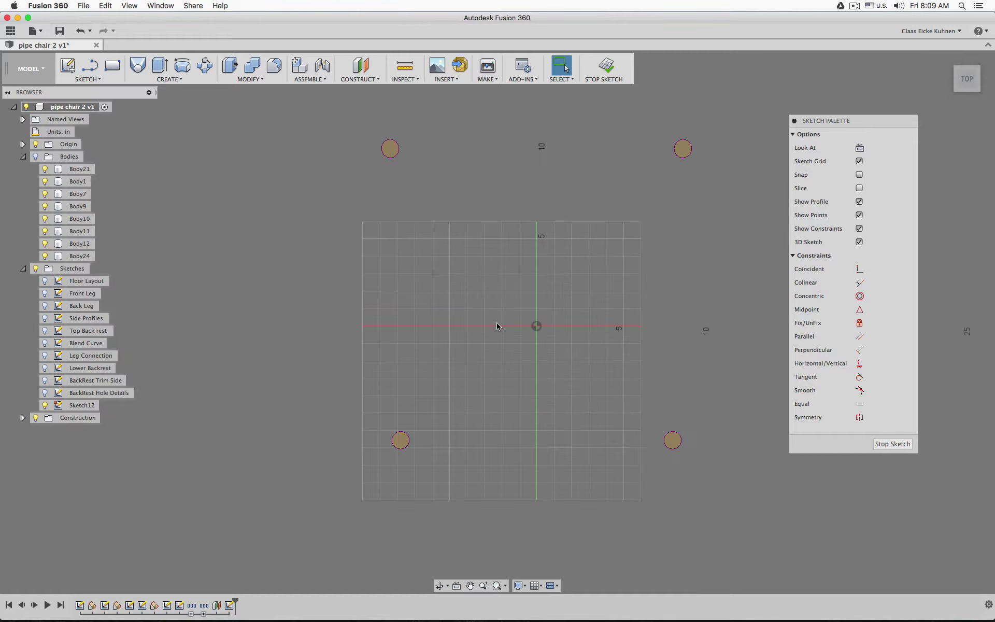
pyautogui.moveTo(500, 327); pyautogui.dragTo(382, 338, button='middle')
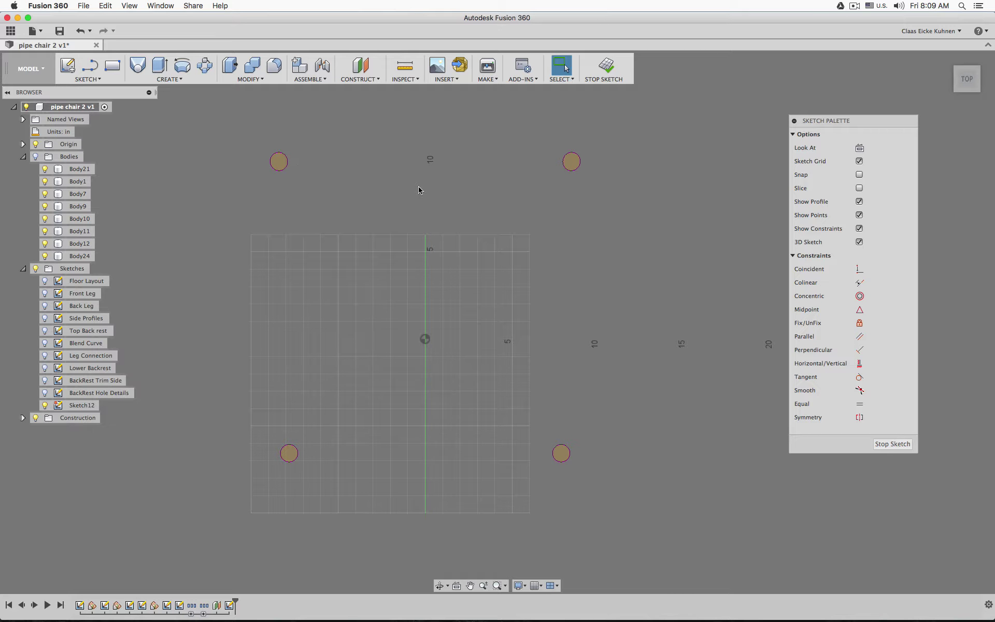
pyautogui.press('s')
pyautogui.click(391, 225)
pyautogui.click(301, 173)
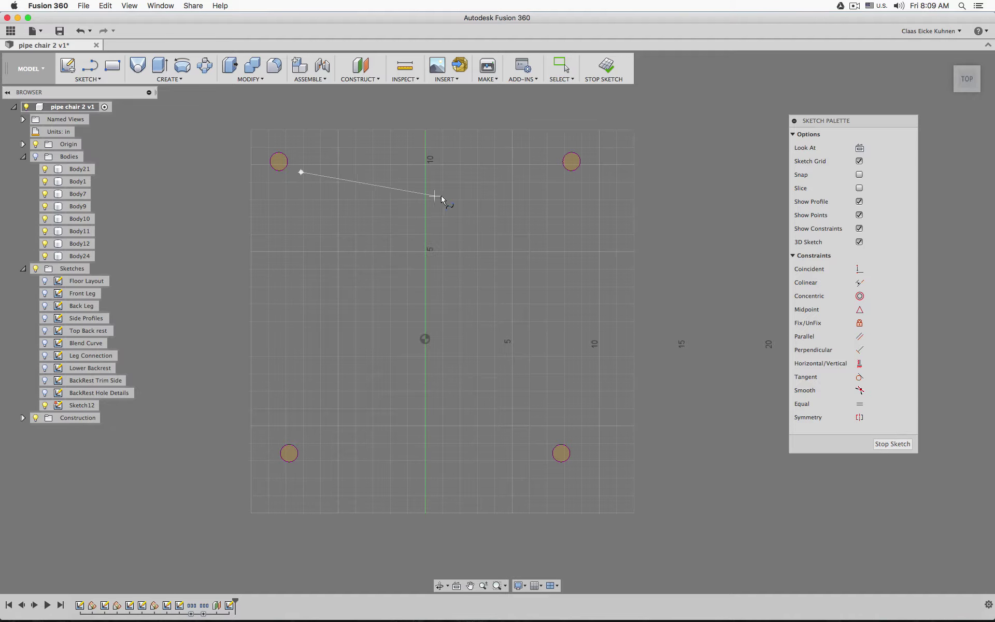
pyautogui.click(419, 190)
pyautogui.moveTo(419, 190); pyautogui.dragTo(551, 172)
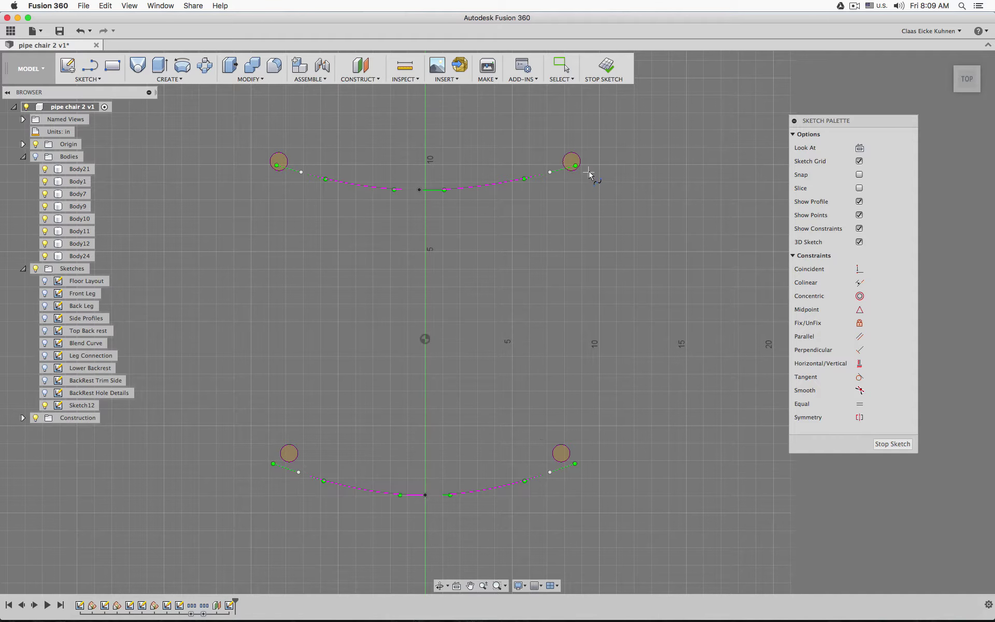
# - Draw an inward-curving three-point spline between the back and front legs on each side of the seat
pyautogui.click(587, 171)
pyautogui.click(543, 271)
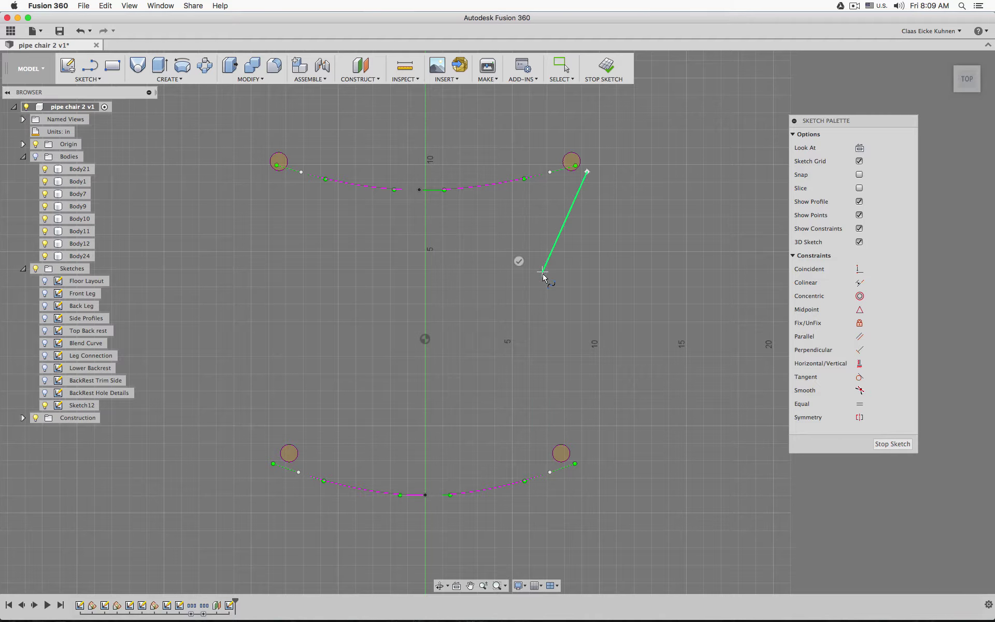
pyautogui.click(579, 429)
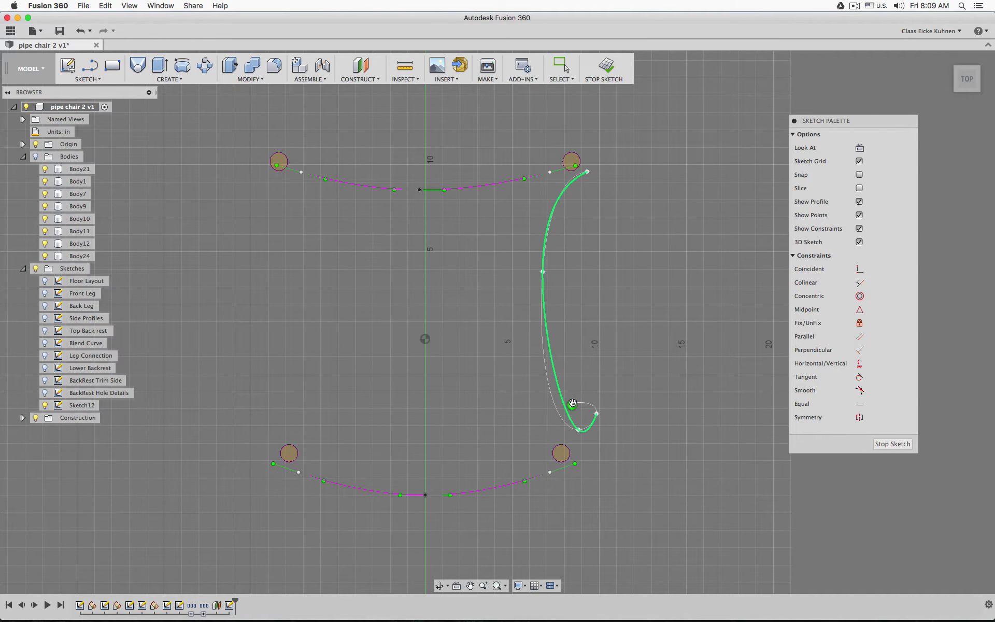
pyautogui.click(602, 419)
pyautogui.click(265, 179)
pyautogui.click(306, 305)
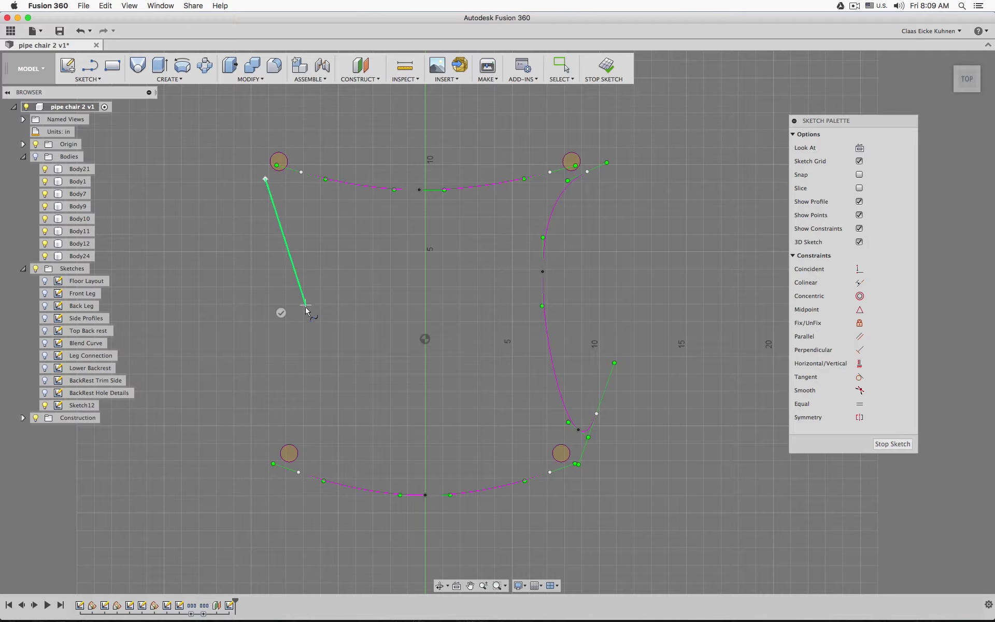
pyautogui.click(266, 419)
pyautogui.click(242, 404)
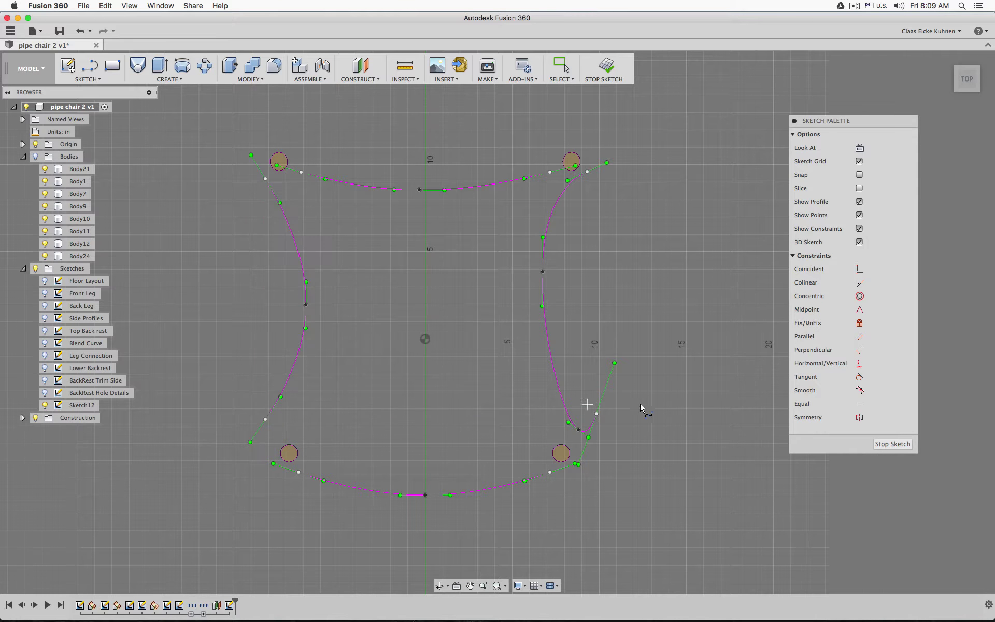
pyautogui.press('Escape')
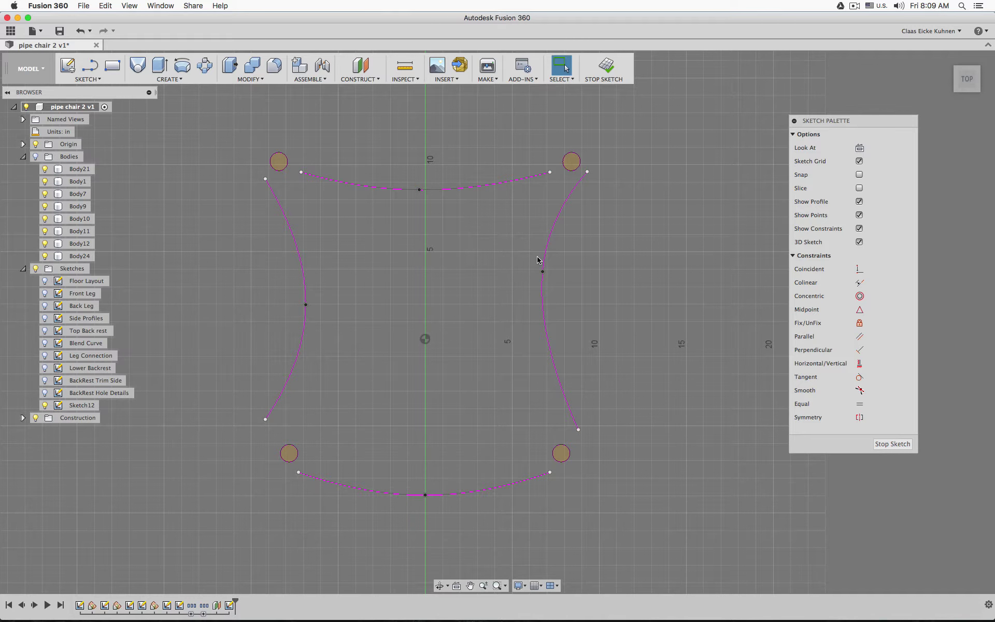
# - Sketch a short vertical center line just in front of the origin and align it vertically with the origin
pyautogui.moveTo(350, 416)
pyautogui.mouseDown(button='middle')
pyautogui.moveTo(399, 323)
pyautogui.moveTo(359, 312)
pyautogui.mouseUp(button='middle')
pyautogui.scroll(3, 402, 325)
pyautogui.scroll(1, 363, 322)
pyautogui.scroll(-2, 421, 262)
pyautogui.moveTo(421, 263); pyautogui.dragTo(371, 322, button='middle')
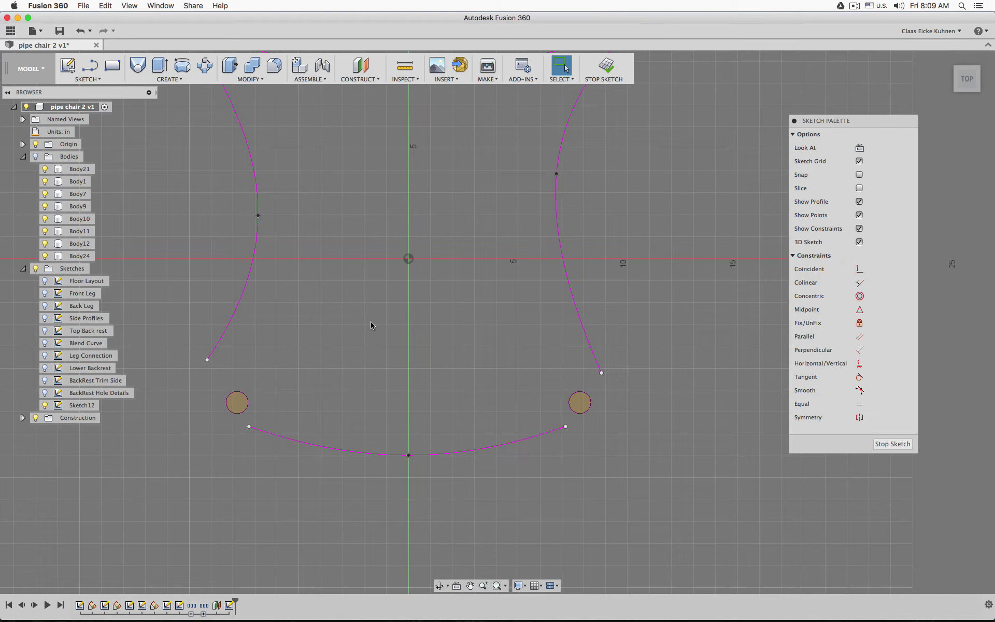
pyautogui.press('l')
pyautogui.click(409, 301)
pyautogui.click(409, 341)
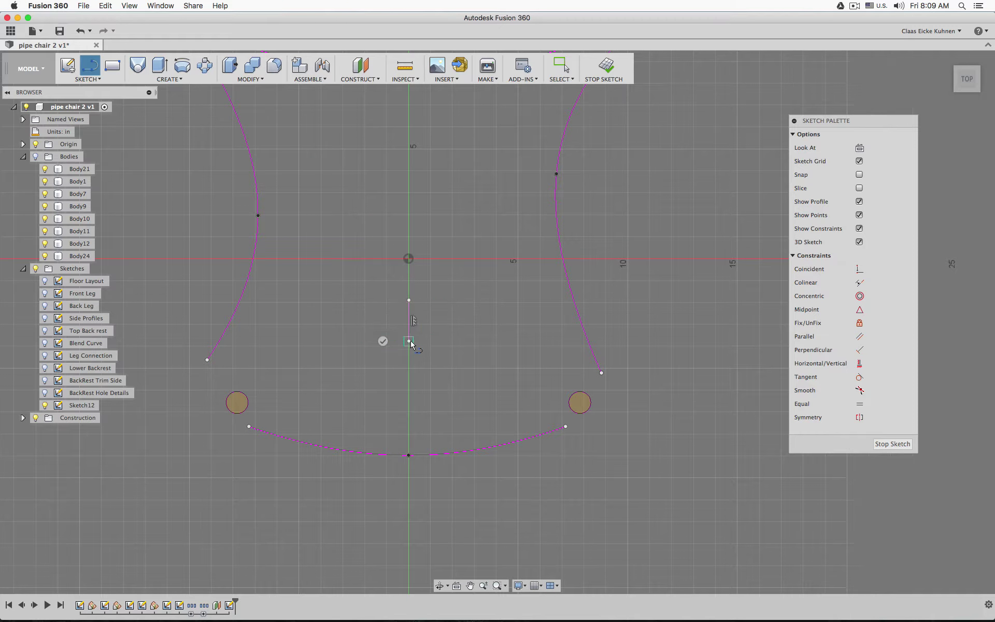
pyautogui.click(383, 341)
pyautogui.press('Escape')
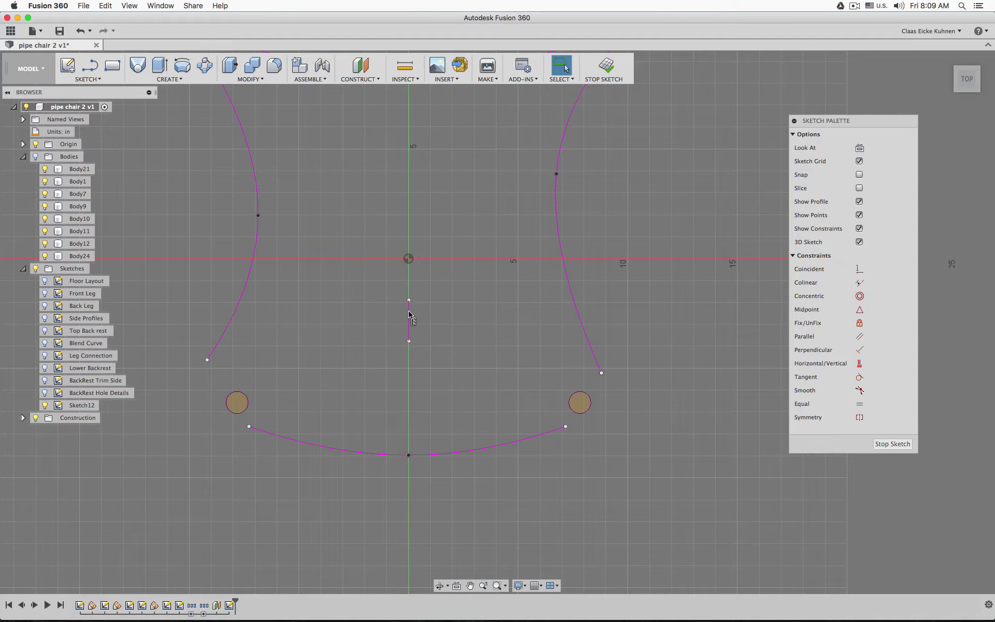
pyautogui.click(409, 317)
pyautogui.click(448, 302)
# - Make the end points of the front spline and of the back spline symmetric about the center line
pyautogui.click(860, 417)
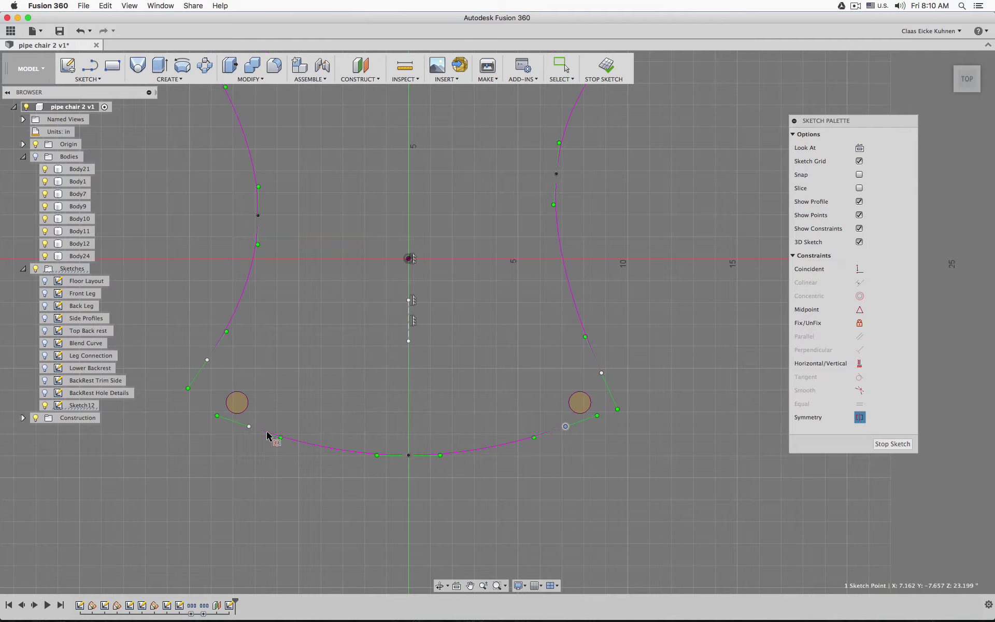
pyautogui.click(249, 426)
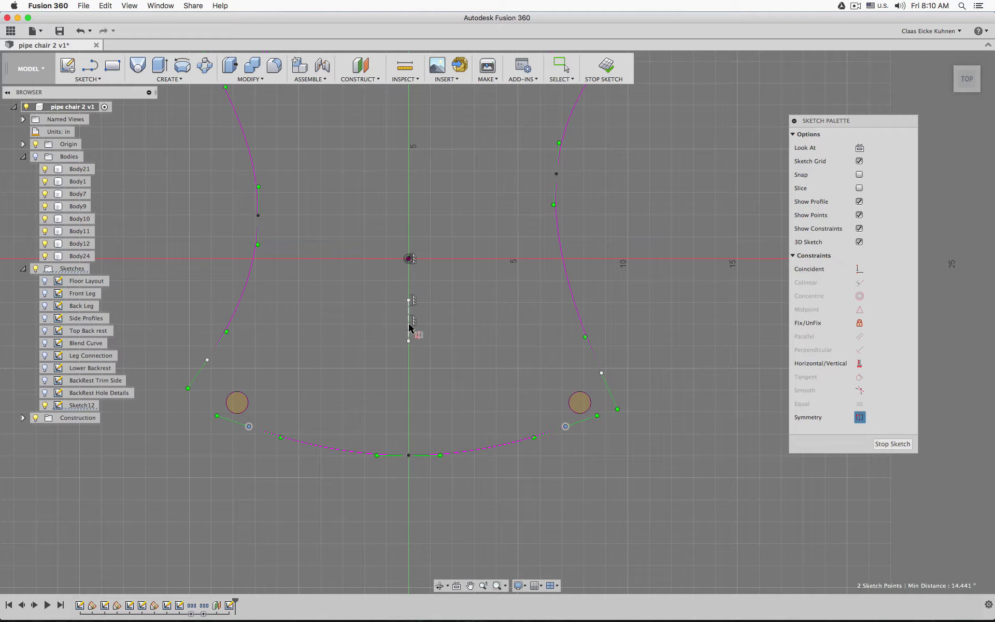
pyautogui.click(409, 325)
pyautogui.moveTo(446, 222); pyautogui.dragTo(452, 363, button='middle')
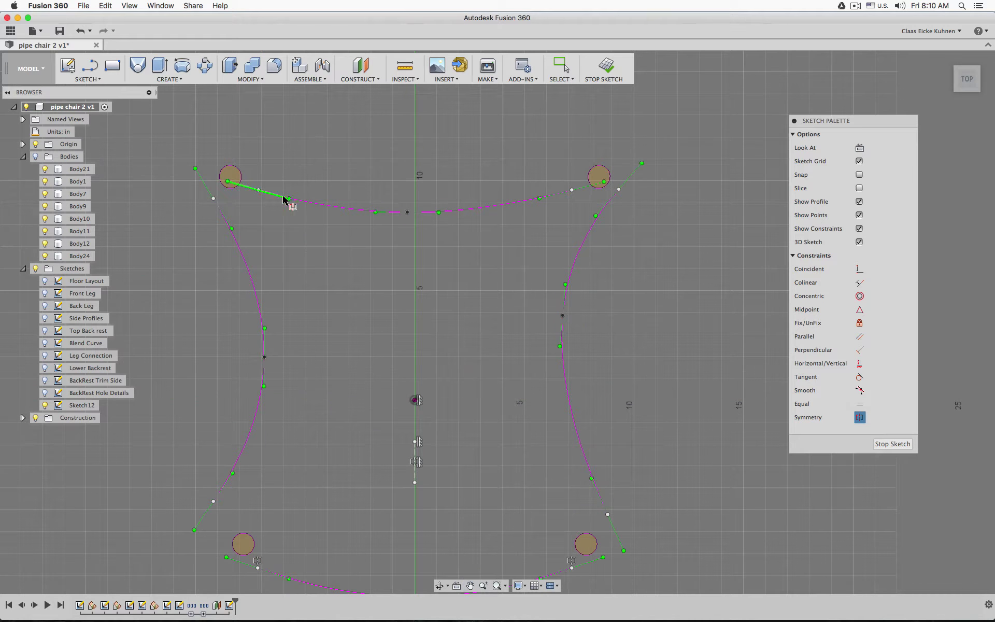
pyautogui.click(258, 190)
pyautogui.click(572, 189)
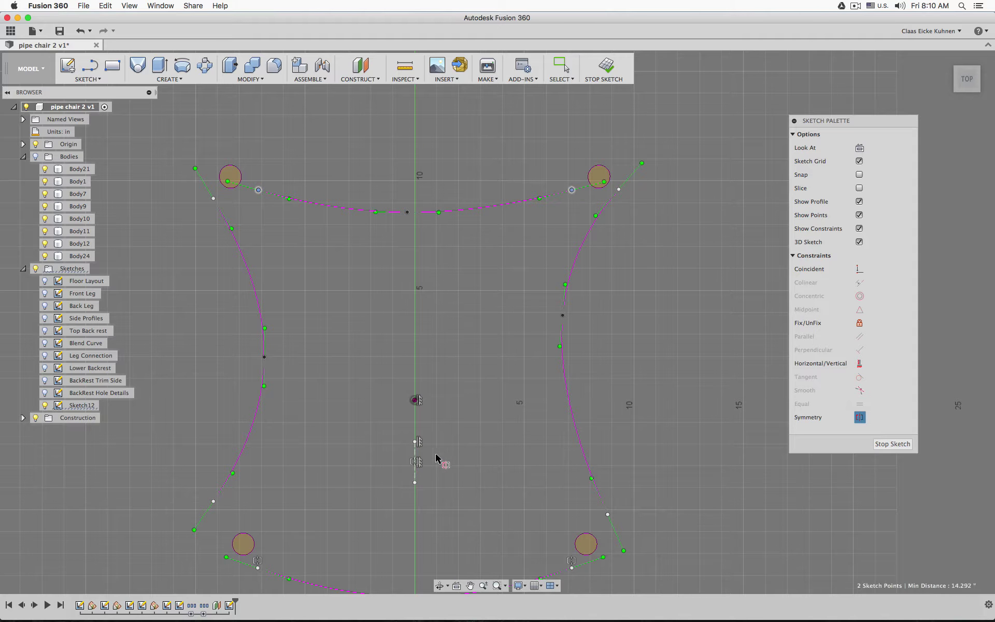
pyautogui.click(415, 473)
pyautogui.moveTo(415, 473); pyautogui.dragTo(395, 362, button='middle')
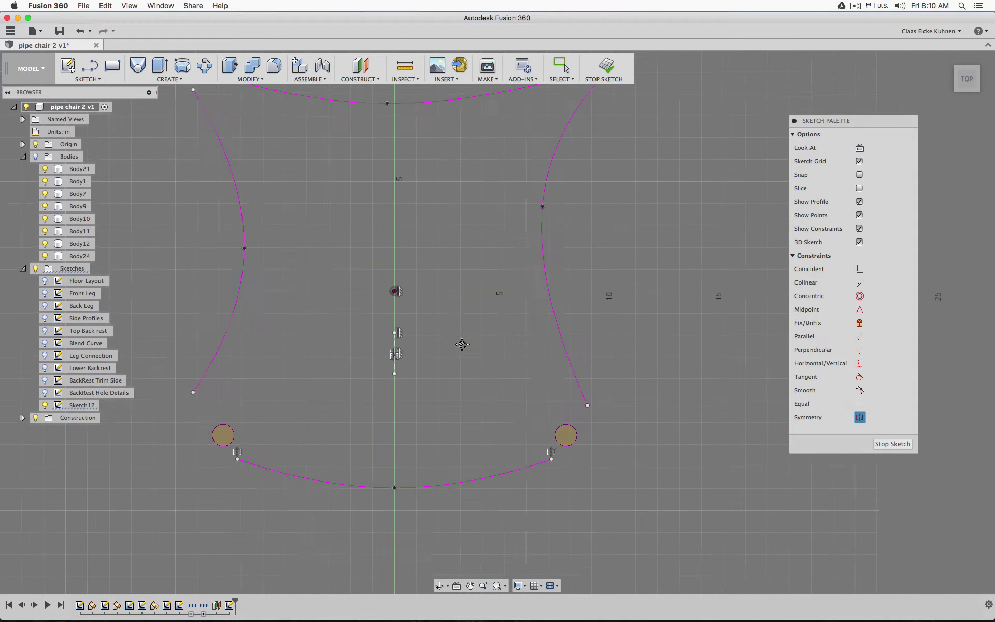
# - Align the middle points of the front and back splines vertically with the origin
pyautogui.click(860, 363)
pyautogui.click(394, 486)
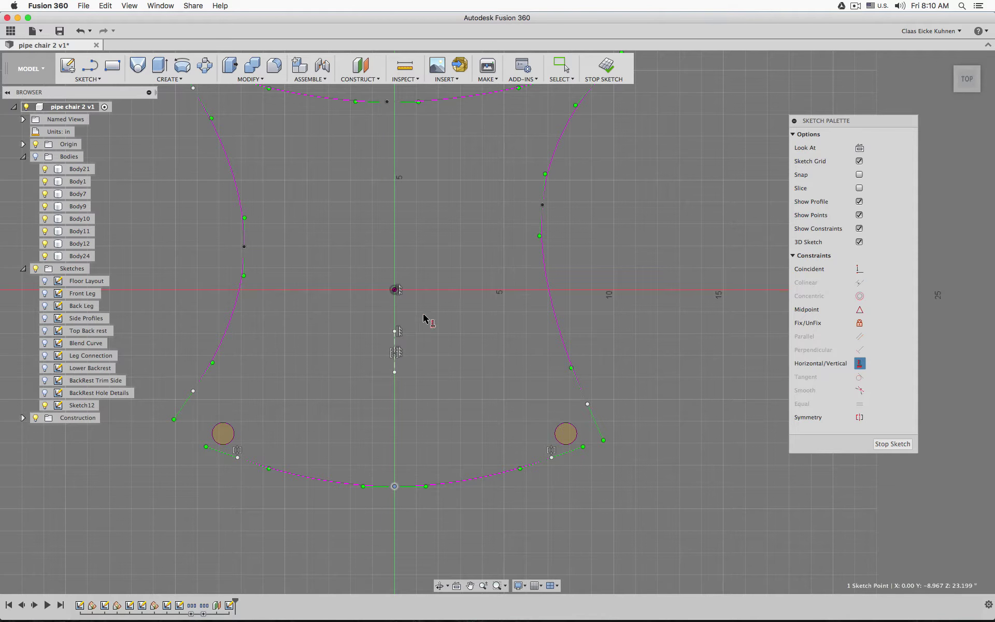
pyautogui.click(393, 290)
pyautogui.moveTo(427, 219); pyautogui.dragTo(418, 286, button='middle')
pyautogui.click(379, 170)
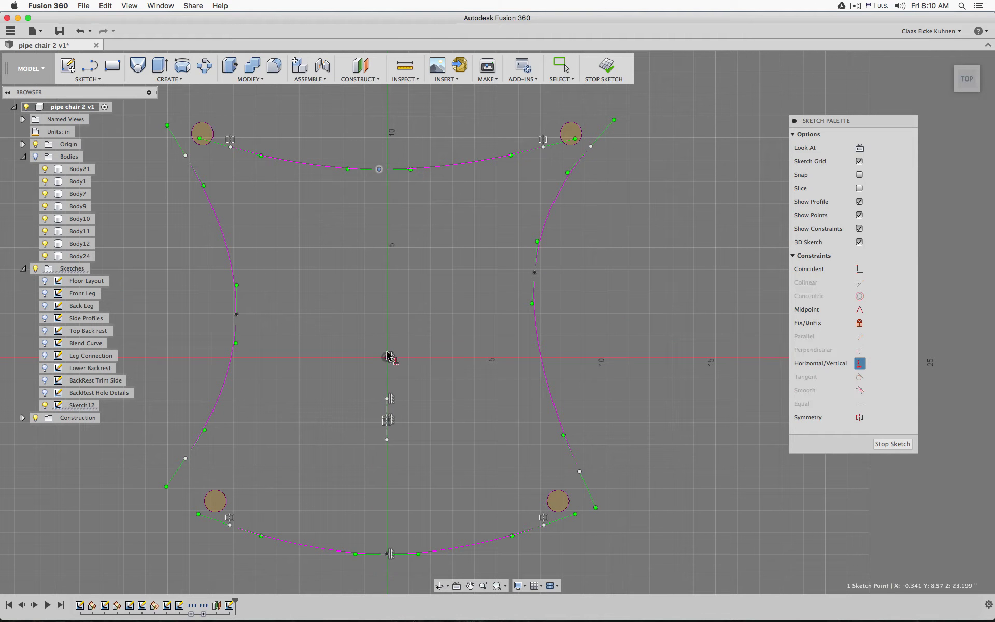
pyautogui.click(388, 357)
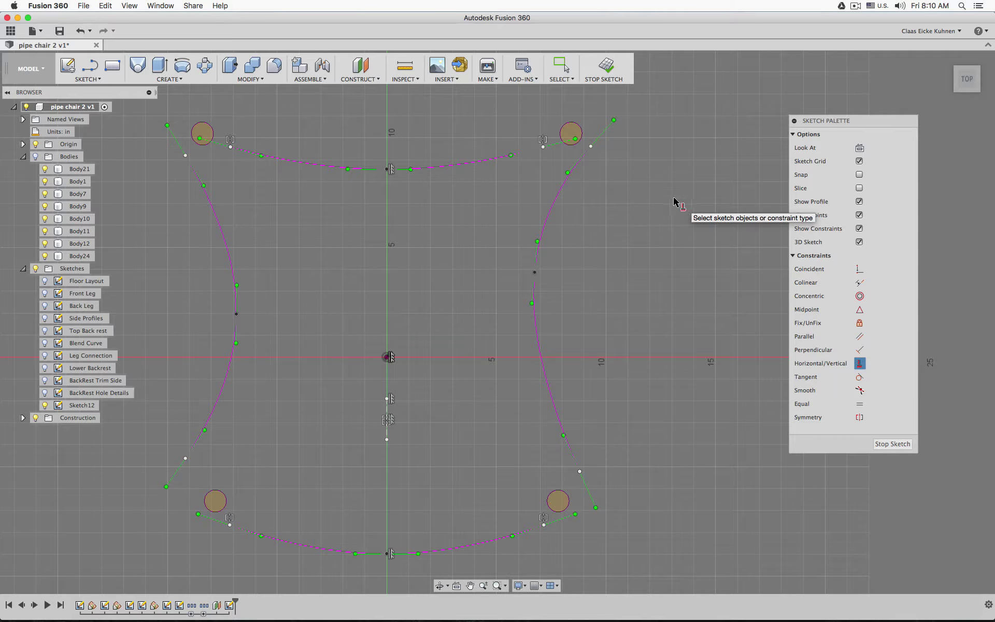
# - Make the back ends, middle points and front ends of the two side splines symmetric about the center line
pyautogui.click(860, 417)
pyautogui.click(186, 156)
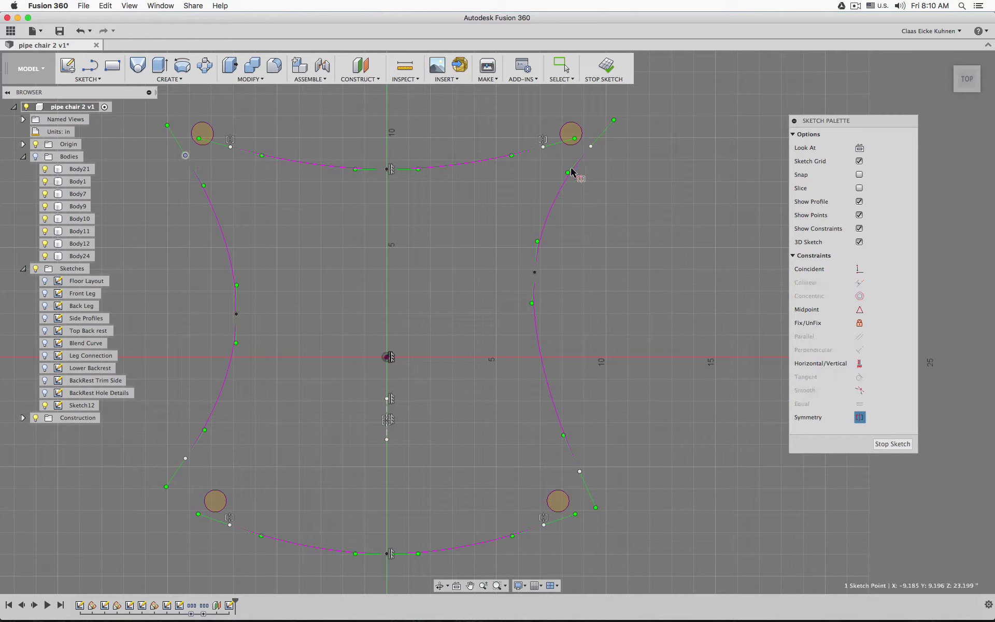
pyautogui.click(590, 146)
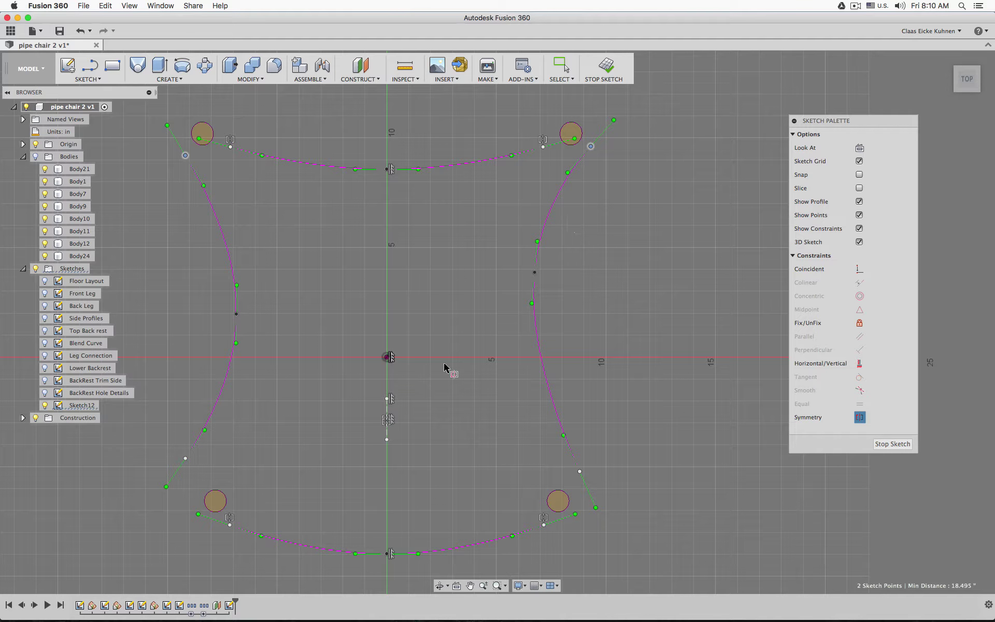
pyautogui.click(387, 436)
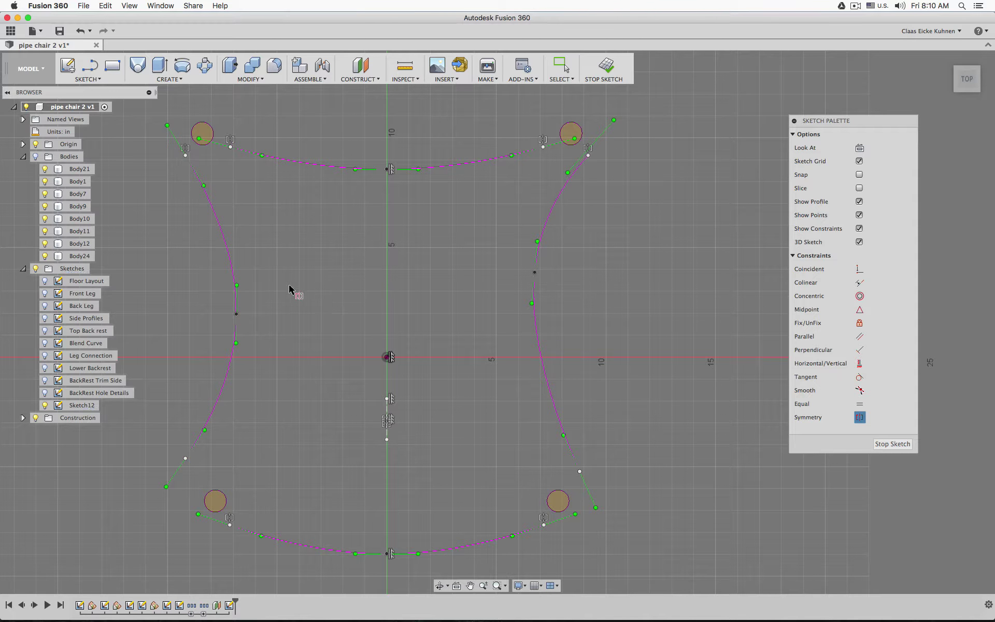
pyautogui.click(237, 314)
pyautogui.click(535, 272)
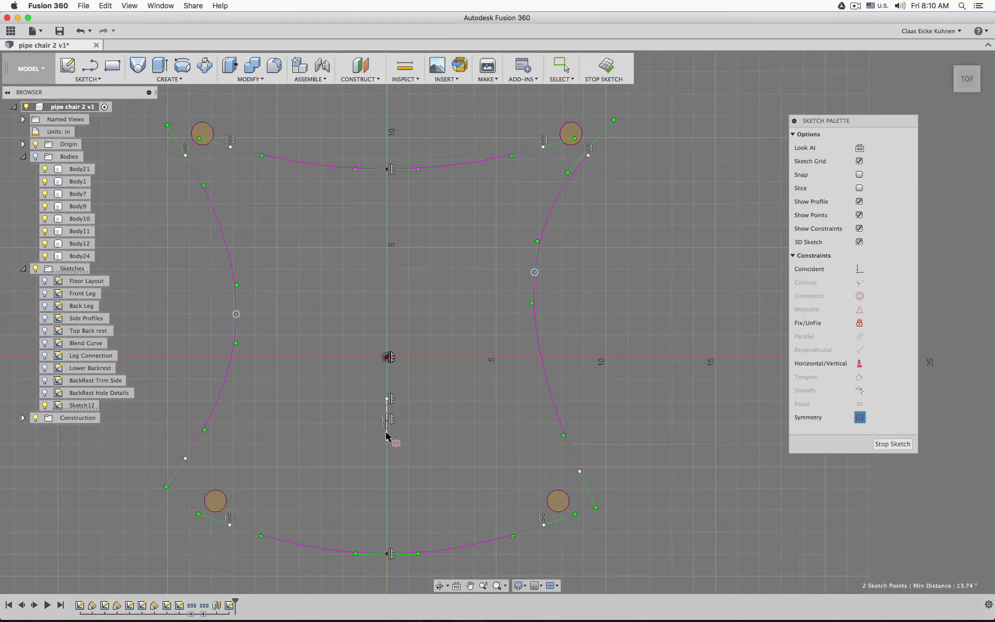
pyautogui.click(387, 436)
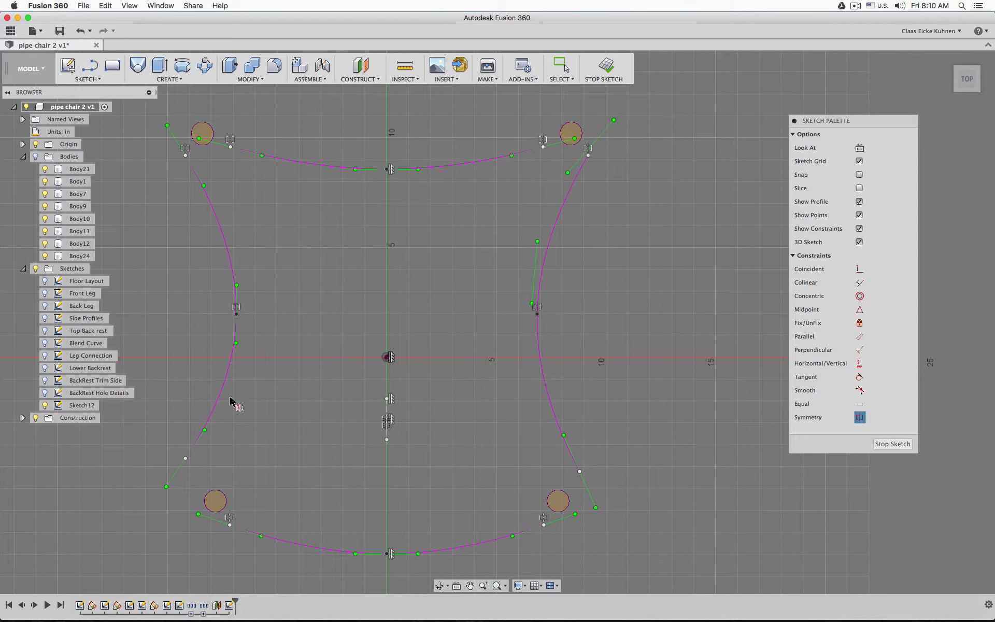
pyautogui.click(185, 458)
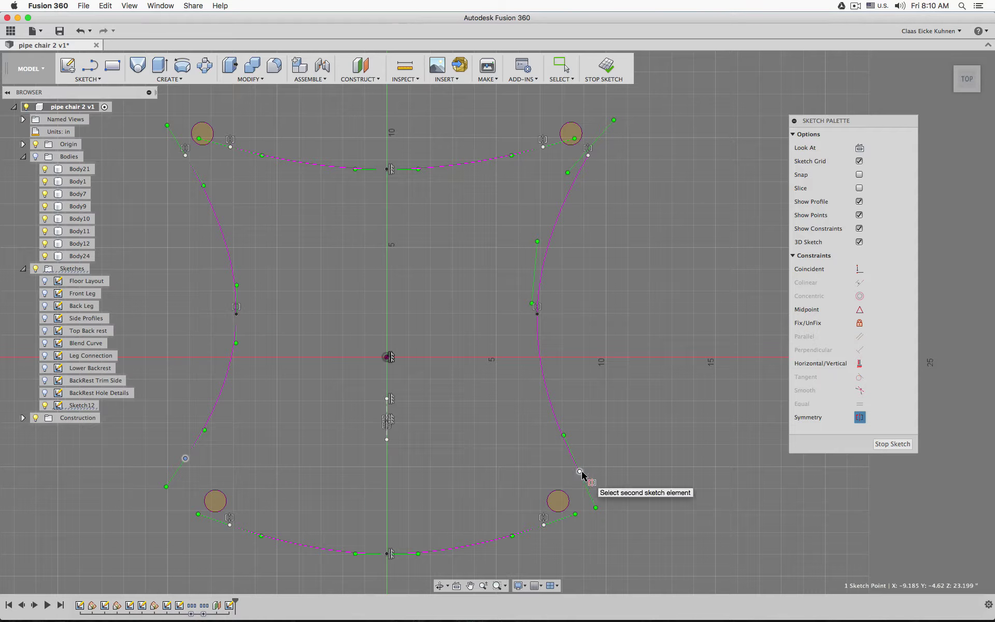
pyautogui.click(580, 471)
pyautogui.click(386, 415)
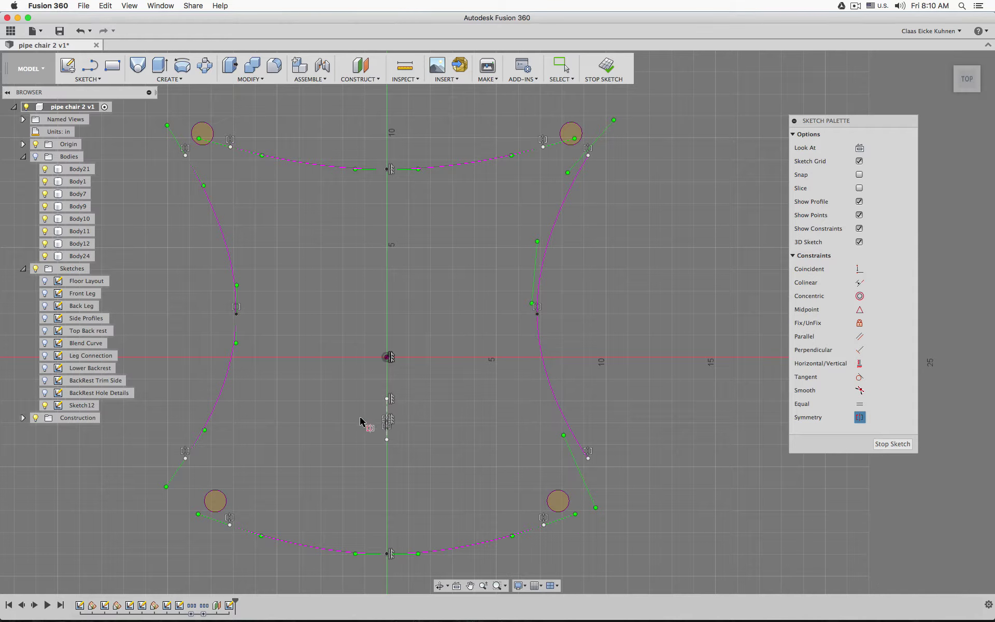
pyautogui.press('Escape')
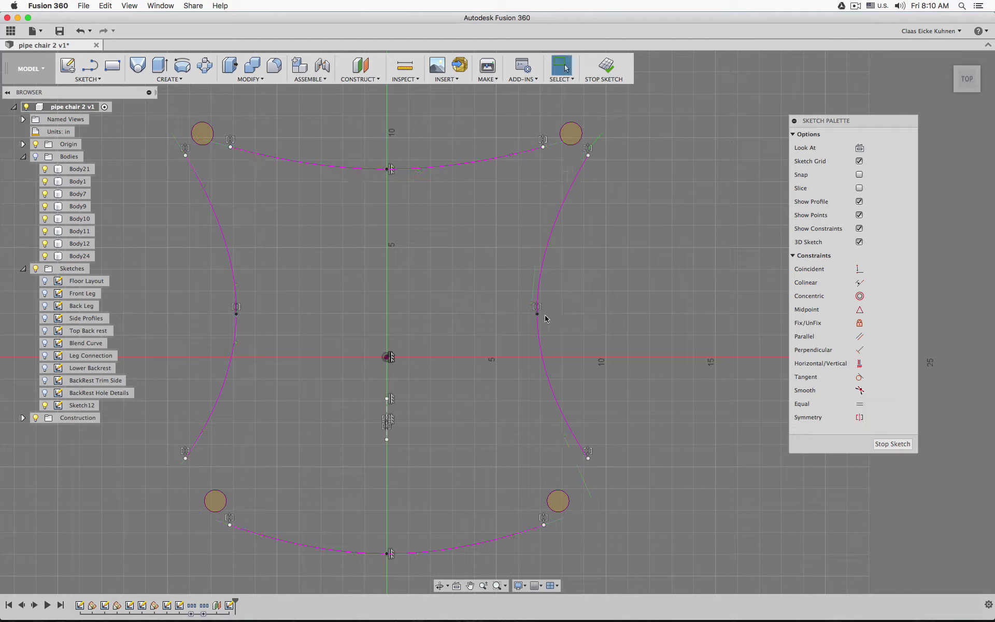
# - Flatten the side splines by moving their middle points to about X 7.2, Y 1.15, and bring the spline ends closer to the back legs
pyautogui.moveTo(539, 314)
pyautogui.mouseDown()
pyautogui.moveTo(541, 330)
pyautogui.moveTo(594, 317)
pyautogui.moveTo(548, 308)
pyautogui.moveTo(544, 332)
pyautogui.mouseUp()
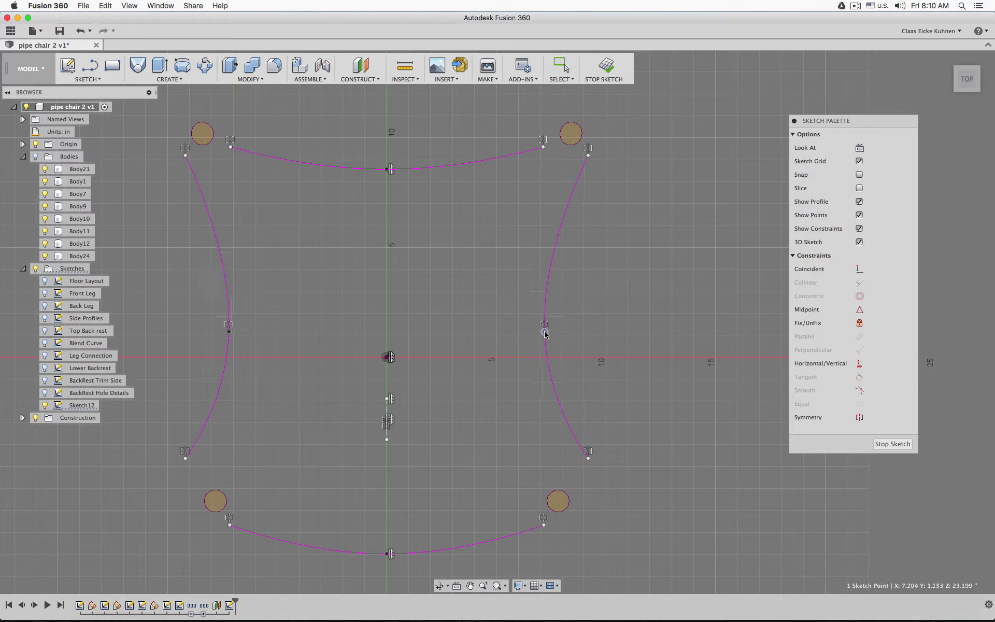
pyautogui.scroll(-5, 311, 228)
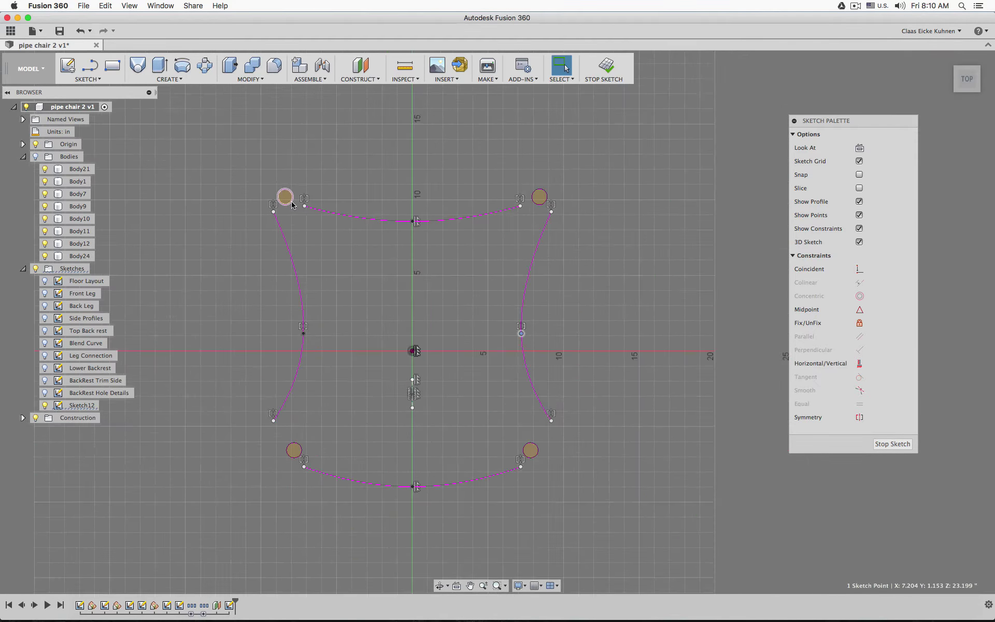
pyautogui.scroll(10, 294, 210)
pyautogui.scroll(3, 294, 214)
pyautogui.moveTo(231, 200); pyautogui.dragTo(263, 199)
pyautogui.moveTo(319, 185); pyautogui.dragTo(301, 181)
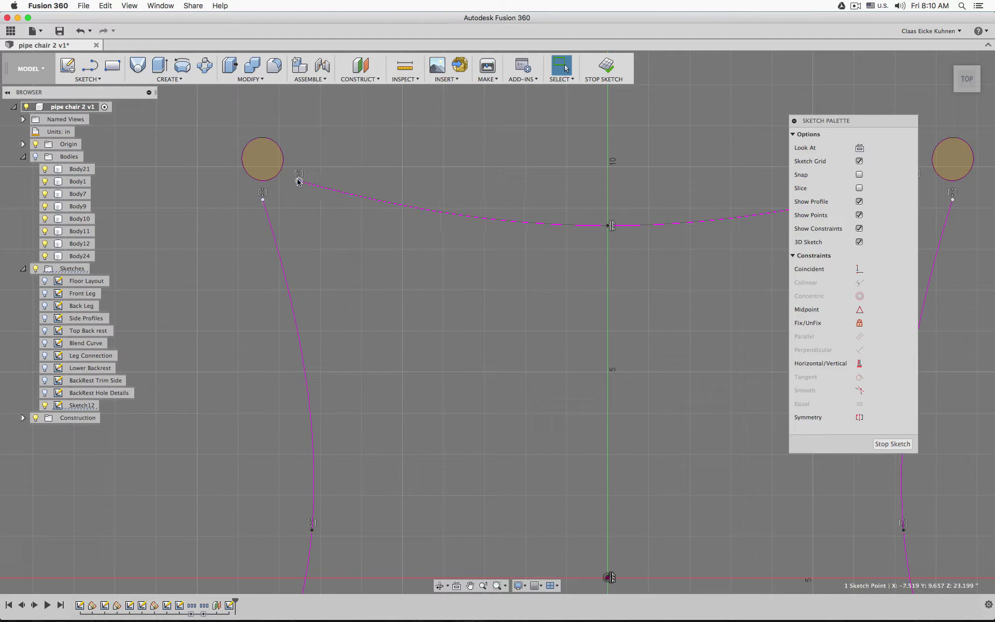
pyautogui.scroll(5, 280, 195)
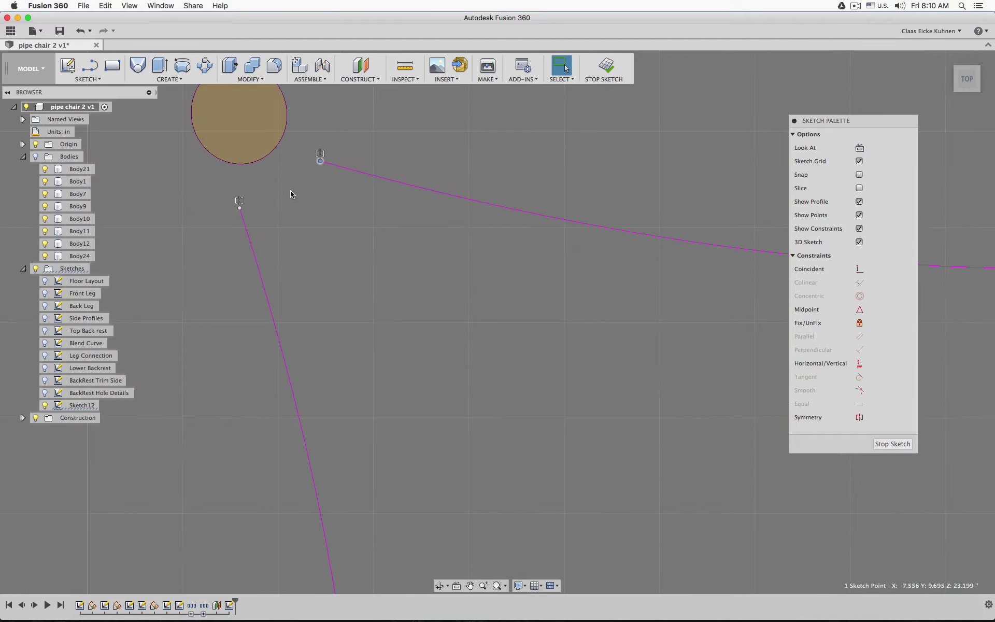
pyautogui.moveTo(291, 190); pyautogui.dragTo(306, 291, button='middle')
pyautogui.moveTo(279, 300); pyautogui.dragTo(278, 285)
pyautogui.scroll(-4, 335, 290)
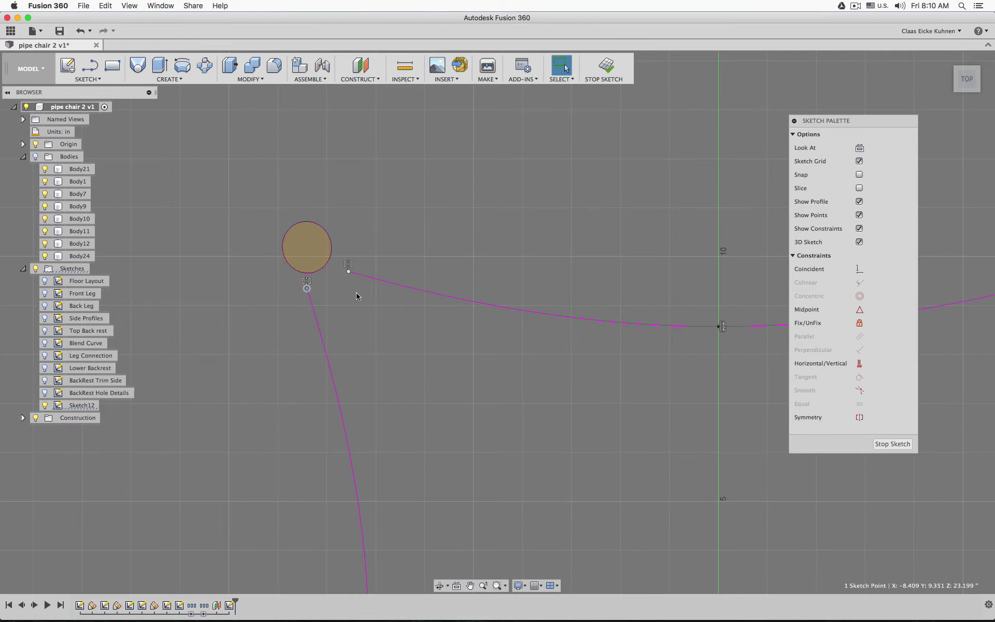
# - Offset the left back leg's profile circle outward by 0.092" as a clearance outline
pyautogui.scroll(5, 342, 286)
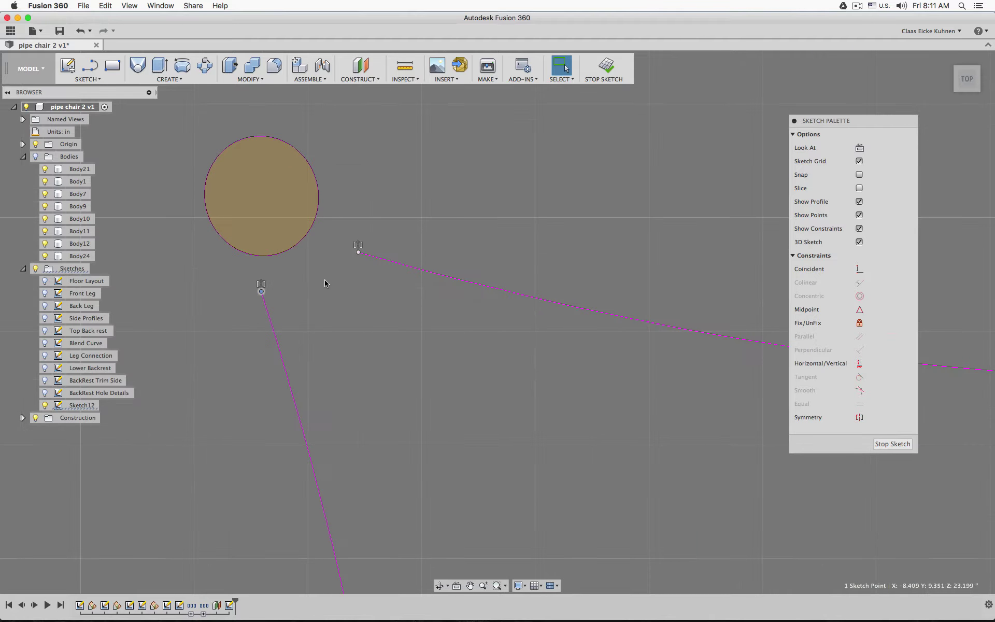
pyautogui.click(325, 282)
pyautogui.press('o')
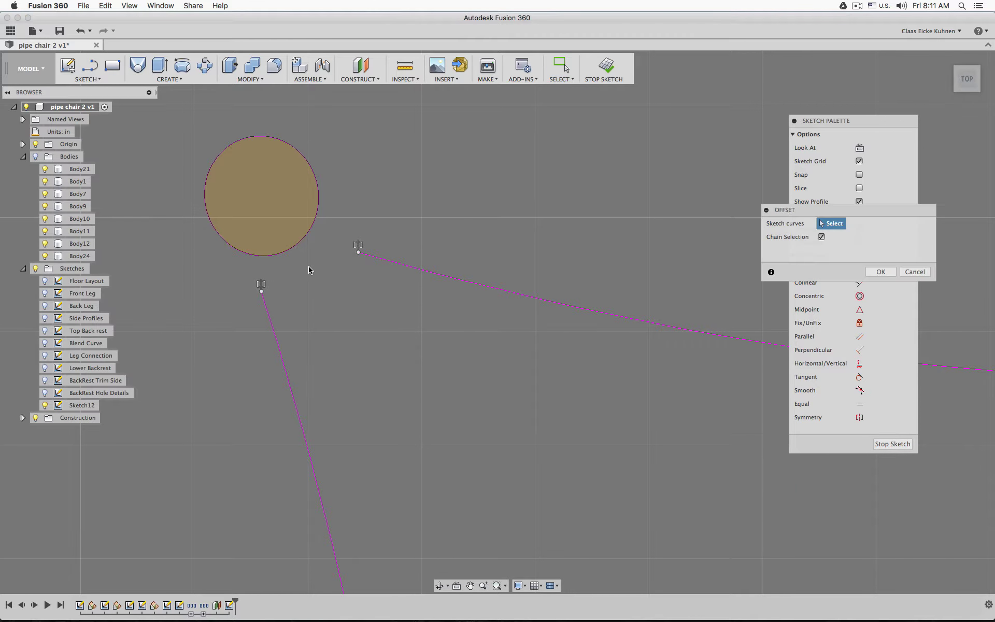
pyautogui.click(291, 251)
pyautogui.moveTo(292, 253); pyautogui.dragTo(296, 261)
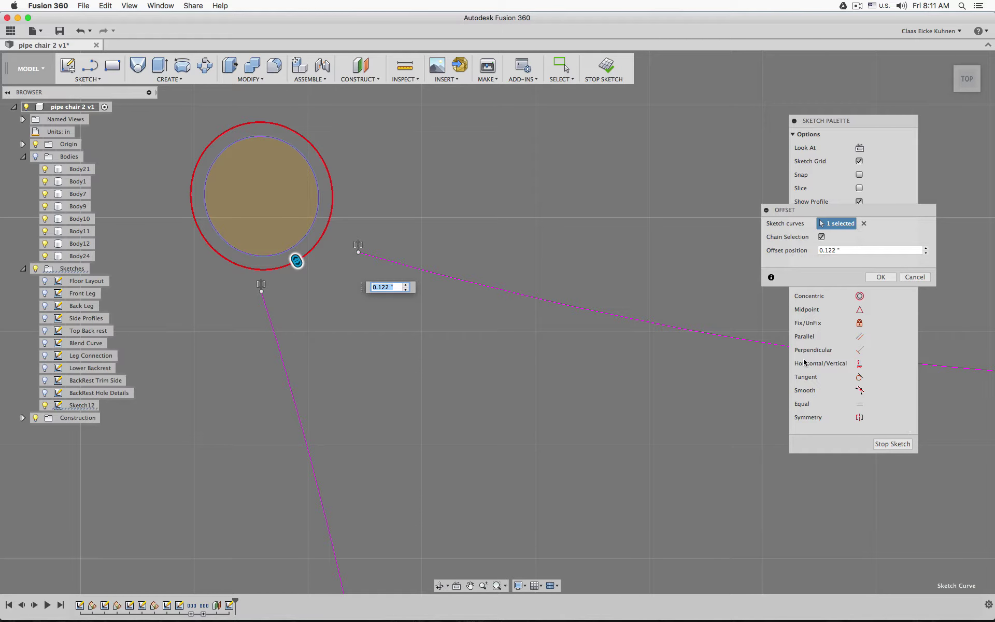
pyautogui.moveTo(297, 261)
pyautogui.mouseDown()
pyautogui.moveTo(289, 253)
pyautogui.moveTo(295, 259)
pyautogui.mouseUp()
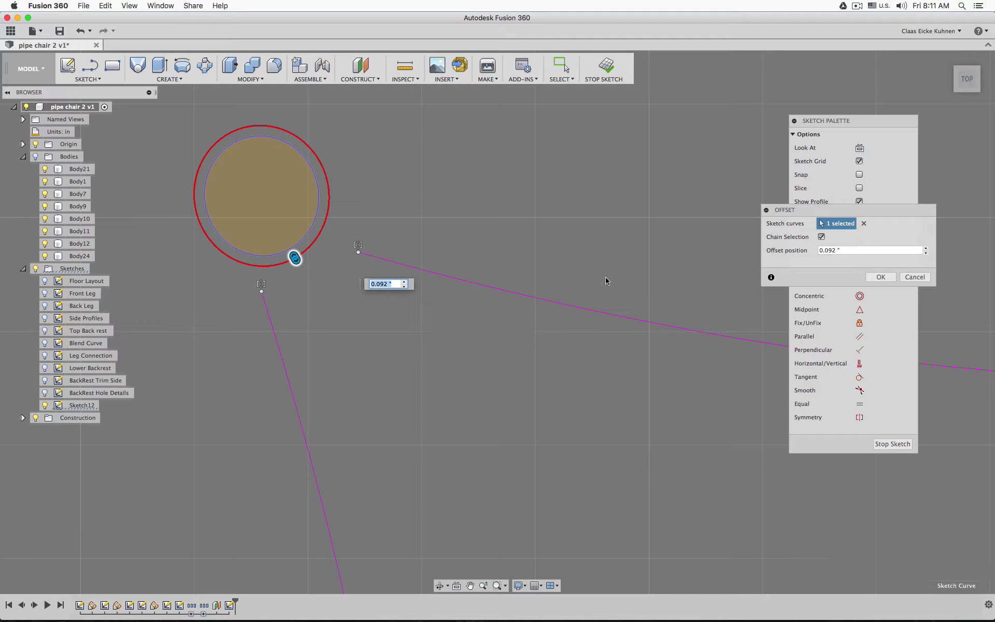
pyautogui.click(881, 277)
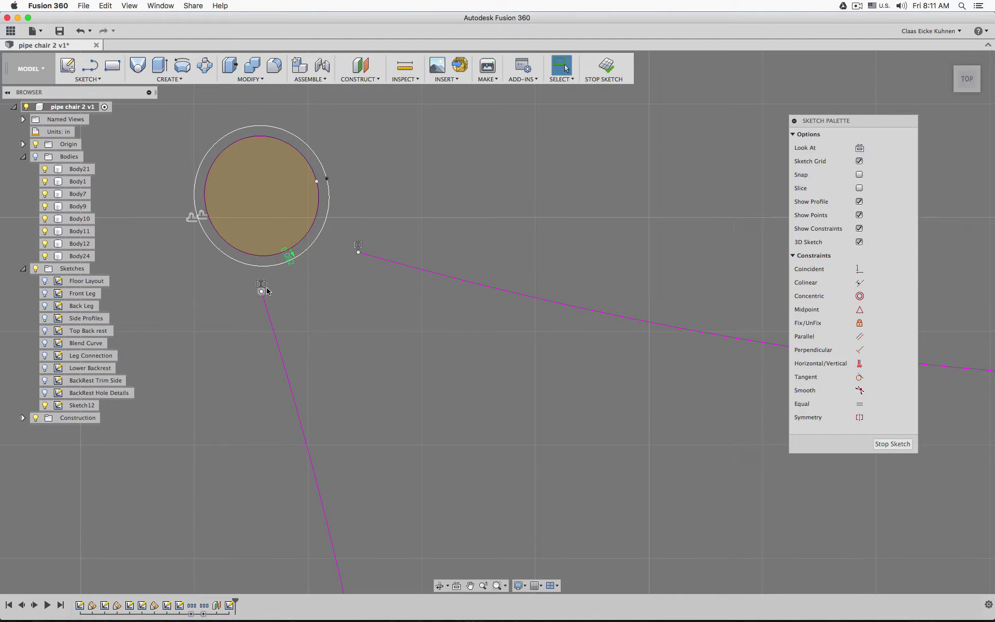
# - Move the left side spline's back end onto the clearance outline around the left back leg
pyautogui.moveTo(262, 292)
pyautogui.mouseDown()
pyautogui.moveTo(261, 271)
pyautogui.moveTo(260, 289)
pyautogui.mouseUp()
pyautogui.press('Escape')
pyautogui.scroll(3, 353, 256)
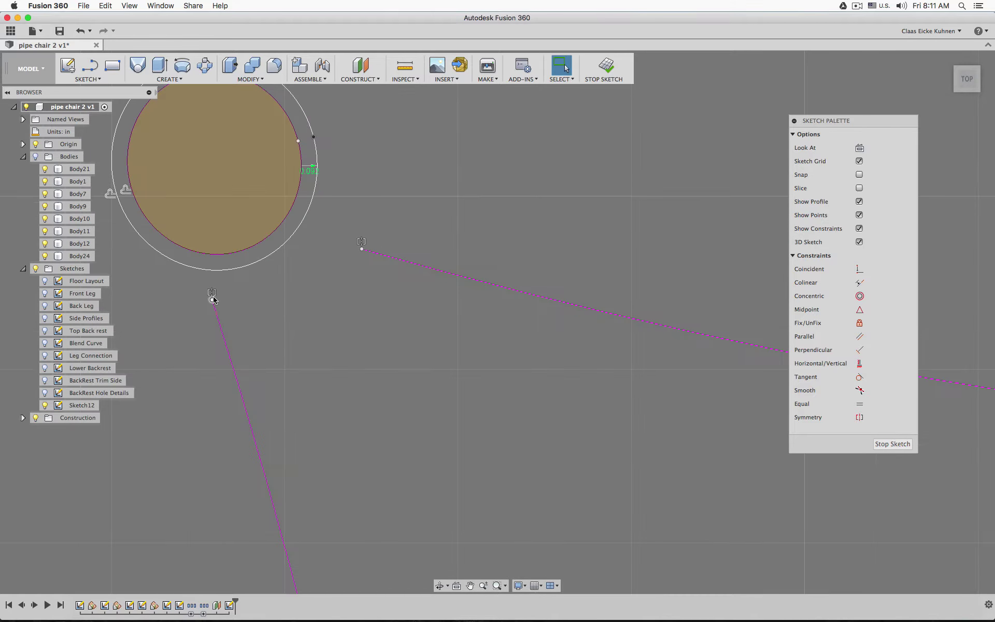
pyautogui.moveTo(212, 300); pyautogui.dragTo(173, 288)
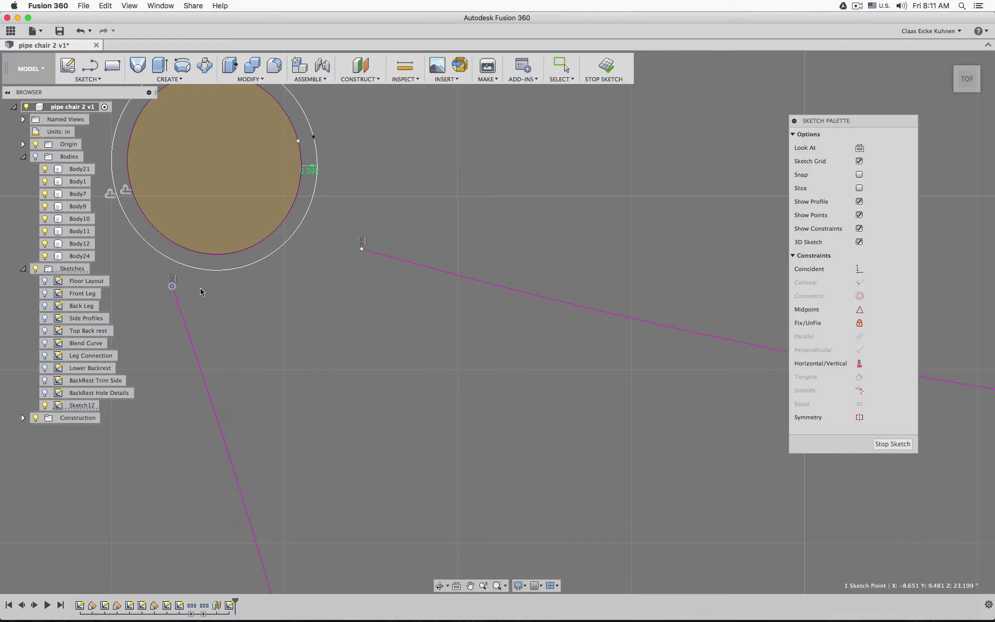
pyautogui.moveTo(274, 286)
pyautogui.mouseDown(button='middle')
pyautogui.moveTo(329, 332)
pyautogui.moveTo(340, 361)
pyautogui.mouseUp(button='middle')
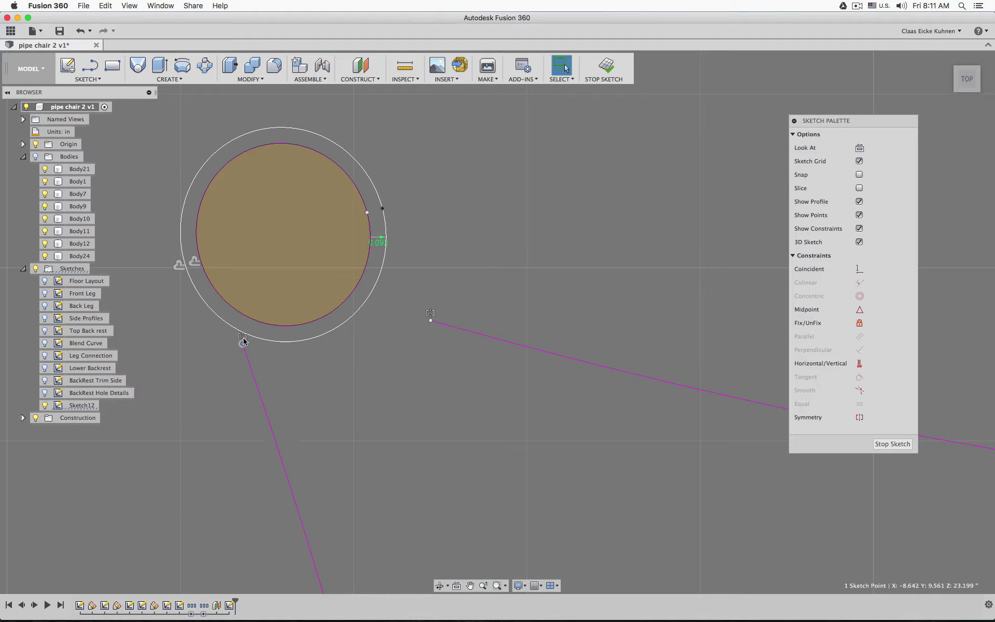
pyautogui.moveTo(244, 341); pyautogui.dragTo(247, 334)
# - Make the back spline's left end coincident with the clearance outline and slide it along the outline to about X -7.81, Y 10.14
pyautogui.moveTo(431, 321); pyautogui.dragTo(380, 276)
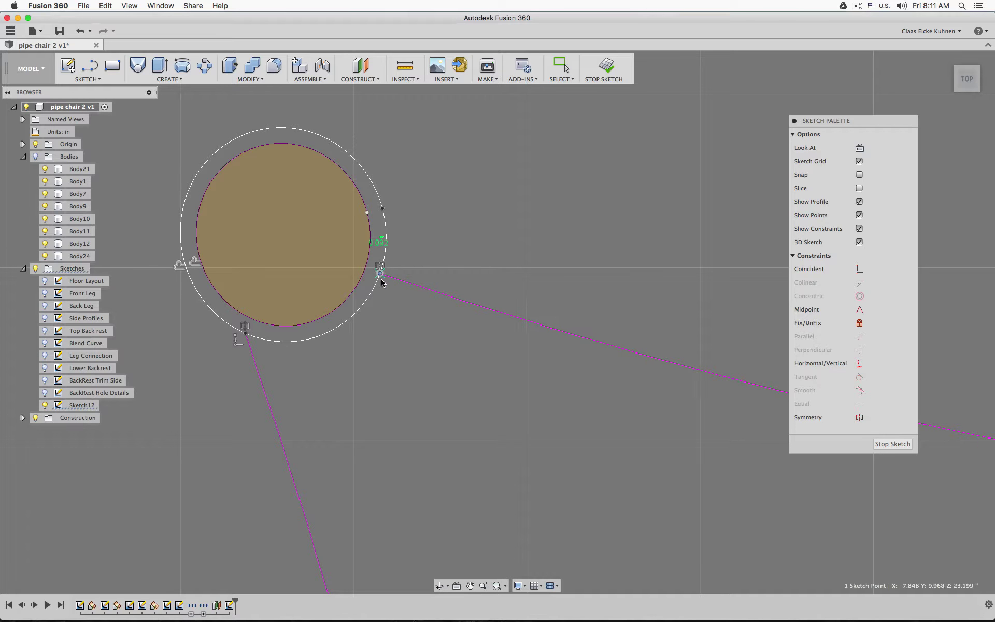
pyautogui.moveTo(380, 274); pyautogui.dragTo(413, 299)
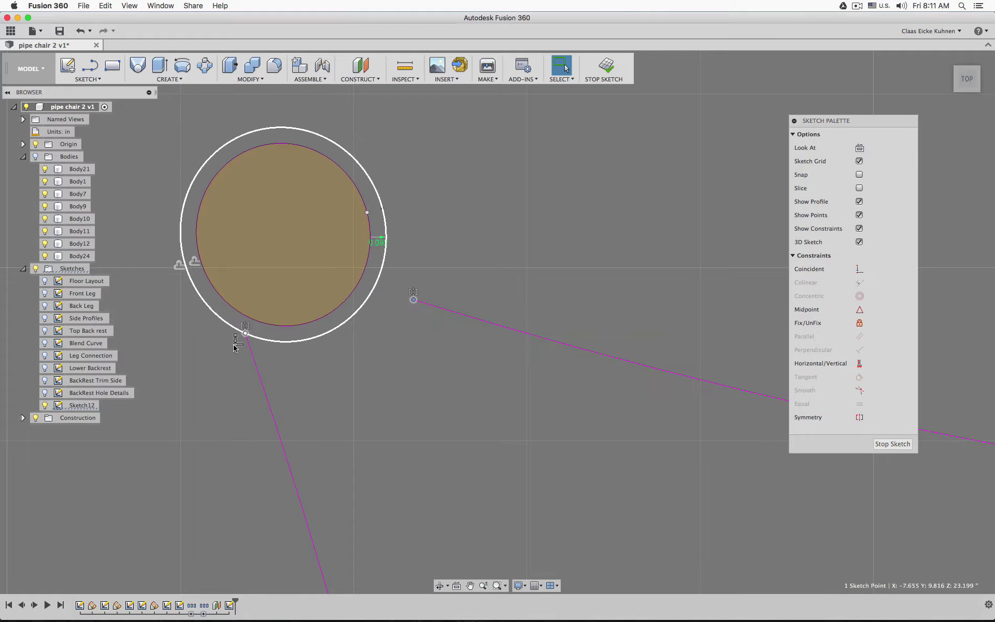
pyautogui.click(234, 348)
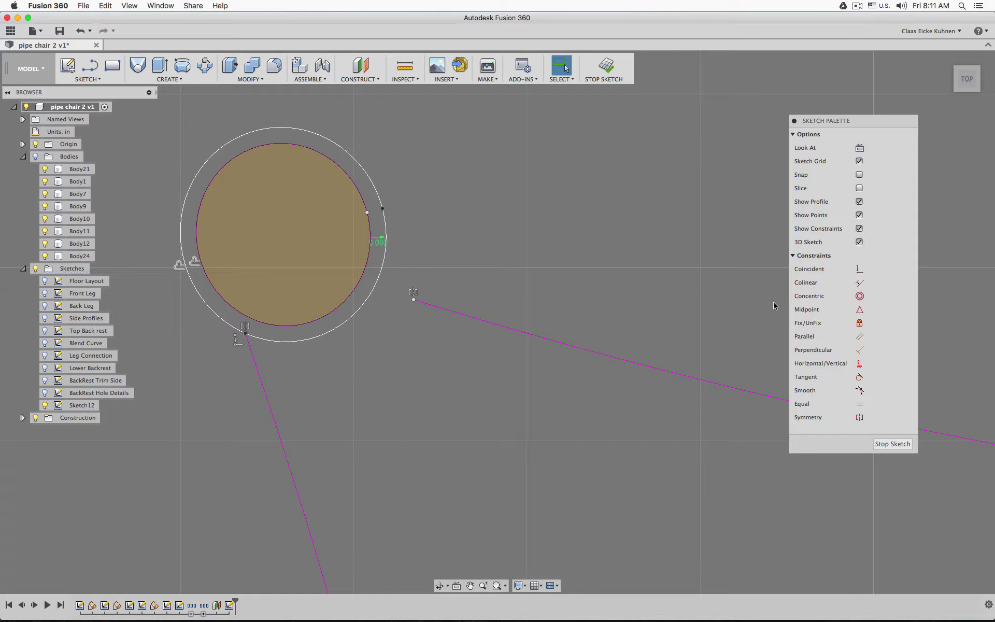
pyautogui.click(858, 269)
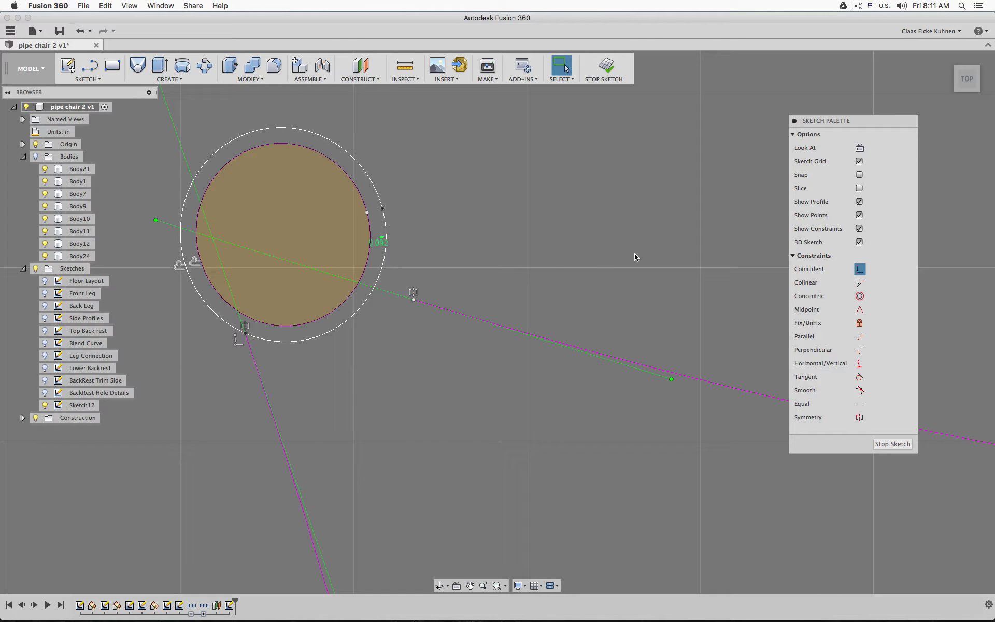
pyautogui.click(414, 299)
pyautogui.click(386, 261)
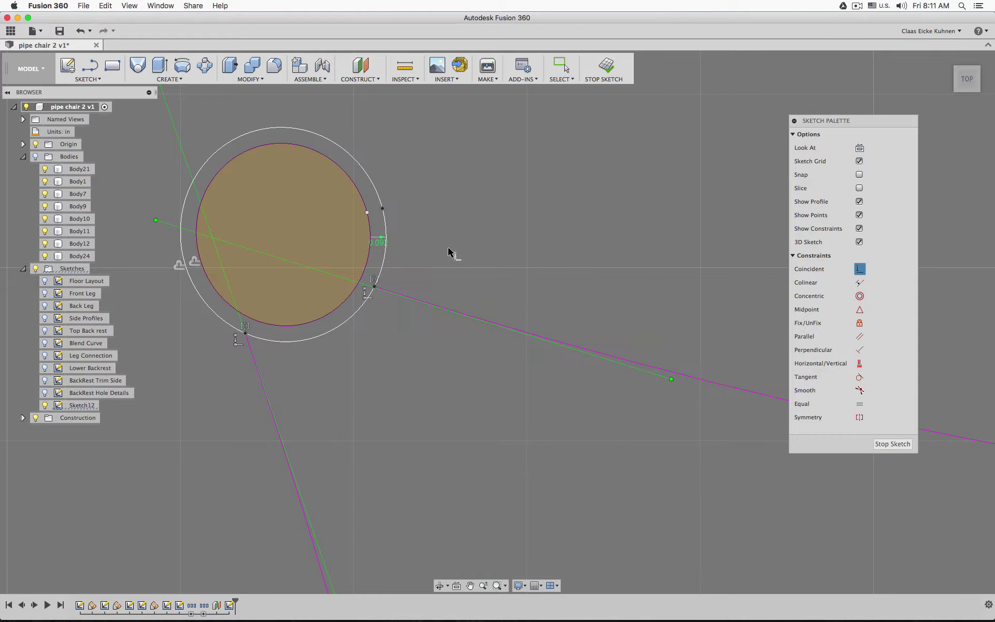
pyautogui.press('Escape')
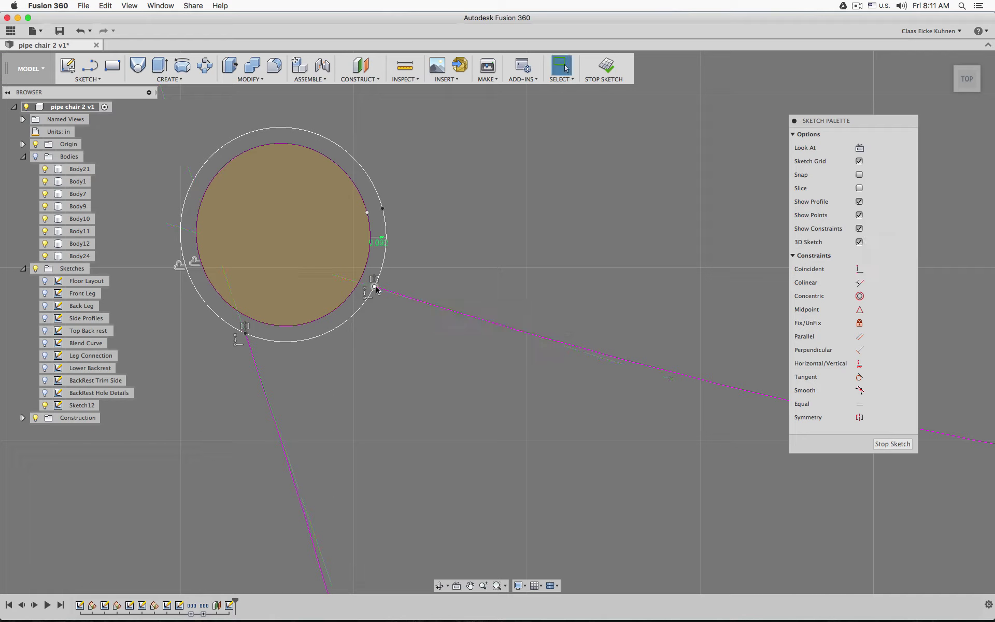
pyautogui.click(379, 285)
pyautogui.moveTo(380, 285); pyautogui.dragTo(397, 348)
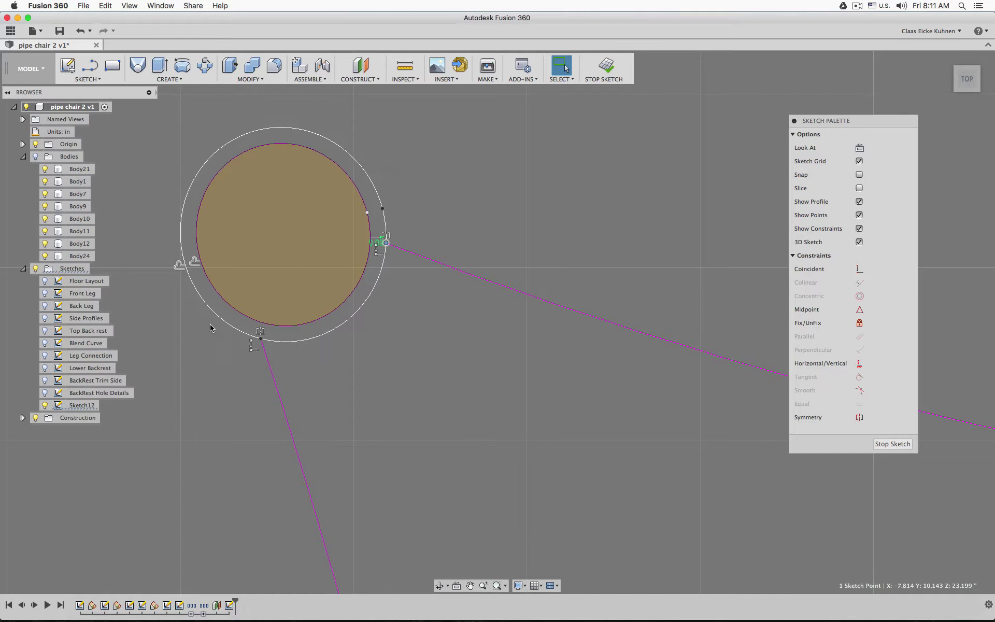
# - Offset the right back leg's profile circle outward by 0.30" as a clearance outline
pyautogui.scroll(-10, 428, 384)
pyautogui.moveTo(480, 406); pyautogui.dragTo(329, 290, button='middle')
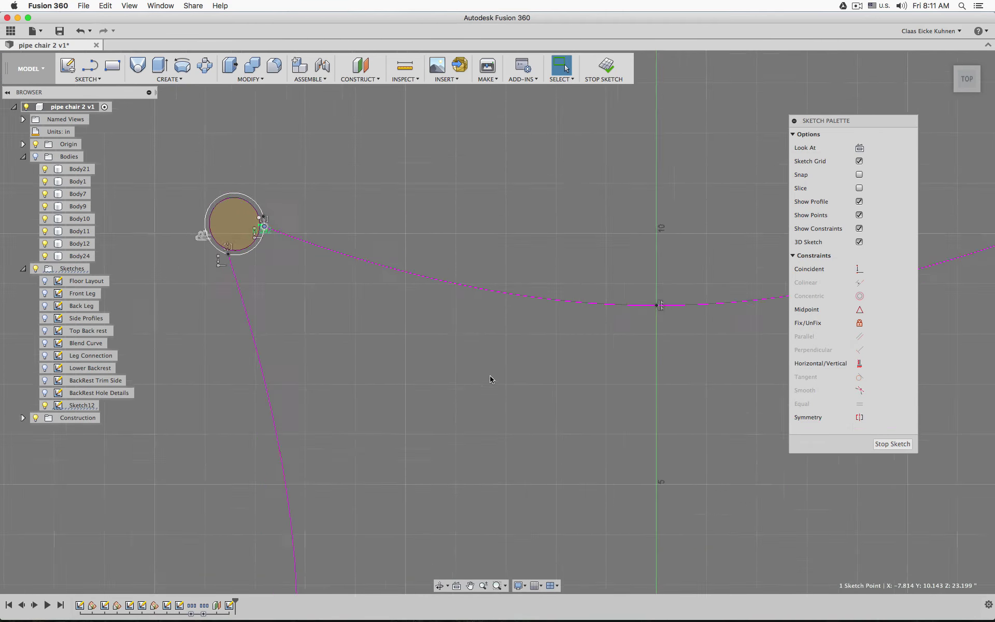
pyautogui.scroll(-5, 491, 378)
pyautogui.moveTo(547, 360); pyautogui.dragTo(366, 349, button='middle')
pyautogui.scroll(10, 635, 311)
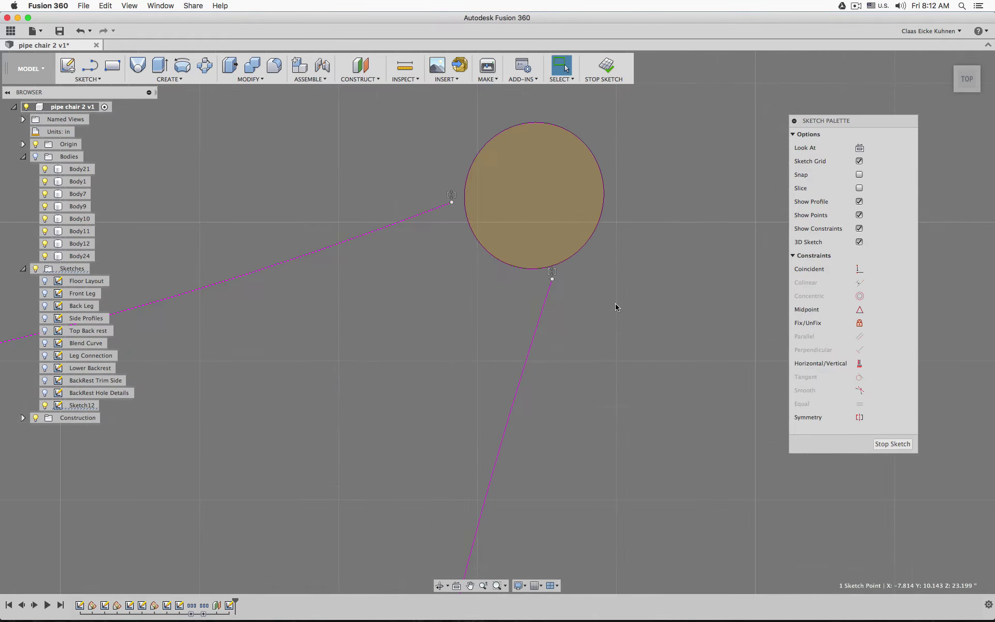
pyautogui.scroll(-4, 533, 342)
pyautogui.moveTo(215, 307); pyautogui.dragTo(661, 293, button='middle')
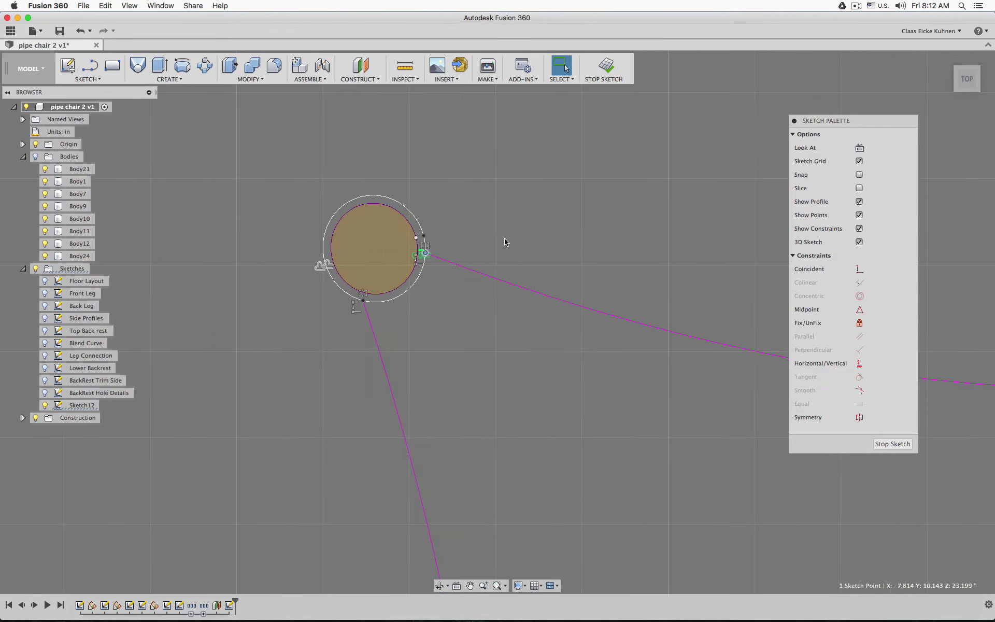
pyautogui.scroll(-2, 504, 239)
pyautogui.scroll(8, 449, 261)
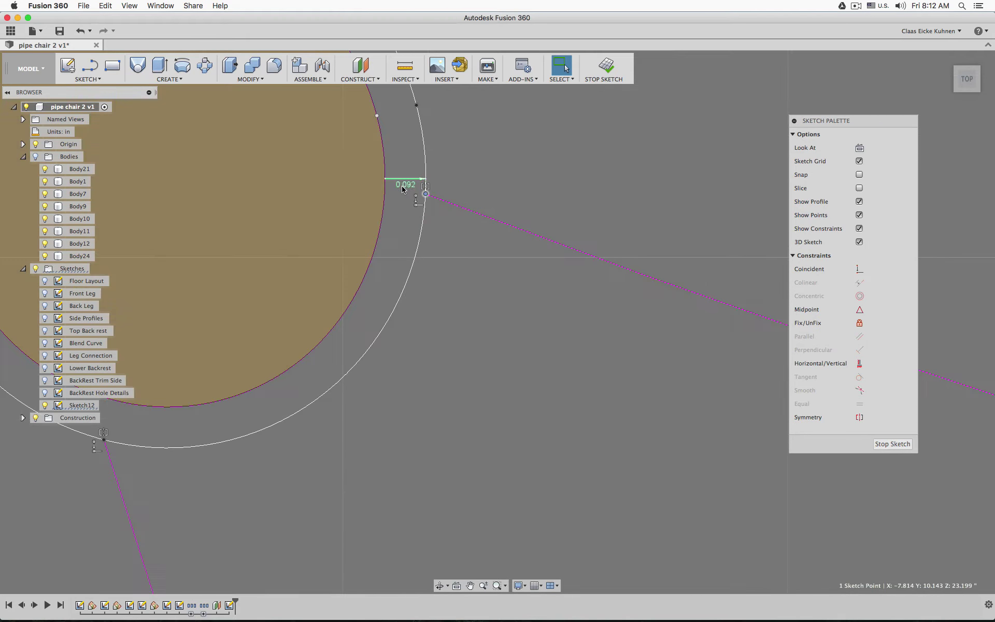
pyautogui.scroll(-6, 556, 360)
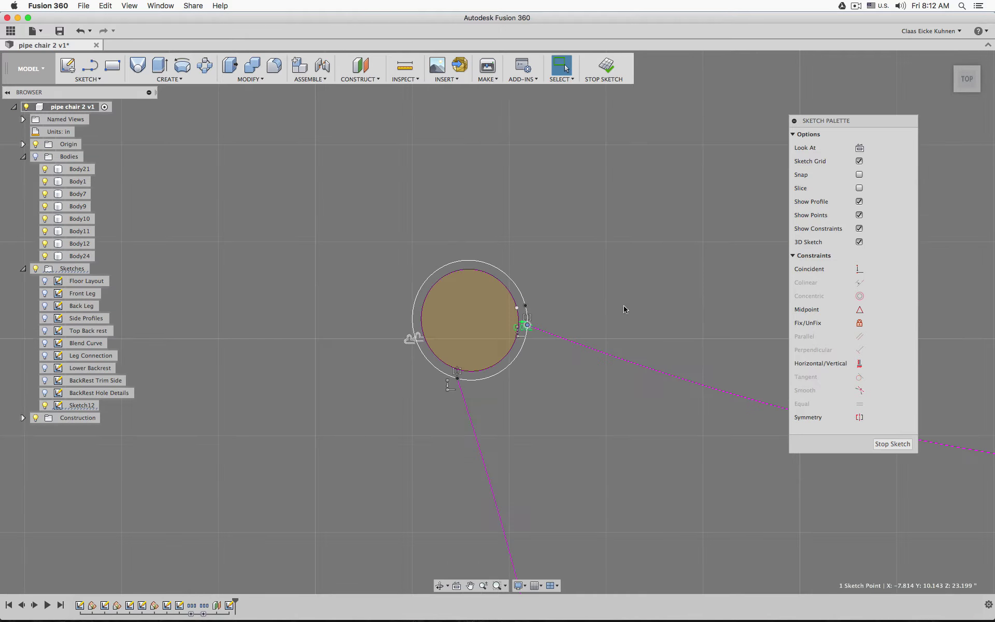
pyautogui.moveTo(626, 309); pyautogui.dragTo(540, 281, button='middle')
pyautogui.hscroll(15, 541, 281)
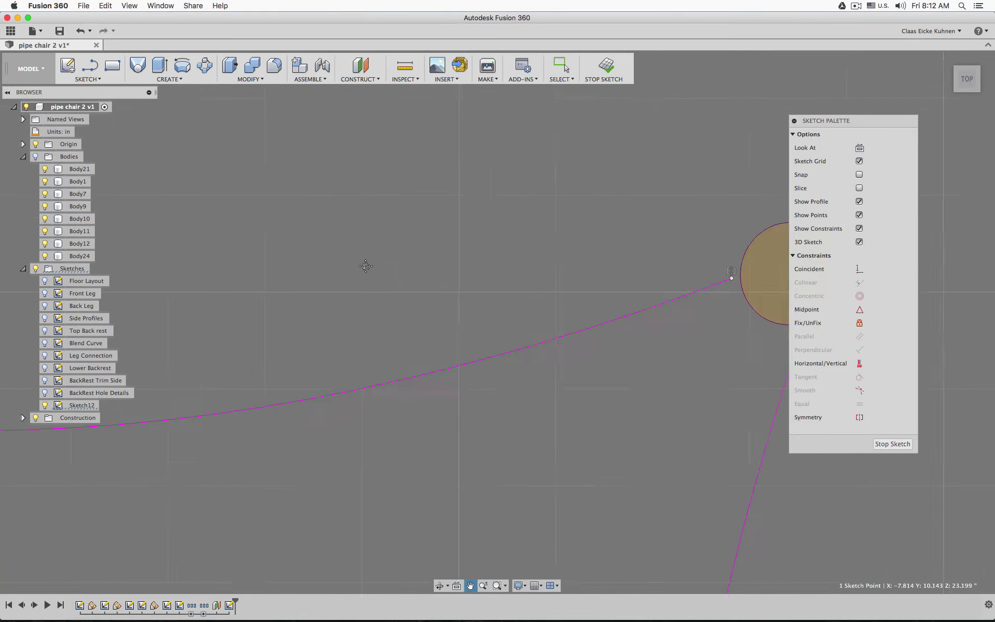
pyautogui.press('o')
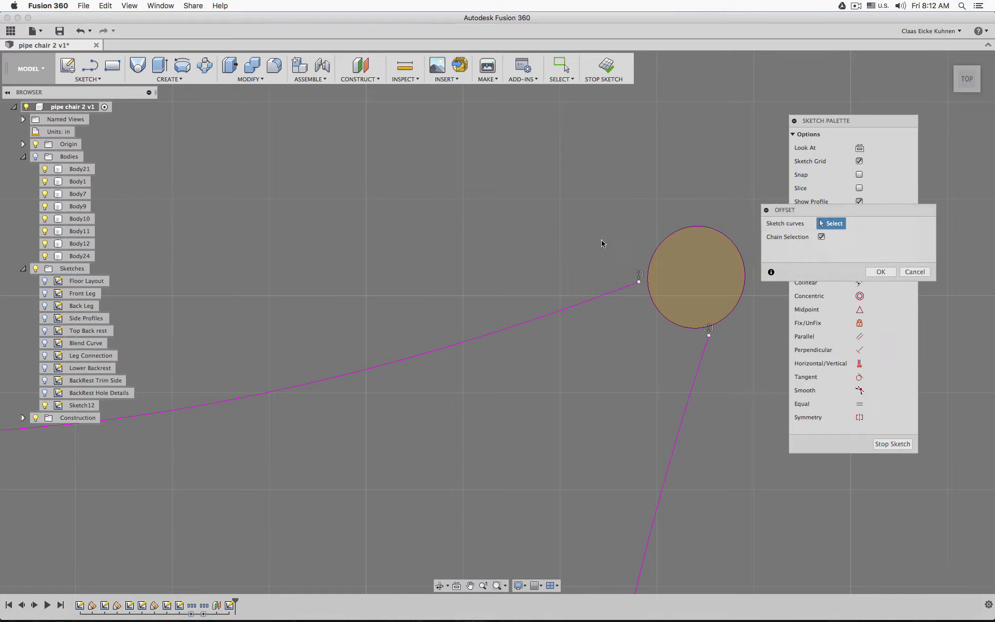
pyautogui.click(649, 254)
pyautogui.write('0.30')
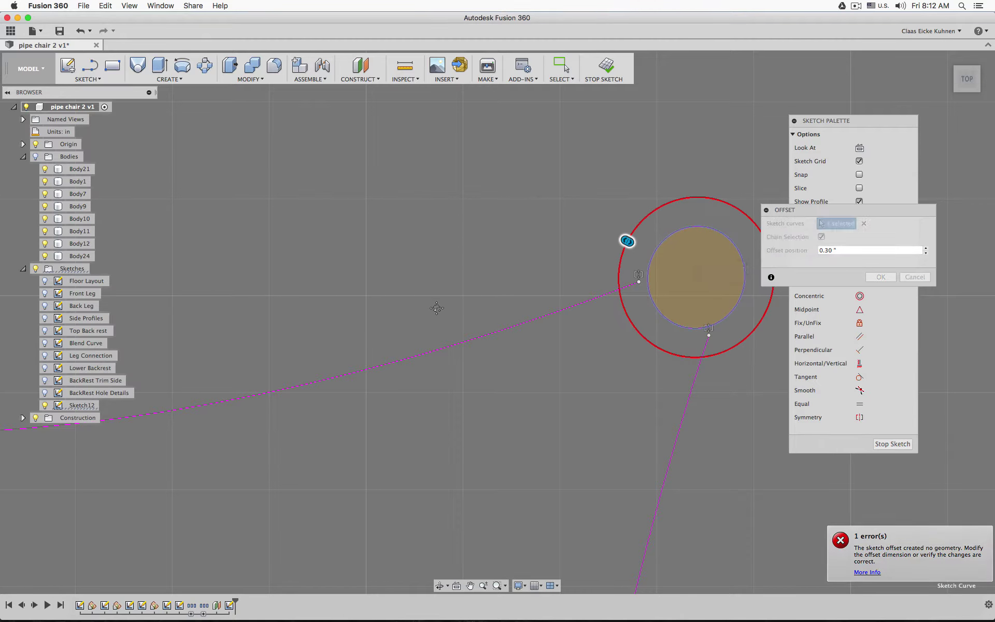
pyautogui.scroll(-4, 468, 318)
pyautogui.hscroll(-5, 423, 320)
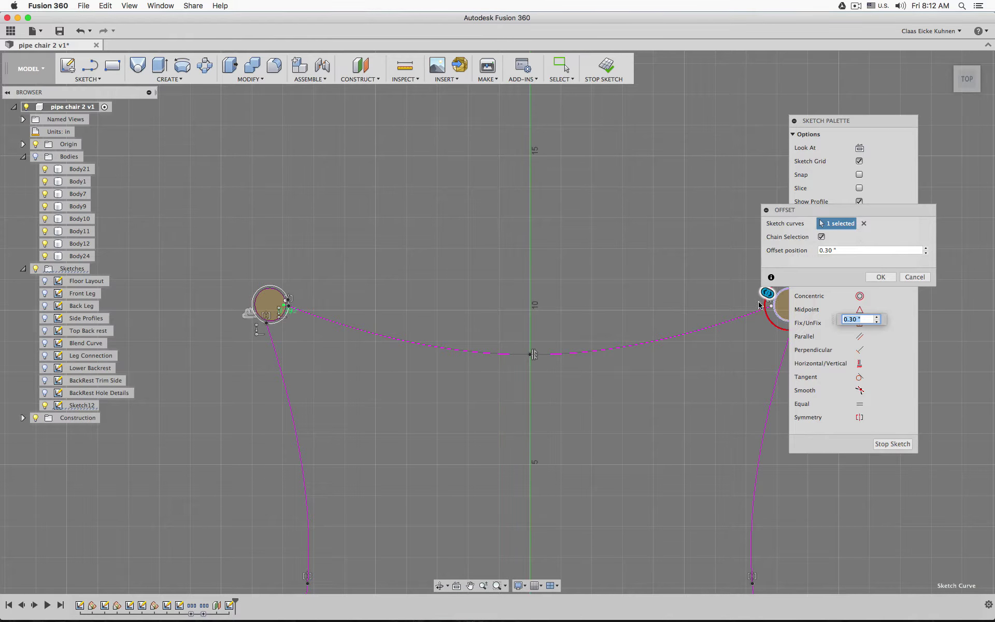
pyautogui.click(894, 280)
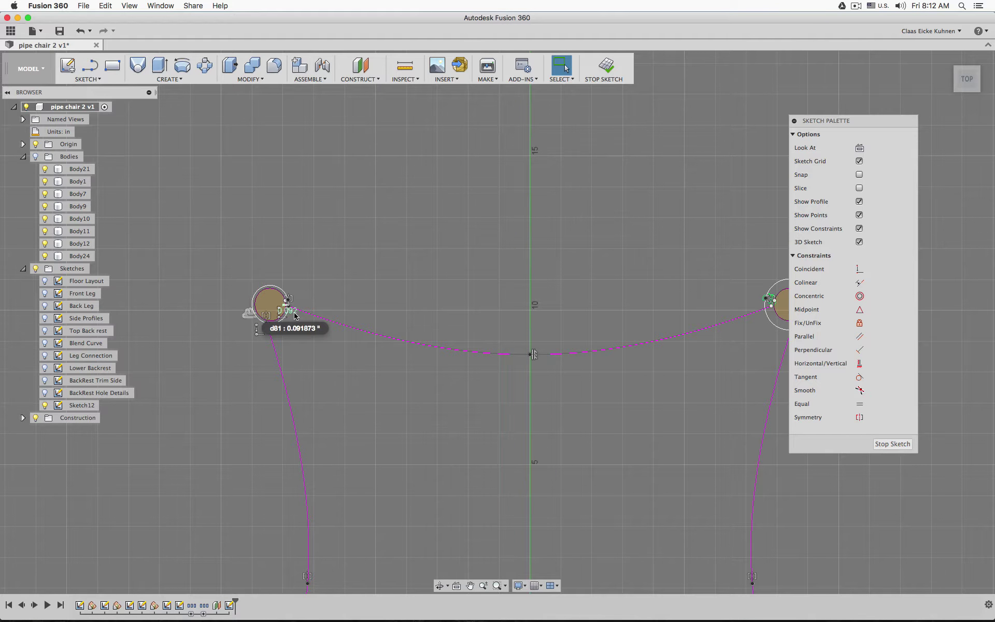
# - Link the right back leg's offset distance to the left leg's offset dimension d81
pyautogui.moveTo(567, 251); pyautogui.dragTo(388, 255, button='middle')
pyautogui.scroll(-4, 588, 288)
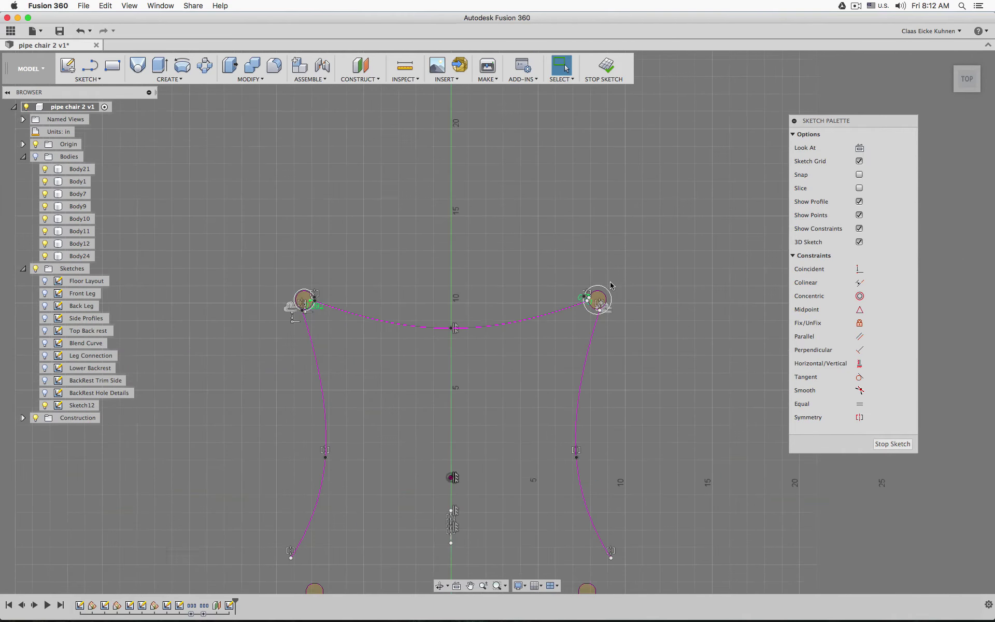
pyautogui.scroll(6, 601, 289)
pyautogui.scroll(3, 568, 295)
pyautogui.scroll(3, 567, 294)
pyautogui.doubleClick(571, 328)
pyautogui.write('d81')
pyautogui.press('Return')
pyautogui.scroll(5, 599, 357)
pyautogui.scroll(-4, 599, 357)
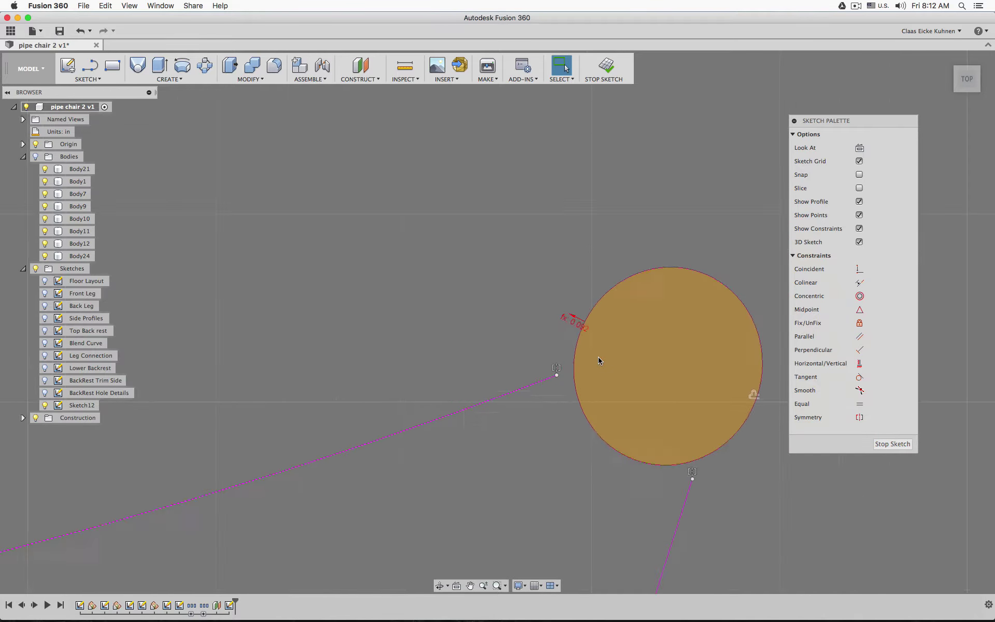
pyautogui.scroll(-2, 598, 357)
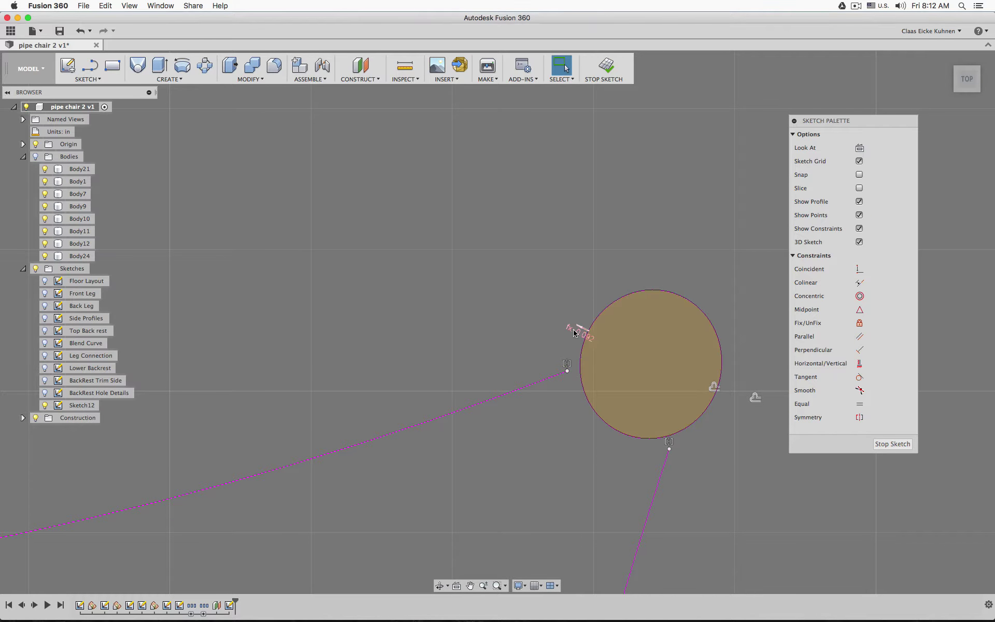
pyautogui.scroll(-4, 465, 371)
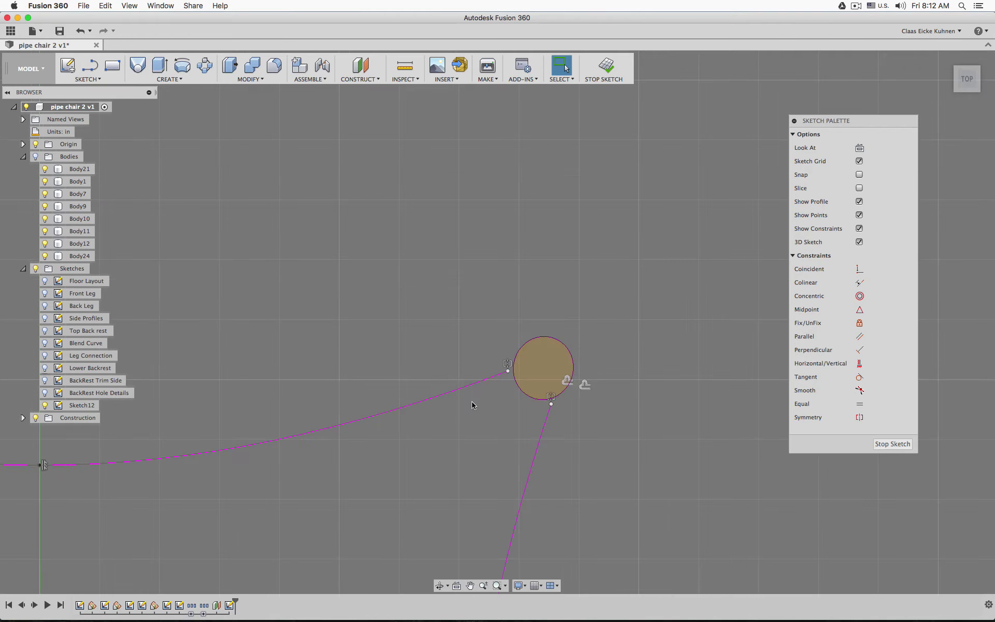
# - Delete the left back leg's clearance outline and pull both adjoining spline ends away from the leg
pyautogui.moveTo(356, 457); pyautogui.dragTo(688, 418, button='middle')
pyautogui.moveTo(239, 287); pyautogui.dragTo(804, 257, button='middle')
pyautogui.scroll(3, 565, 266)
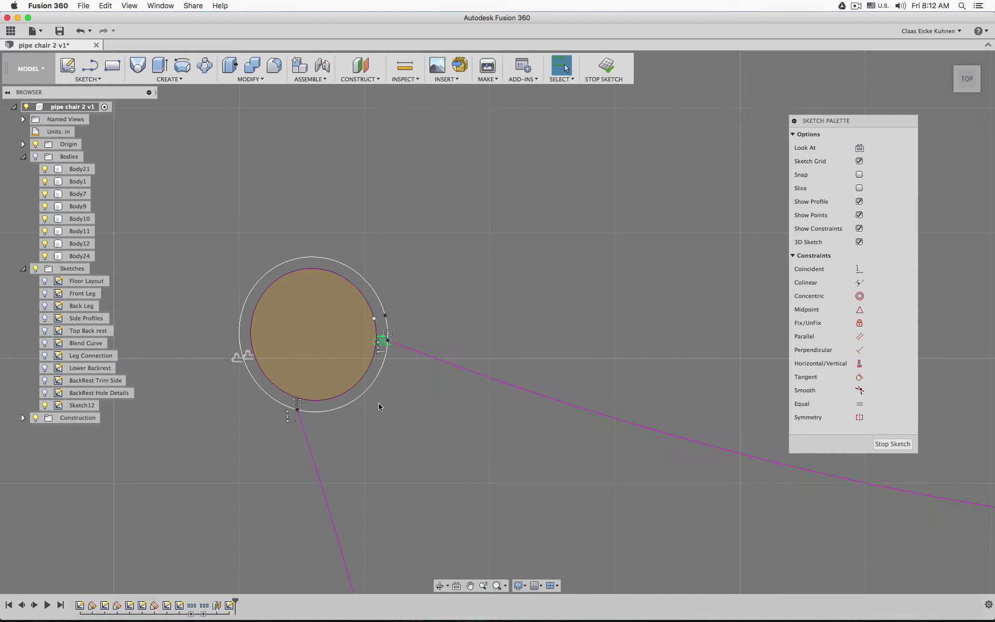
pyautogui.click(371, 387)
pyautogui.press('Delete')
pyautogui.moveTo(296, 410); pyautogui.dragTo(299, 427)
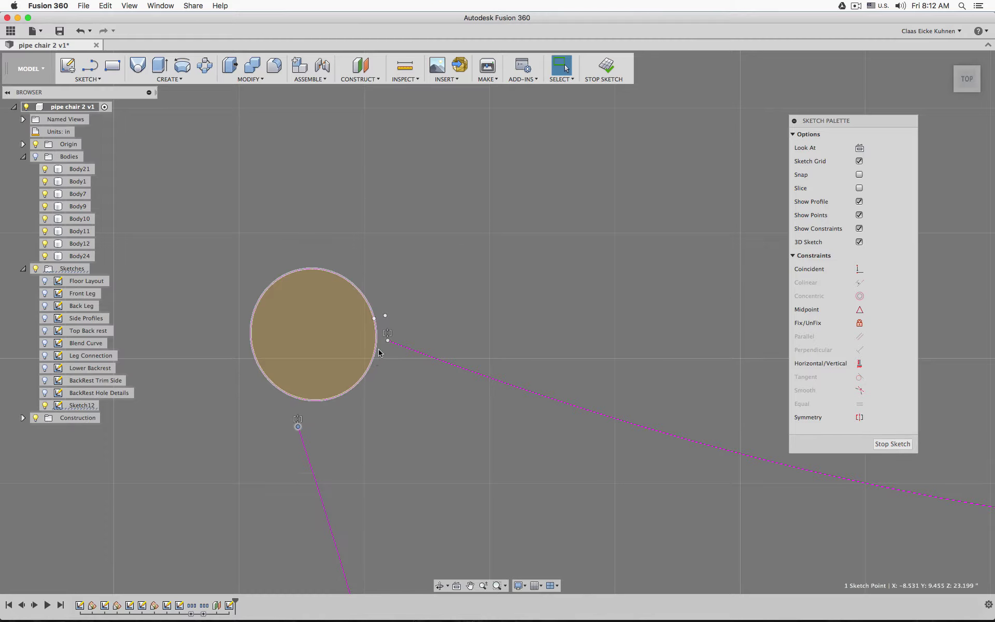
pyautogui.moveTo(388, 340); pyautogui.dragTo(429, 353)
pyautogui.click(385, 316)
pyautogui.scroll(5, 395, 325)
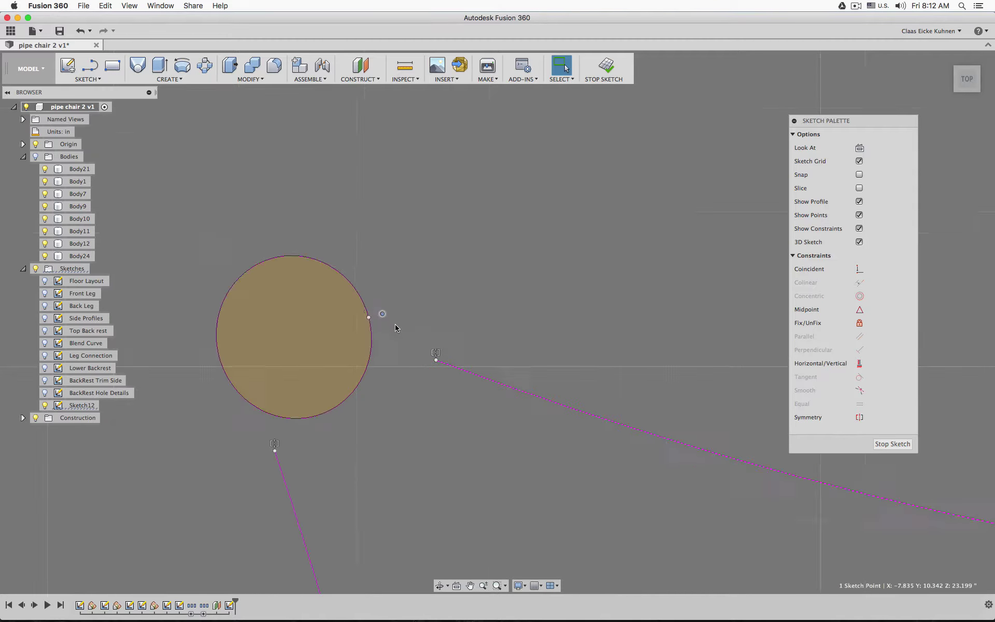
pyautogui.scroll(-5, 407, 321)
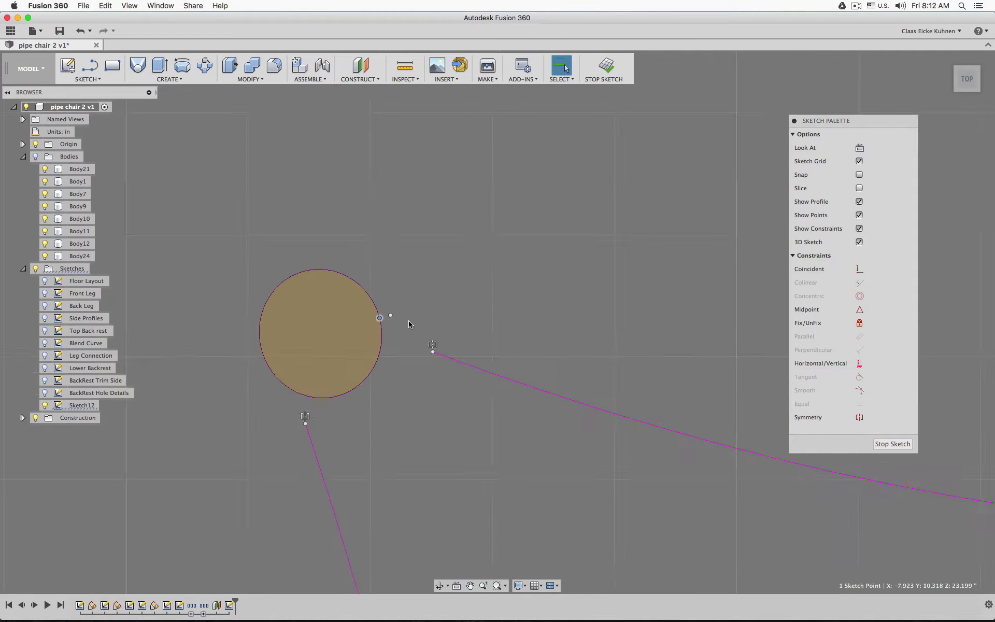
# - Undo the clearance outline edits back to the state before the left back leg's circle was offset
pyautogui.press('super+z')
pyautogui.press('super+z')
pyautogui.press('super+z')
pyautogui.press('super+z')
pyautogui.press('super+z')
pyautogui.press('super+z')
pyautogui.press('super+z')
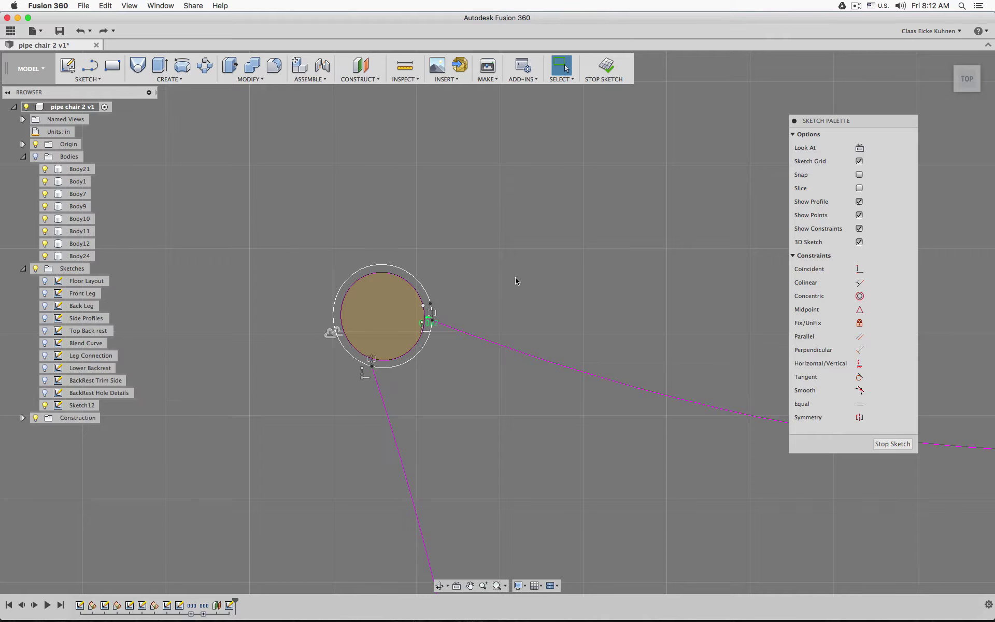
pyautogui.press('super+z')
pyautogui.press('super+z')
pyautogui.press('super+z')
pyautogui.press('super+z')
pyautogui.press('super+z')
pyautogui.press('super+z')
pyautogui.press('super+z')
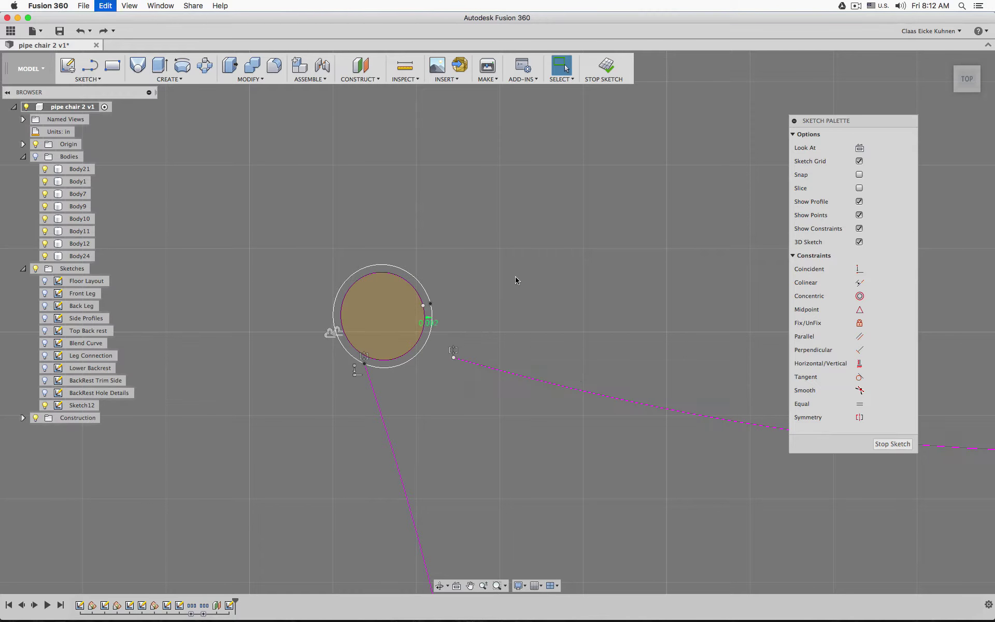
pyautogui.press('super+z')
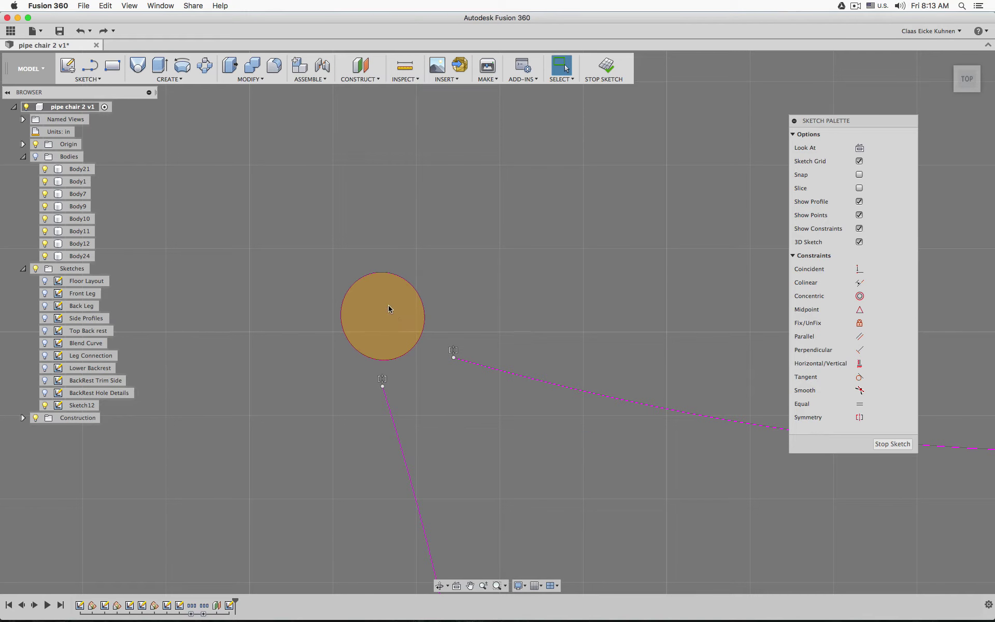
# - Draw a slightly larger clearance circle around the left back leg's profile and place its center at about X -8.40, Y 10.19
pyautogui.click(395, 276)
pyautogui.scroll(3, 396, 278)
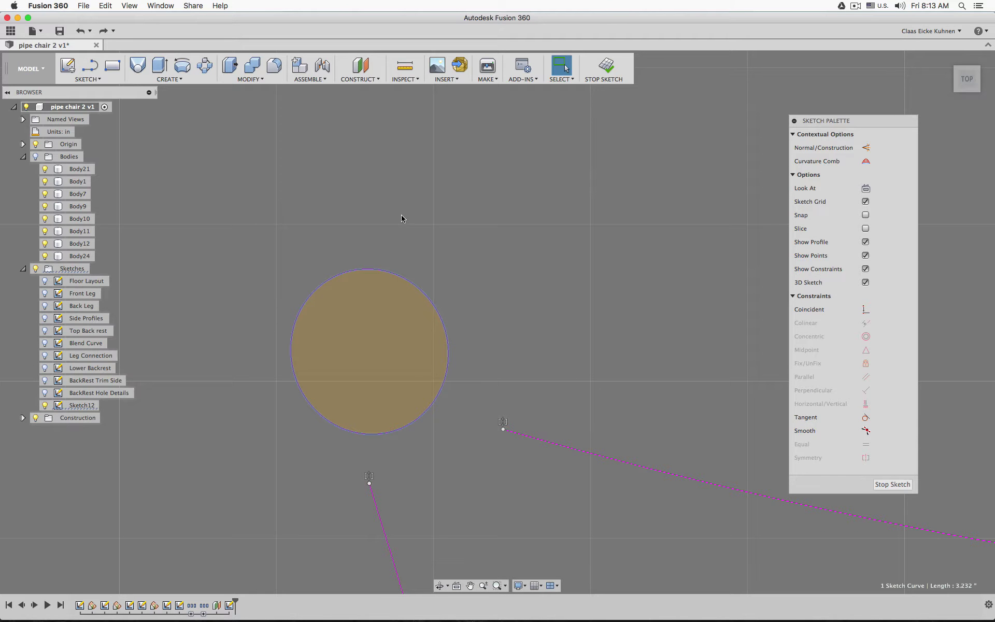
pyautogui.press('c')
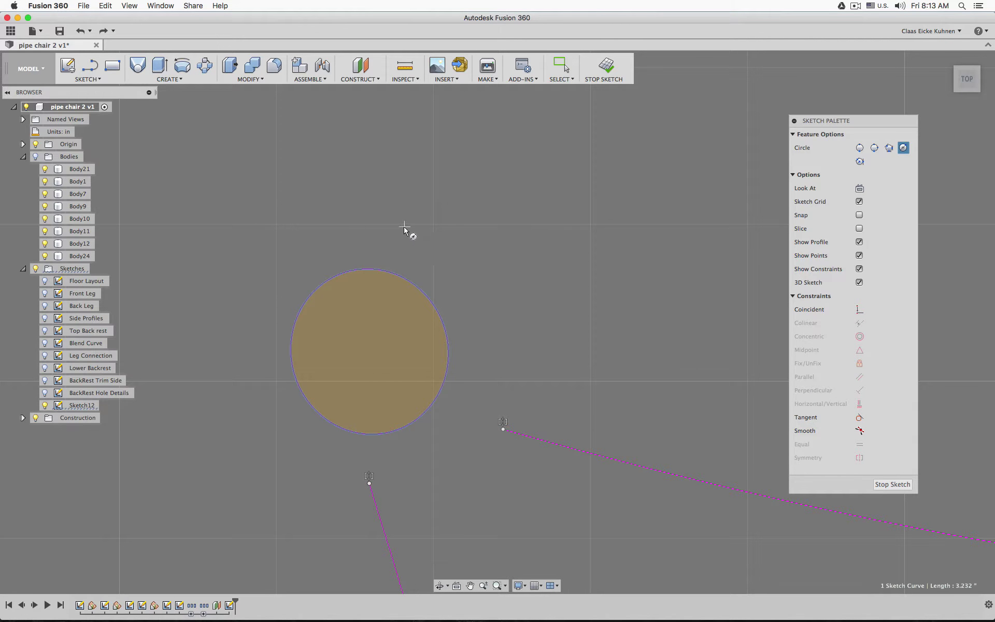
pyautogui.click(370, 353)
pyautogui.click(466, 355)
pyautogui.press('Escape')
pyautogui.moveTo(370, 353); pyautogui.dragTo(371, 352)
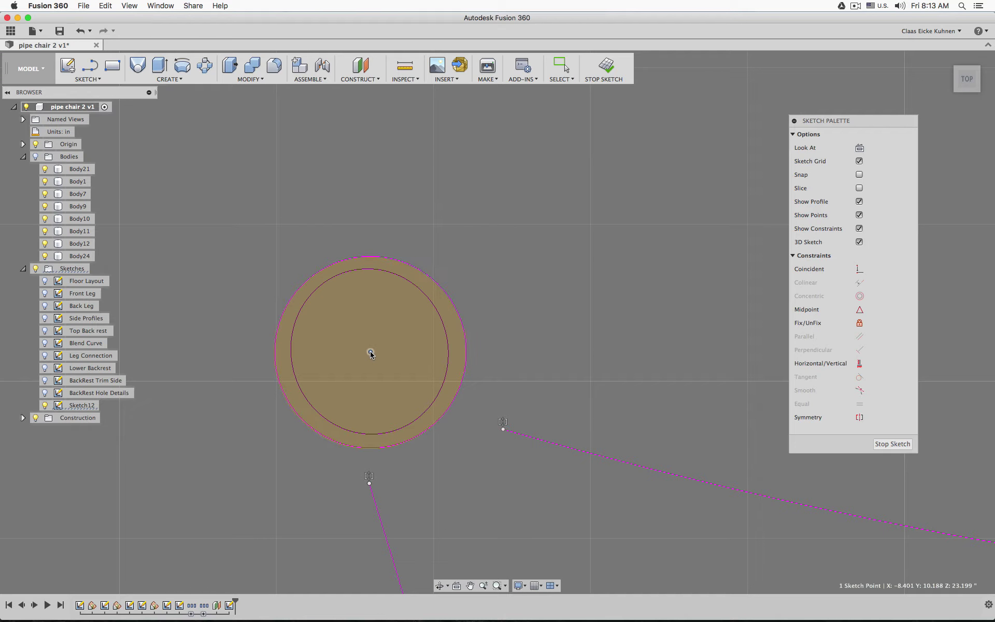
pyautogui.scroll(3, 432, 296)
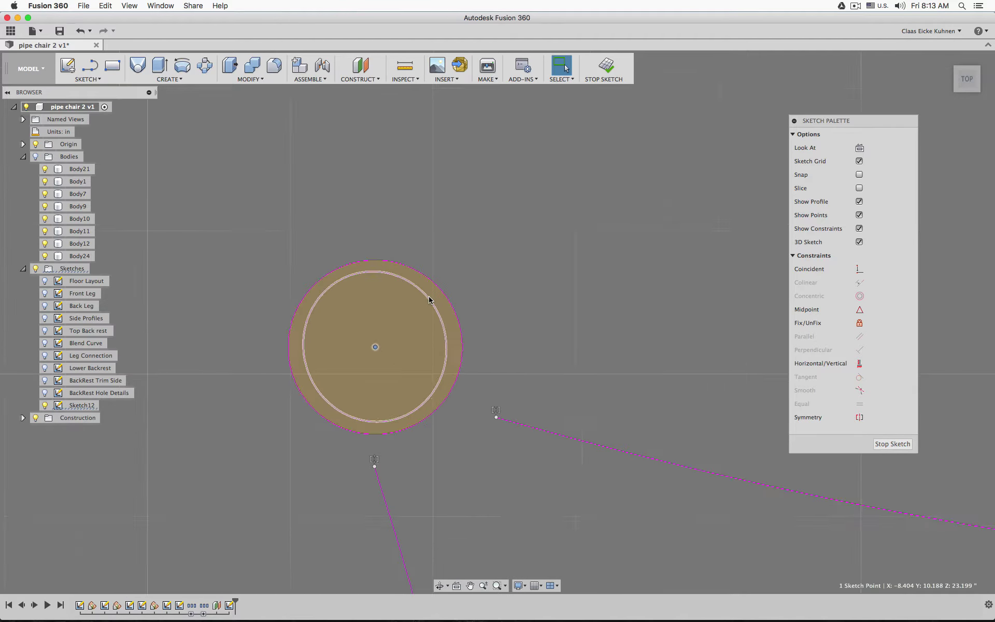
# - Set the left back leg's clearance circle diameter to 1.1 in and nudge its center to about X -8.41, Y 10.18
pyautogui.press('d')
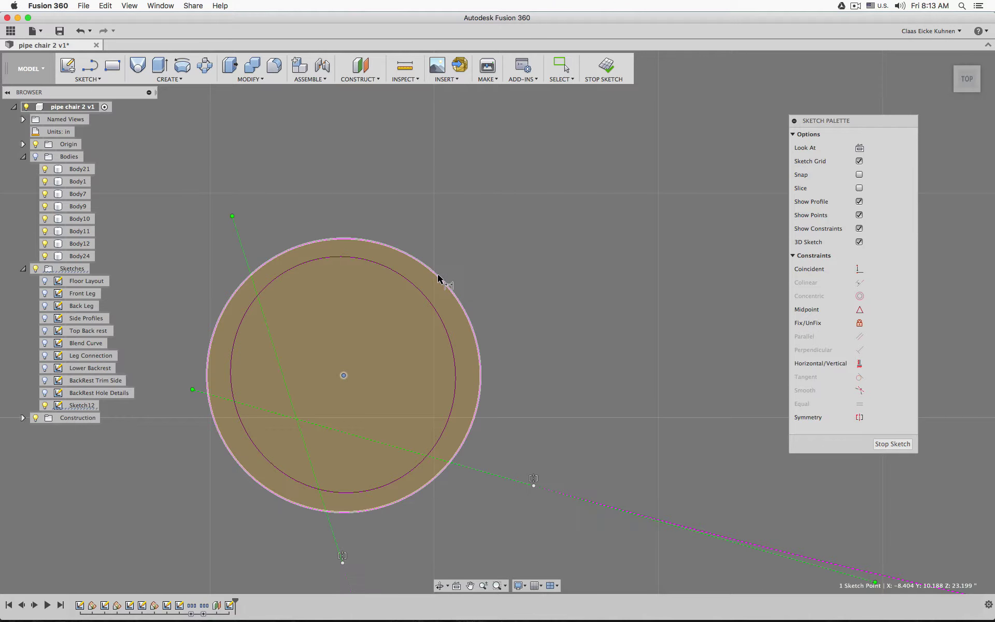
pyautogui.click(439, 279)
pyautogui.click(440, 276)
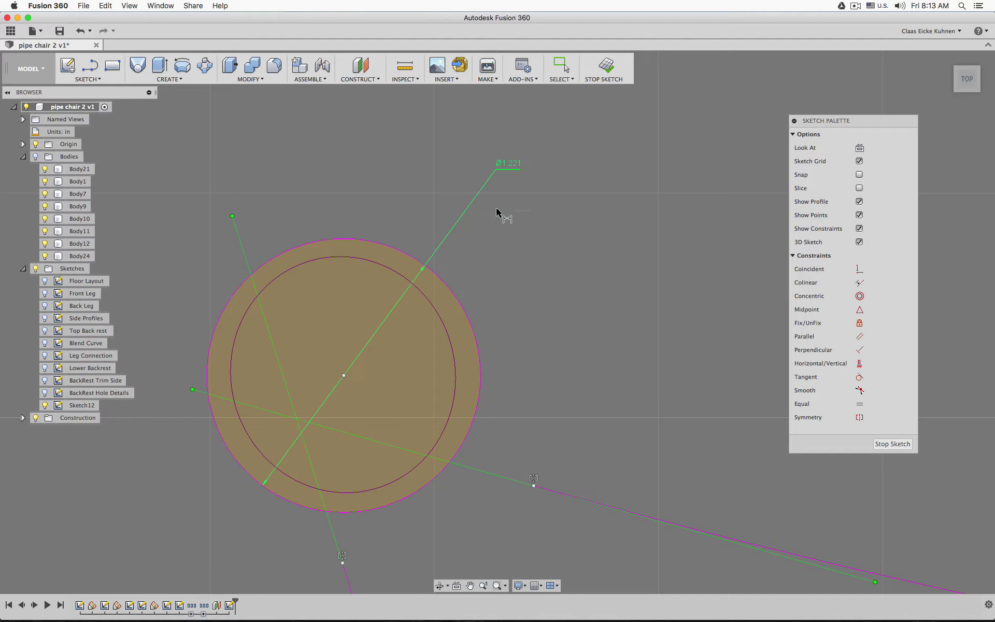
pyautogui.click(509, 170)
pyautogui.write('1.1')
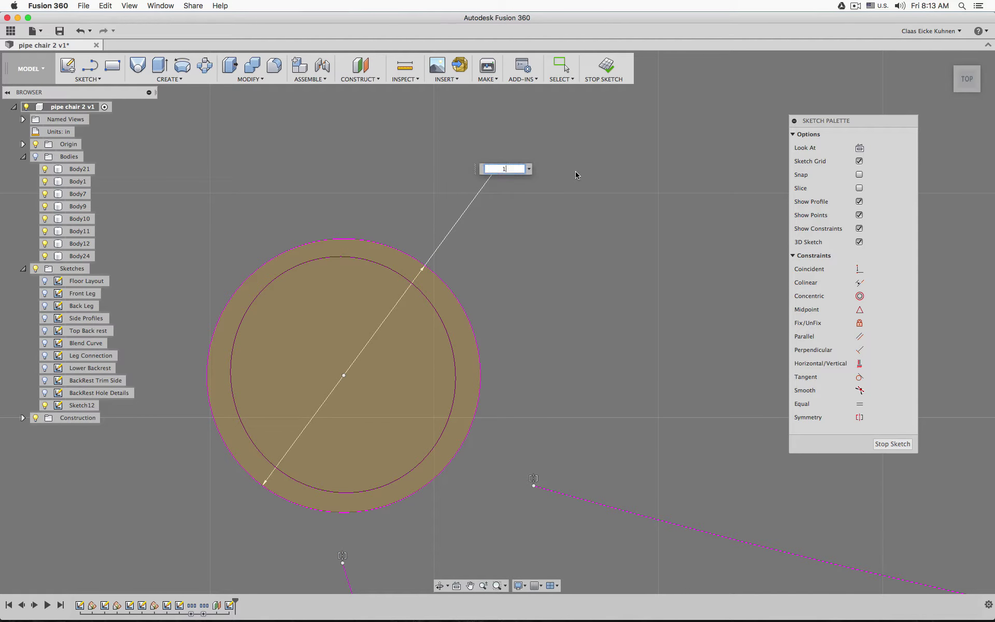
pyautogui.press('Return')
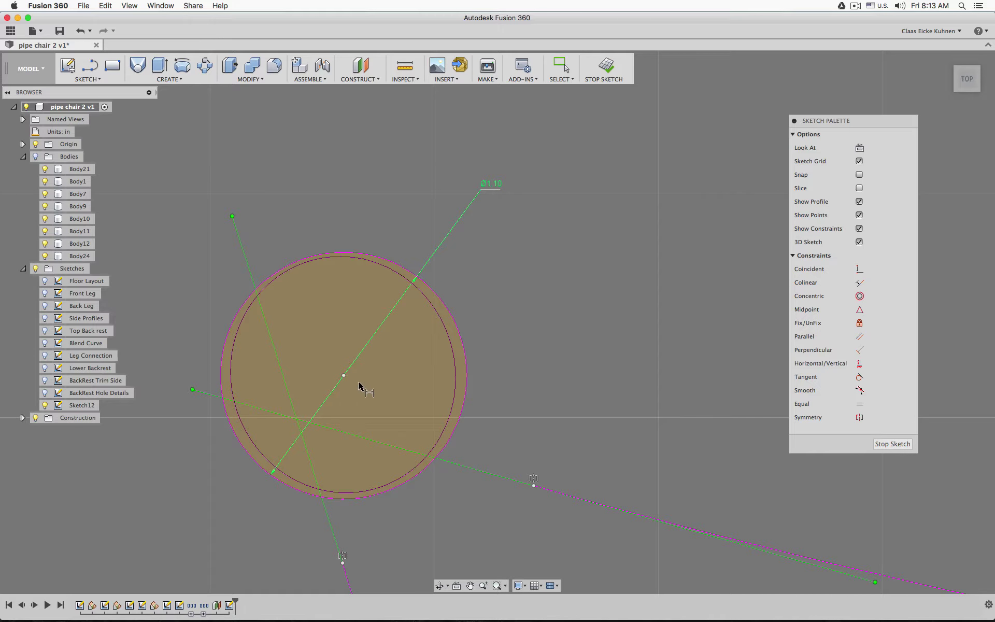
pyautogui.press('Escape')
pyautogui.click(342, 378)
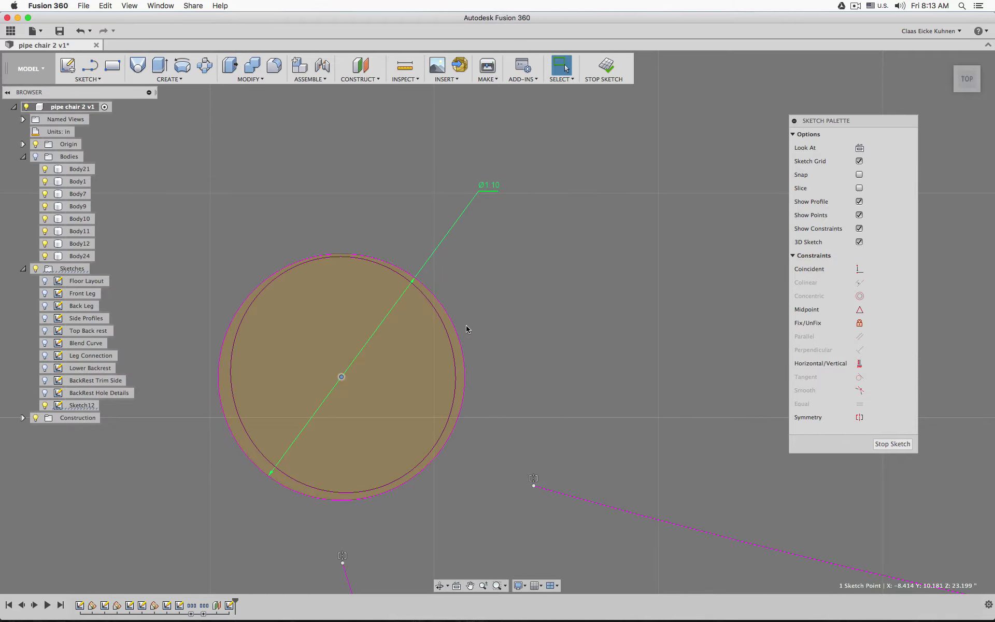
pyautogui.scroll(-5, 480, 344)
pyautogui.click(587, 325)
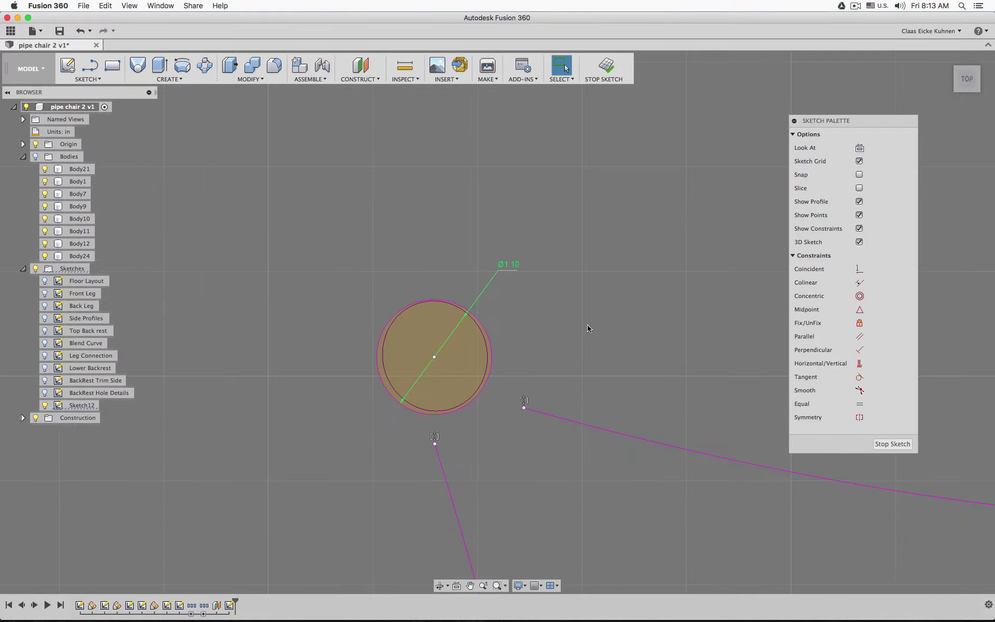
# - Mirror the left back leg's clearance circle across the vertical construction centerline to the right back leg
pyautogui.scroll(-5, 587, 324)
pyautogui.moveTo(628, 318); pyautogui.dragTo(304, 207, button='middle')
pyautogui.scroll(-7, 307, 207)
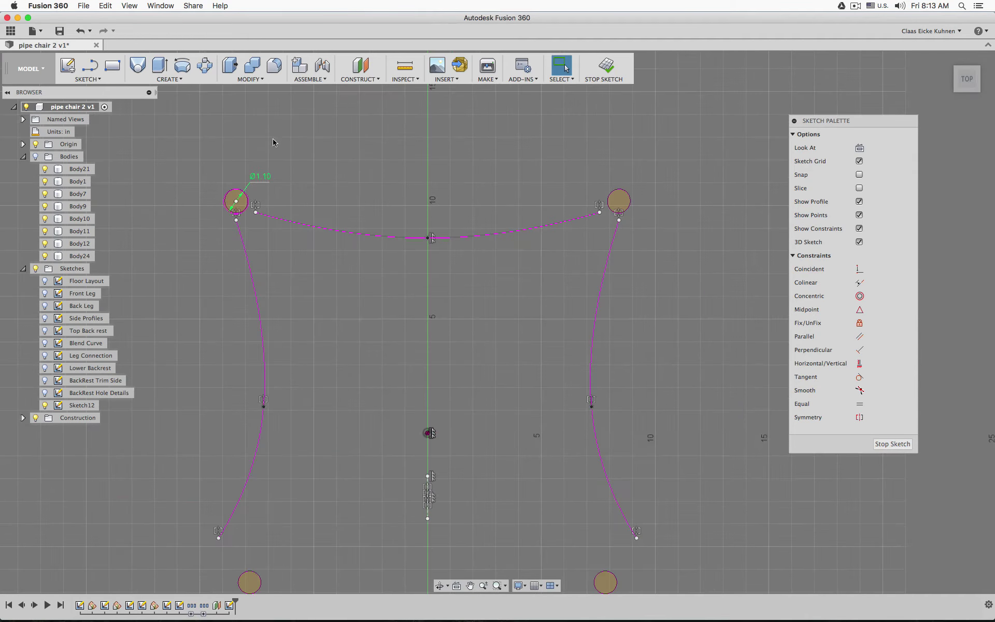
pyautogui.click(99, 79)
pyautogui.click(133, 79)
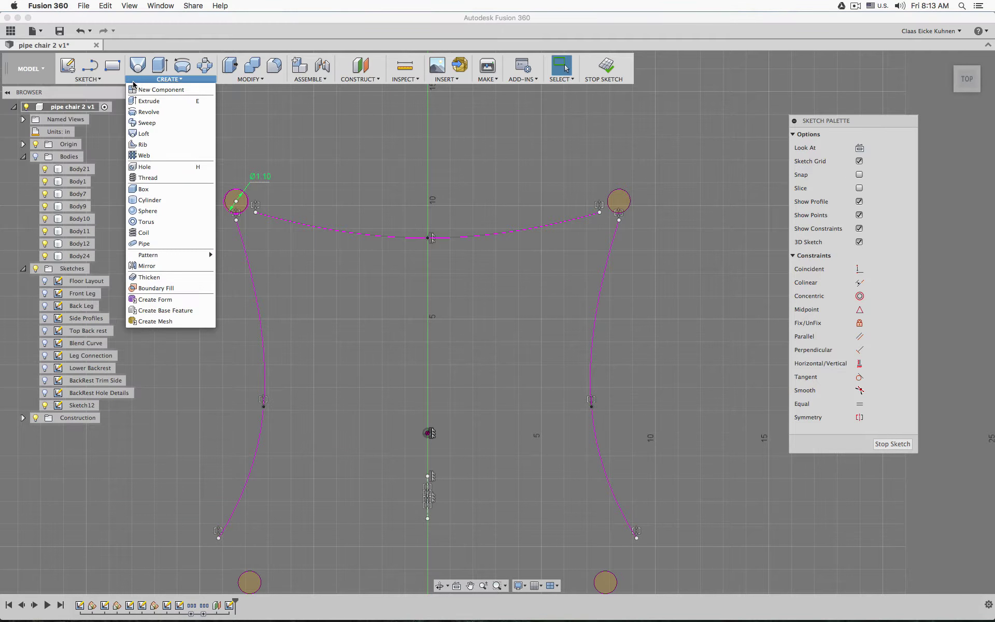
pyautogui.click(100, 78)
pyautogui.click(85, 290)
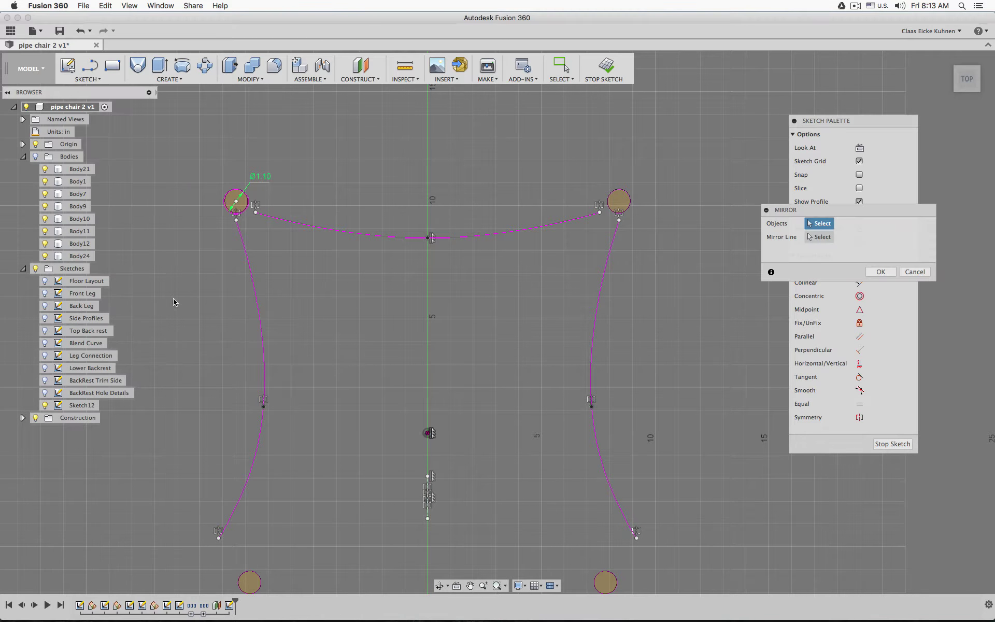
pyautogui.click(232, 197)
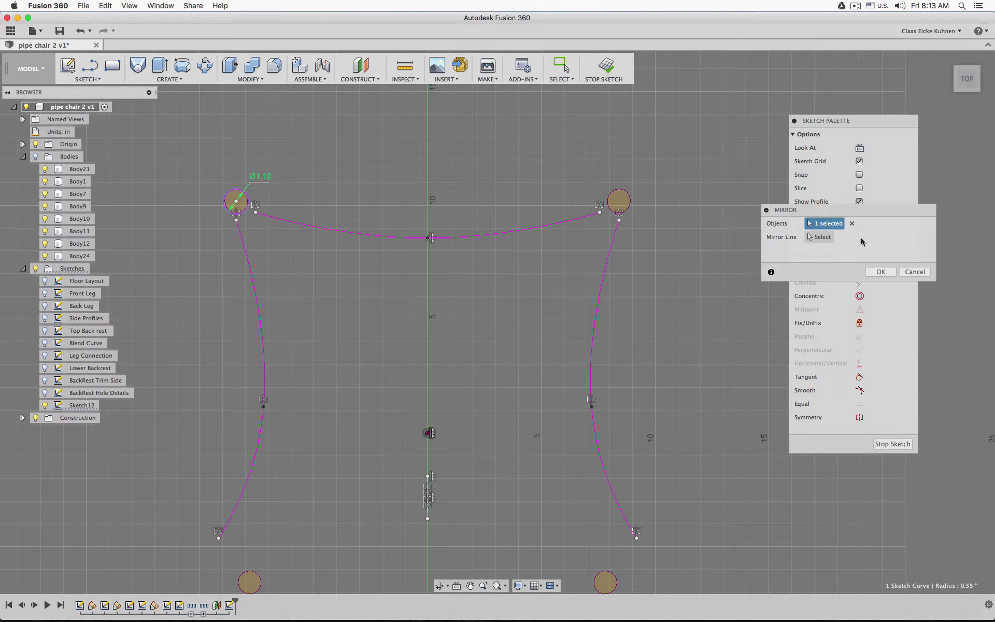
pyautogui.click(820, 237)
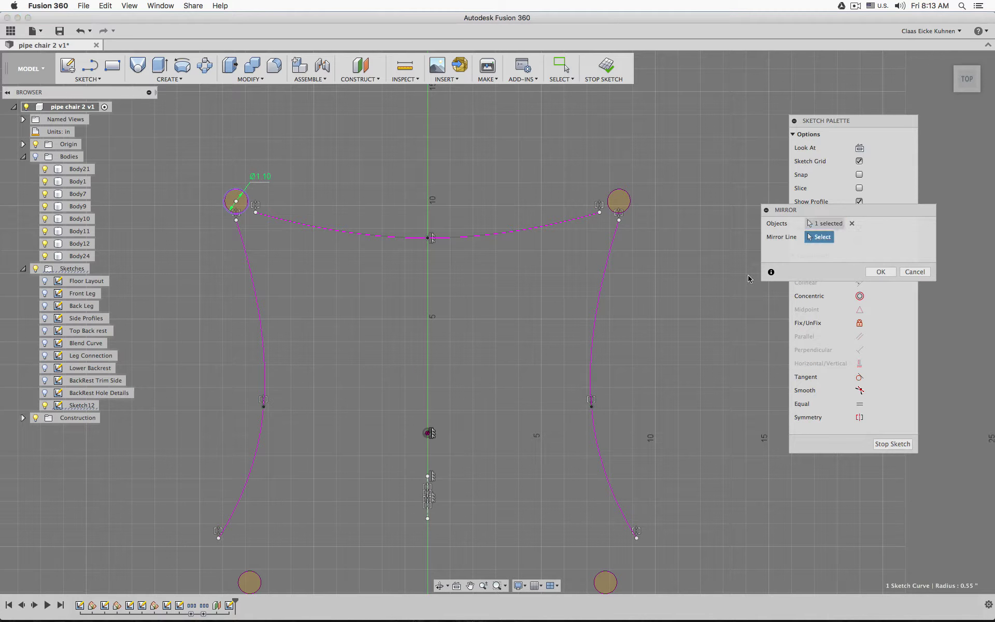
pyautogui.click(429, 513)
pyautogui.click(881, 271)
# - Move both spline ends into the left back leg's clearance circle: side end near X -8.77, Y 9.91, rear end near X -7.99, Y 10.33
pyautogui.scroll(10, 661, 194)
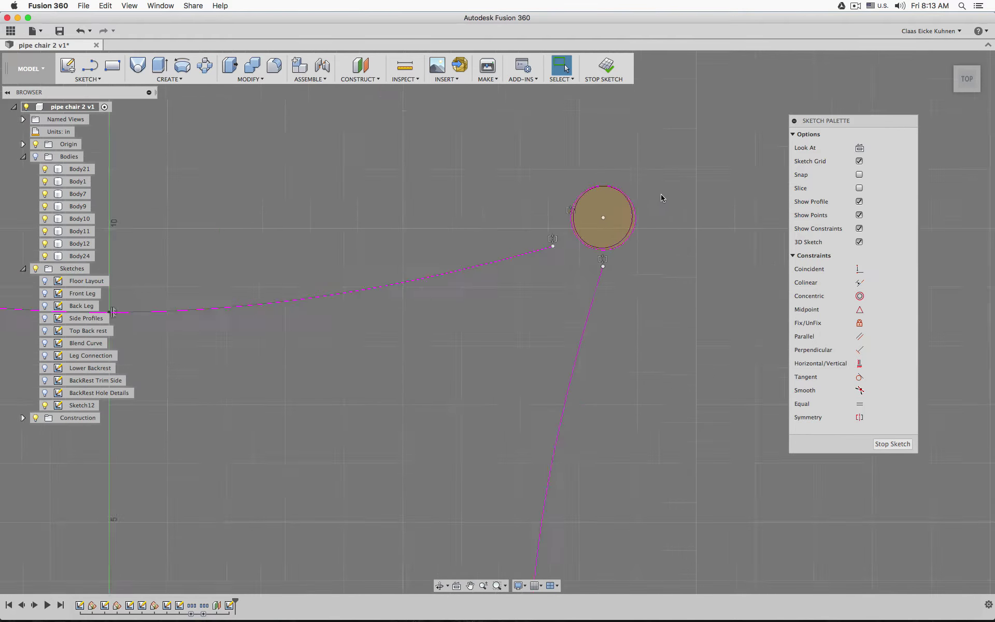
pyautogui.scroll(-10, 652, 191)
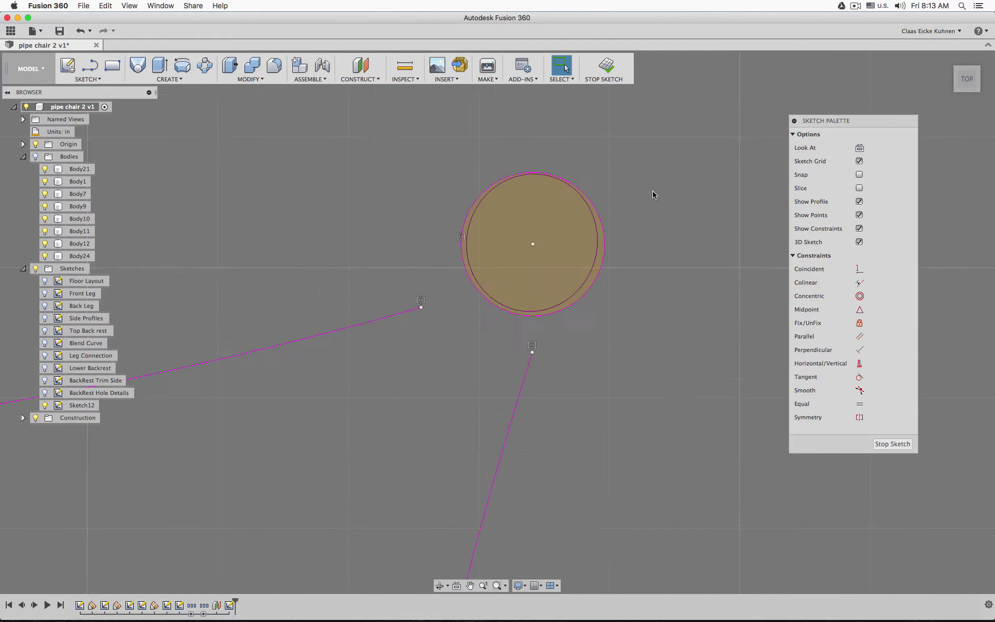
pyautogui.moveTo(657, 192); pyautogui.dragTo(607, 184, button='middle')
pyautogui.scroll(10, 508, 207)
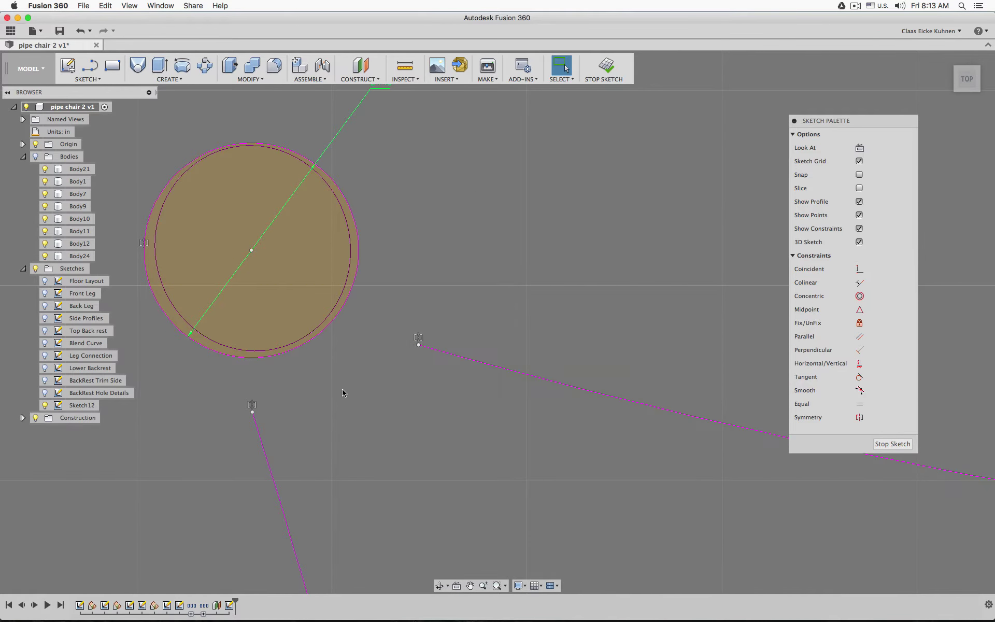
pyautogui.moveTo(254, 413)
pyautogui.mouseDown()
pyautogui.moveTo(225, 399)
pyautogui.moveTo(184, 305)
pyautogui.mouseUp()
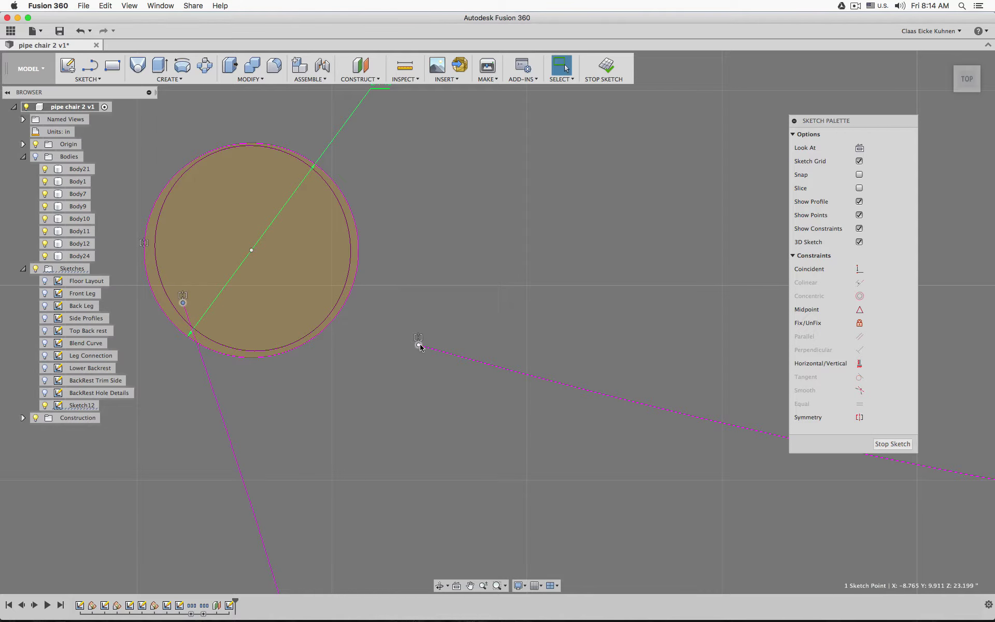
pyautogui.moveTo(419, 344); pyautogui.dragTo(333, 225)
pyautogui.press('Escape')
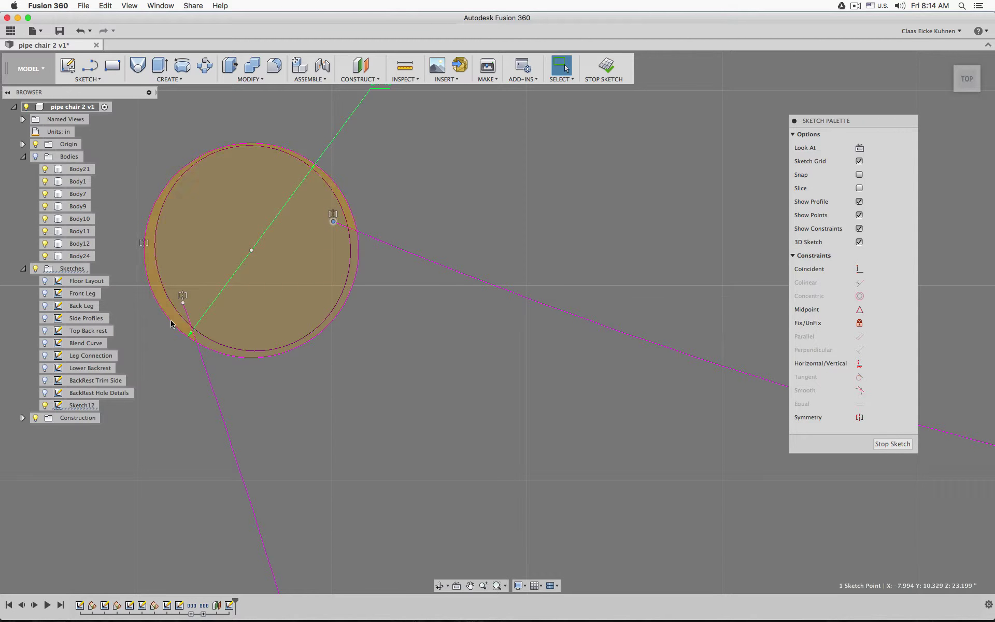
# - Bring the side and front spline ends closer to the left front leg, placing the front end at about X -7.55, Y -7.58
pyautogui.scroll(-10, 404, 392)
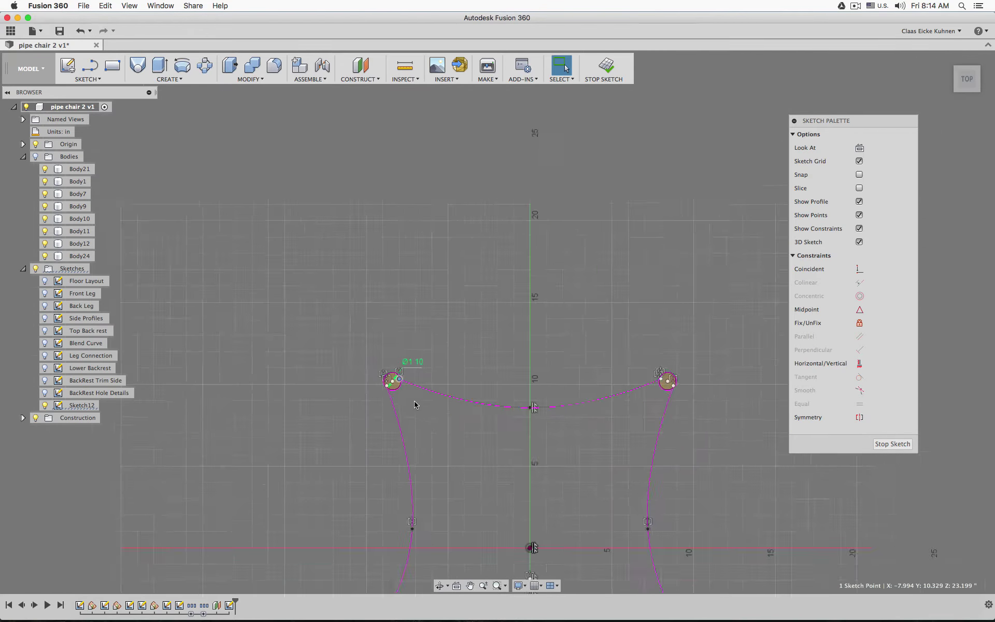
pyautogui.scroll(1, 415, 401)
pyautogui.moveTo(610, 400); pyautogui.dragTo(481, 383, button='middle')
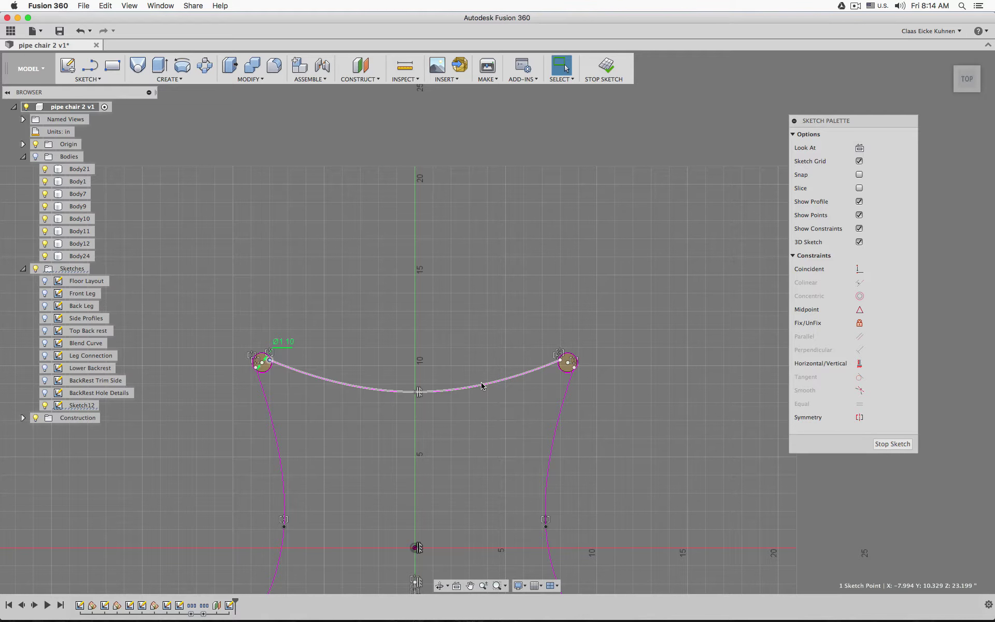
pyautogui.moveTo(481, 386); pyautogui.dragTo(505, 214, button='middle')
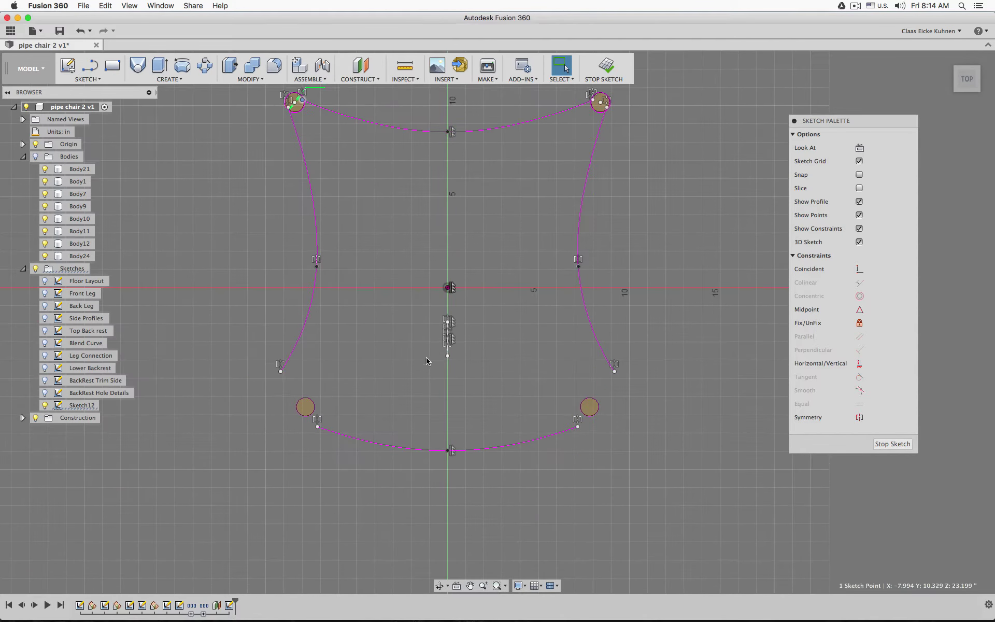
pyautogui.scroll(5, 347, 377)
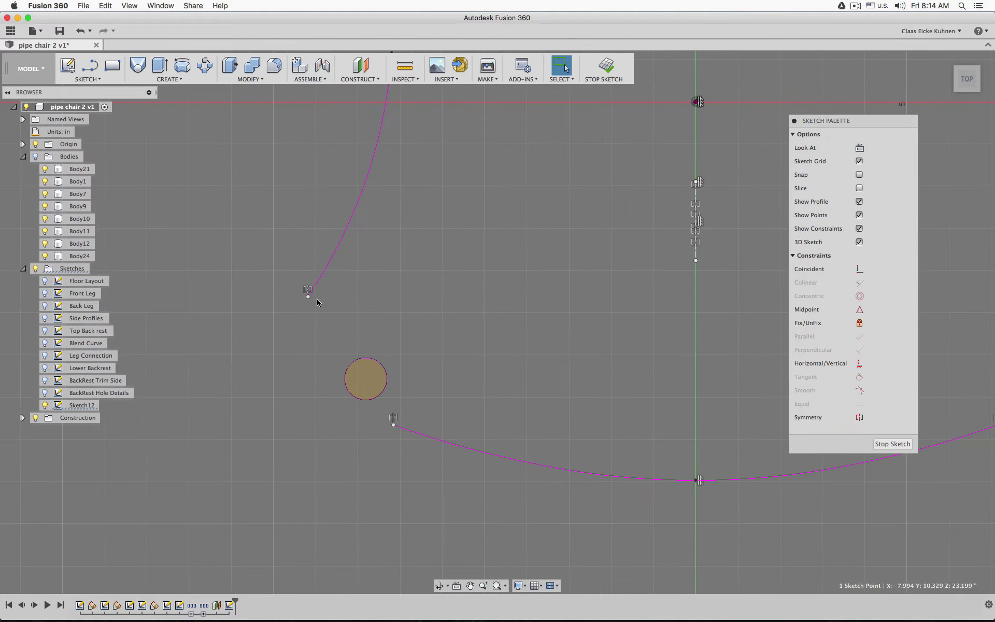
pyautogui.moveTo(309, 297); pyautogui.dragTo(329, 329)
pyautogui.scroll(-2, 395, 426)
pyautogui.moveTo(392, 428); pyautogui.dragTo(380, 426)
pyautogui.scroll(6, 398, 408)
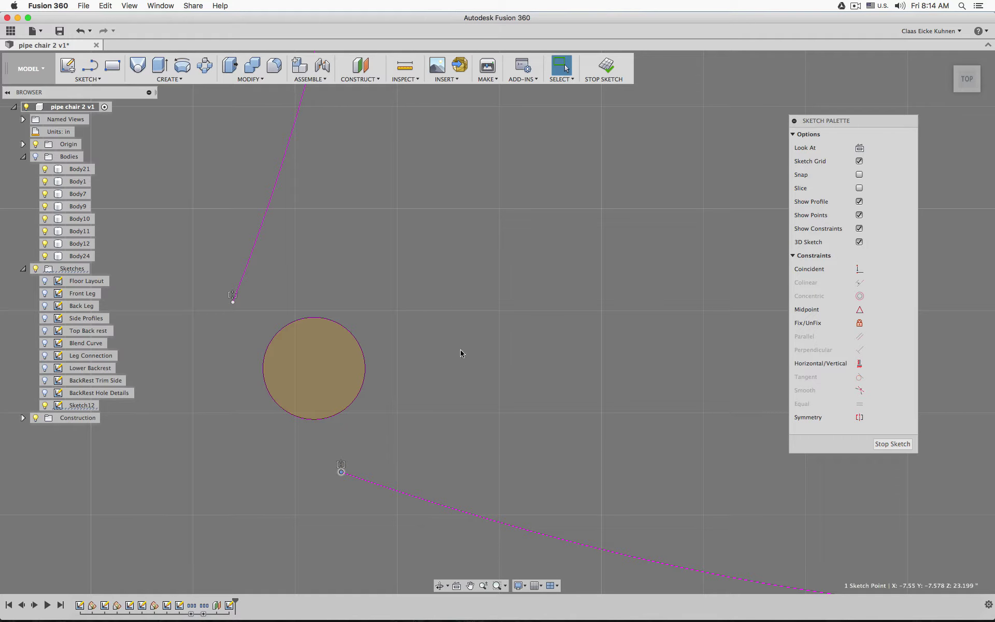
# - Draw a two-point spline joining the side and front spline ends at the left front leg
pyautogui.click(487, 338)
pyautogui.press('s')
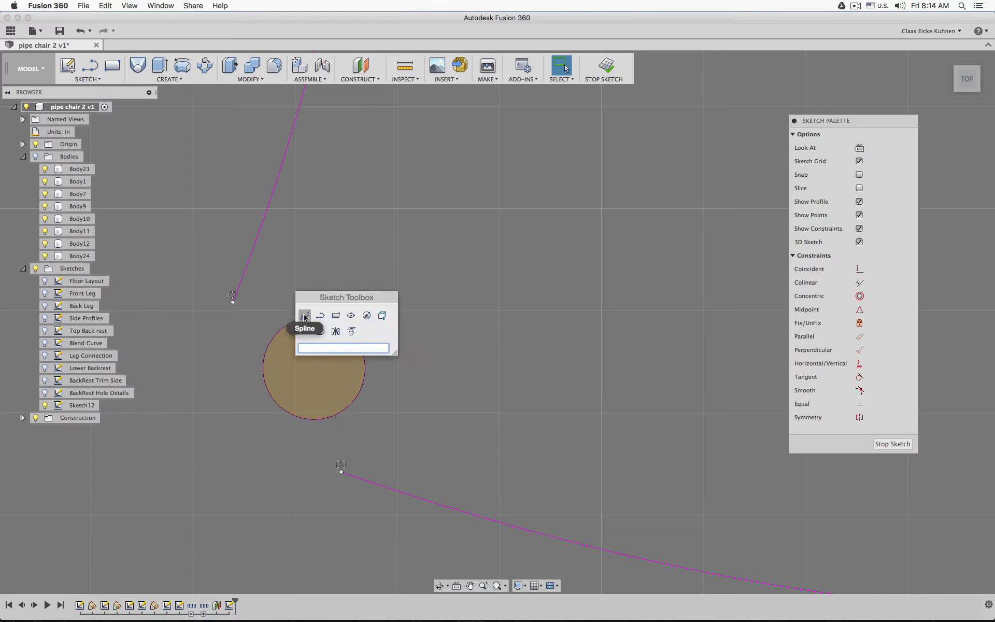
pyautogui.click(304, 316)
pyautogui.click(232, 303)
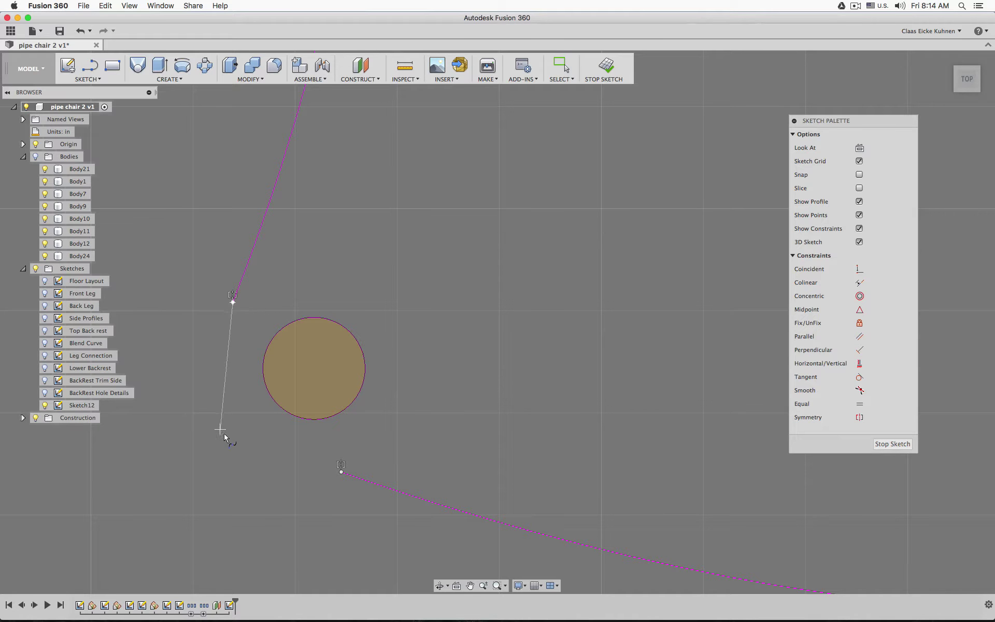
pyautogui.click(341, 472)
pyautogui.click(322, 475)
# - Make the new corner spline tangent to both the side spline and the front spline
pyautogui.click(860, 377)
pyautogui.click(251, 332)
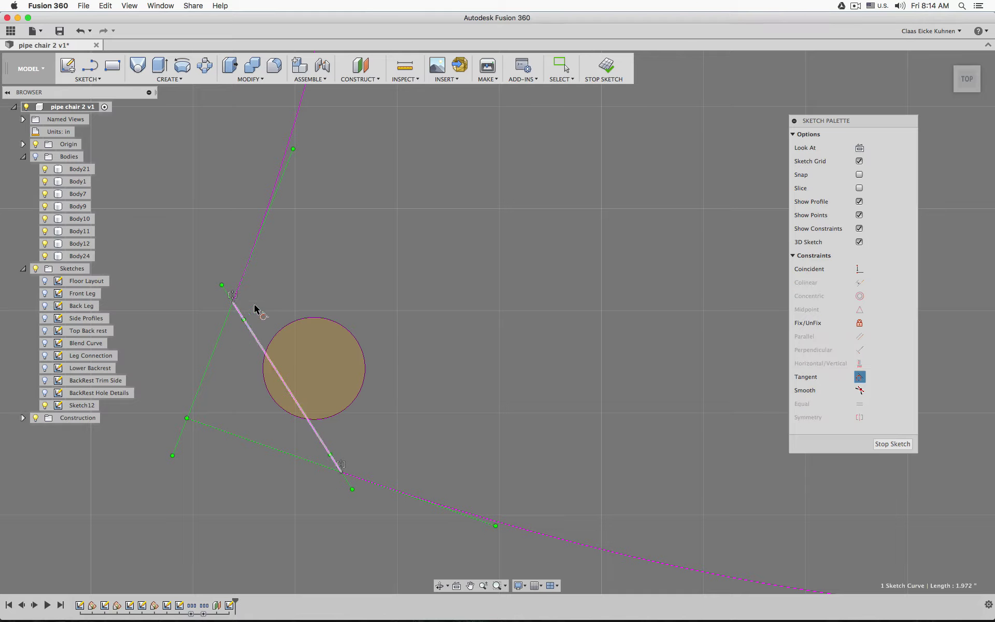
pyautogui.click(245, 269)
pyautogui.click(302, 444)
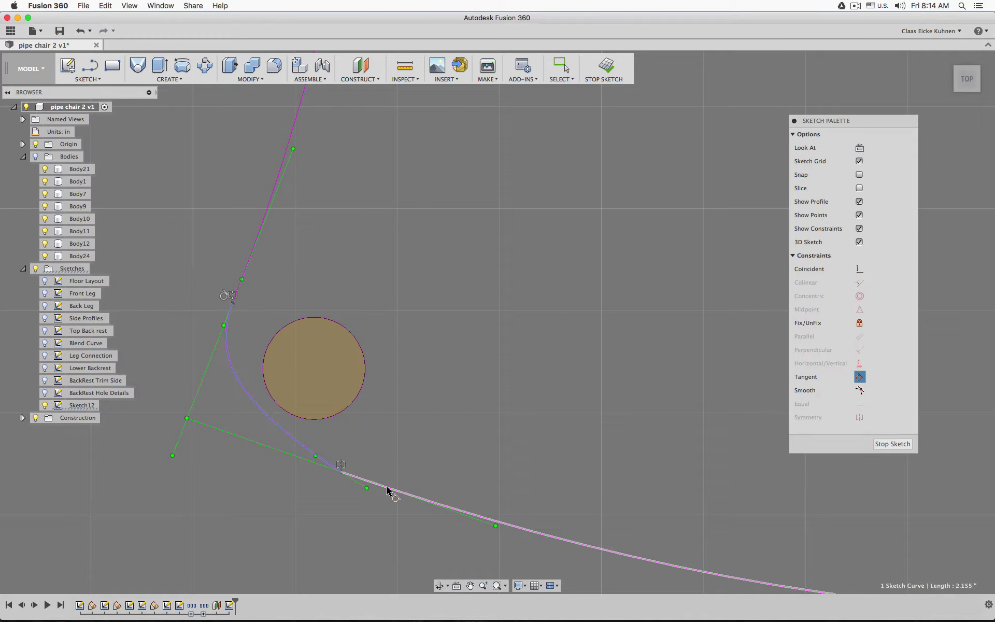
pyautogui.click(389, 489)
pyautogui.press('Escape')
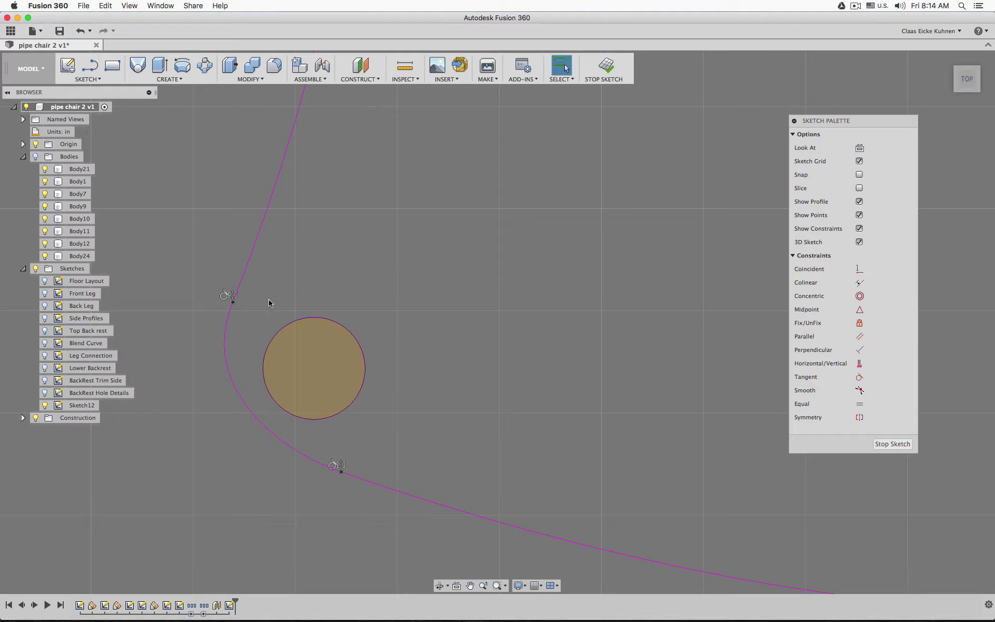
# - Tighten the corner spline around the left front leg, moving its joints to about X -8.47, Y -6.25 and X -7.71, Y -7.41
pyautogui.moveTo(233, 305); pyautogui.dragTo(248, 336)
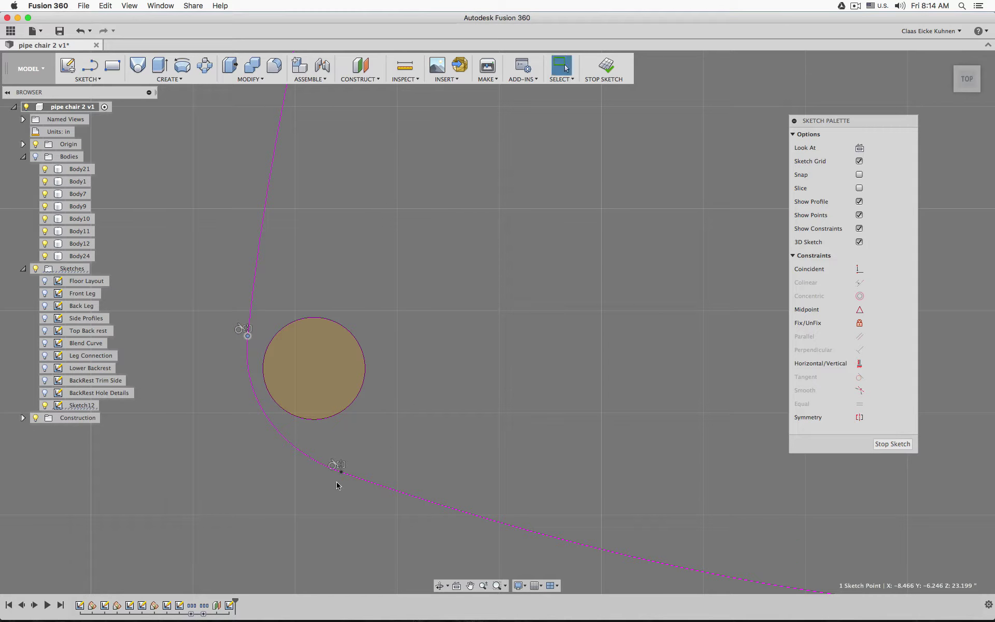
pyautogui.moveTo(340, 473); pyautogui.dragTo(324, 454)
pyautogui.scroll(-8, 444, 405)
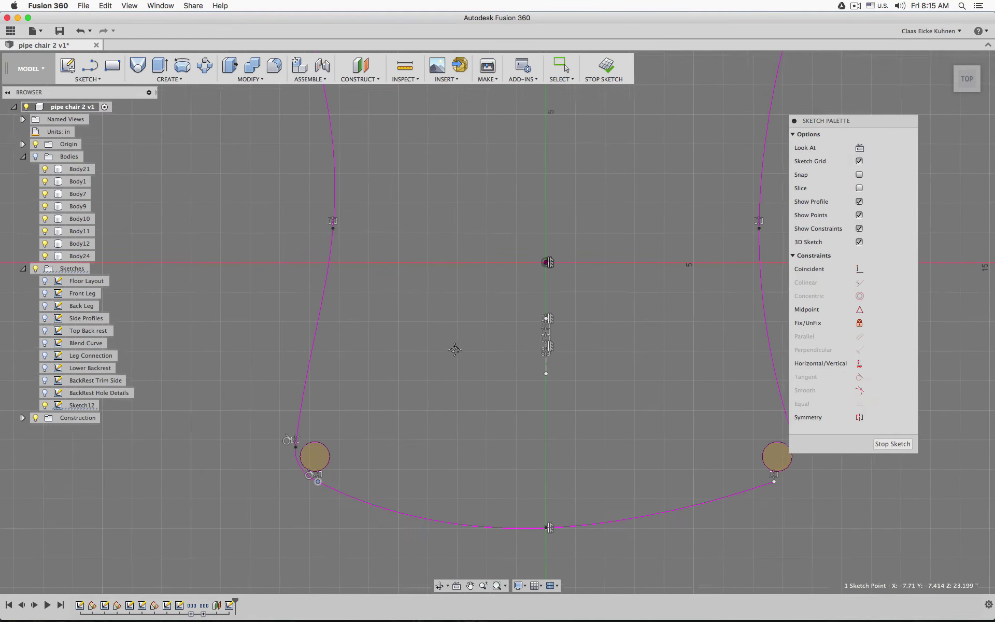
pyautogui.moveTo(544, 424)
pyautogui.mouseDown(button='middle')
pyautogui.moveTo(501, 434)
pyautogui.moveTo(497, 554)
pyautogui.moveTo(492, 468)
pyautogui.mouseUp(button='middle')
pyautogui.moveTo(331, 306); pyautogui.dragTo(349, 225, button='middle')
pyautogui.click(269, 351)
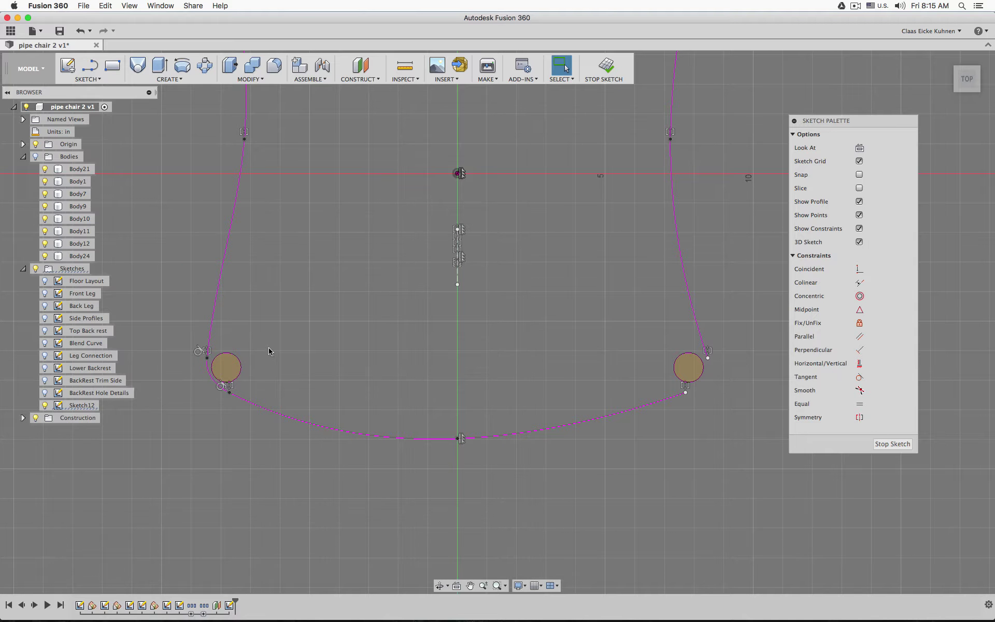
# - Shift the corner spline's joint with the front spline to about X -7.82, Y -7.31
pyautogui.scroll(3, 191, 358)
pyautogui.click(226, 388)
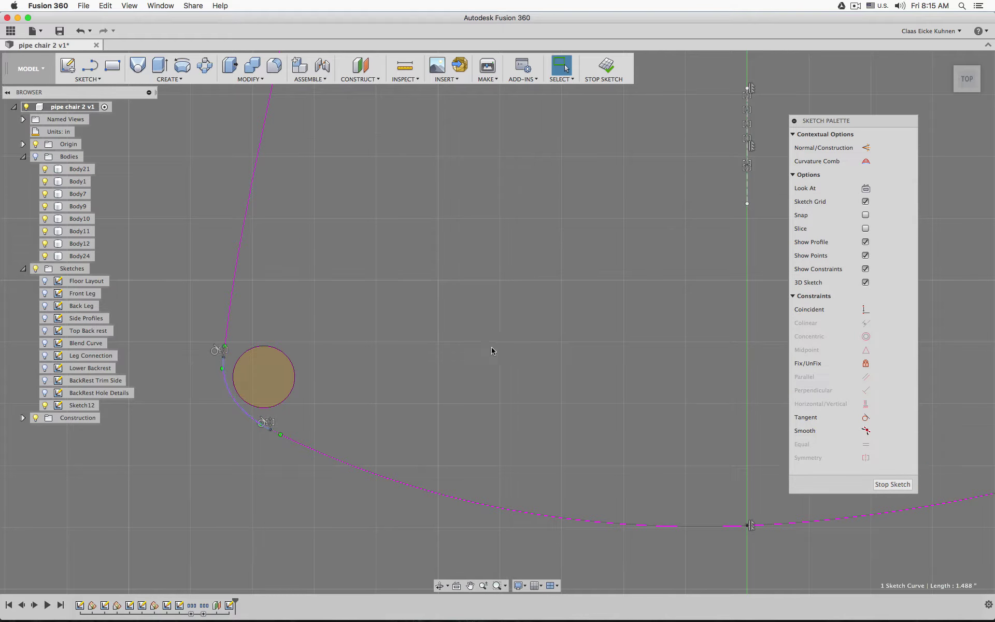
pyautogui.scroll(-3, 493, 349)
pyautogui.scroll(4, 349, 342)
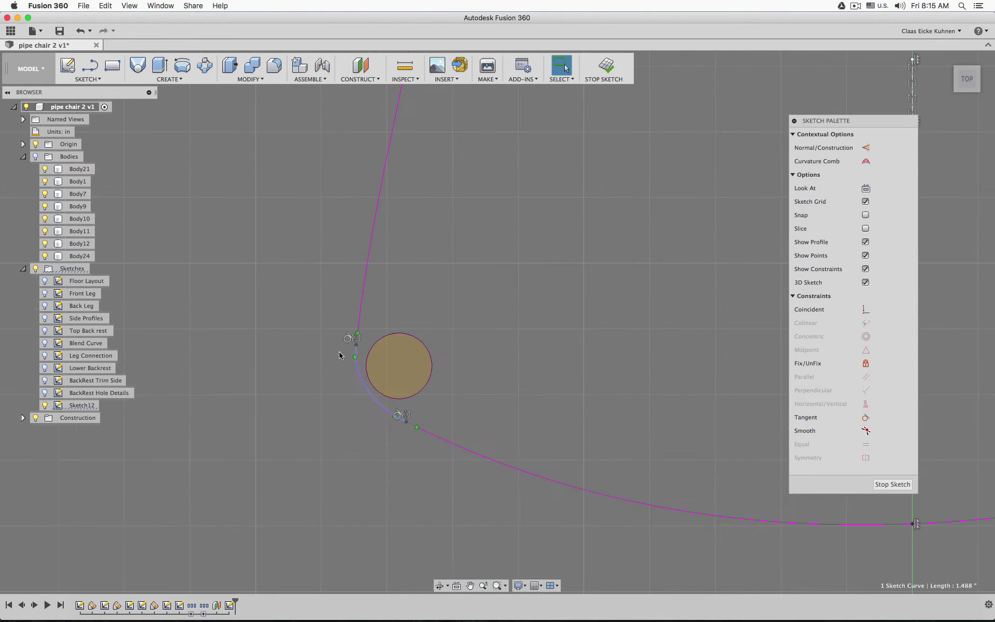
pyautogui.click(405, 423)
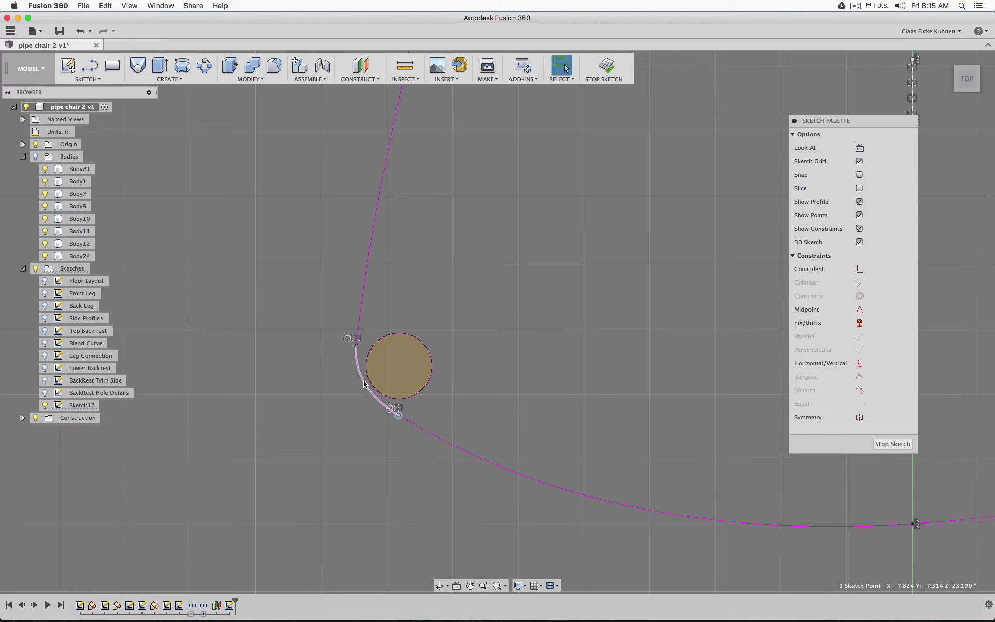
# - Draw a two-point spline joining the side and front spline ends around the right front leg
pyautogui.moveTo(545, 356); pyautogui.dragTo(3, 365, button='middle')
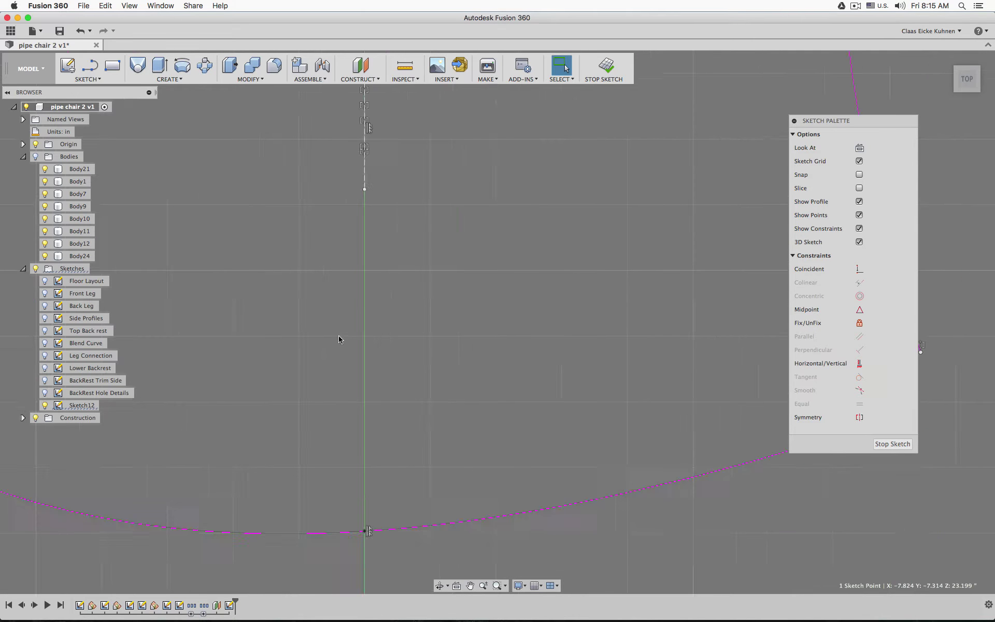
pyautogui.moveTo(704, 316); pyautogui.dragTo(415, 343, button='middle')
pyautogui.scroll(5, 669, 434)
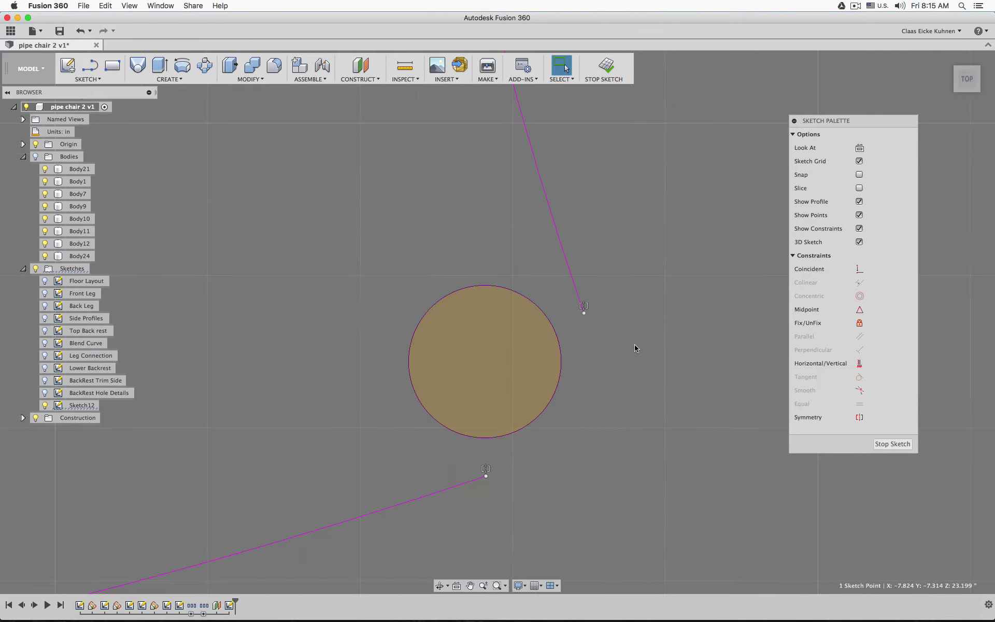
pyautogui.press('s')
pyautogui.click(648, 371)
pyautogui.click(584, 312)
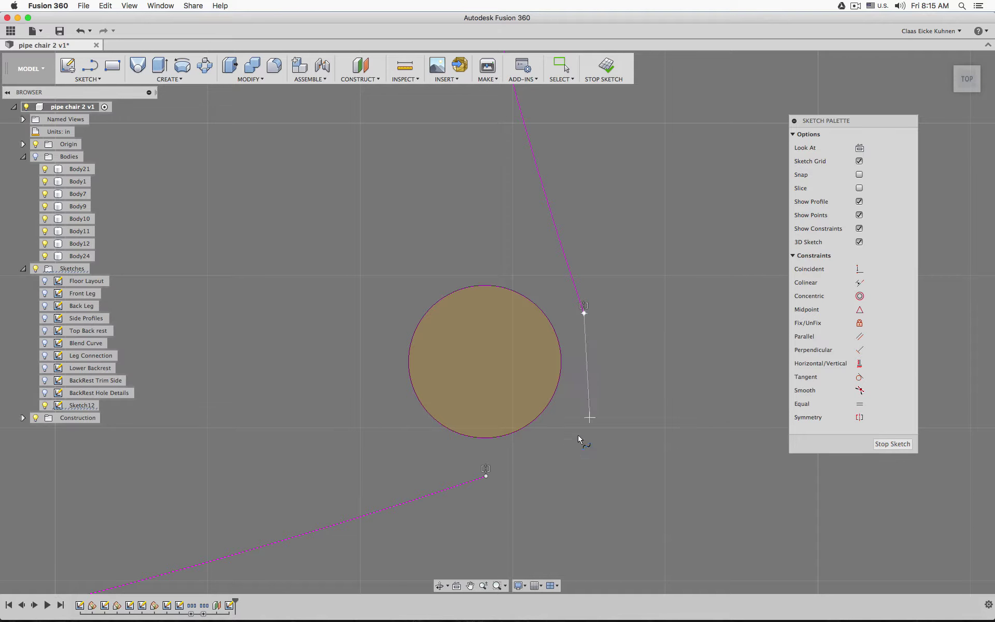
pyautogui.moveTo(485, 476)
pyautogui.mouseDown()
pyautogui.moveTo(509, 489)
pyautogui.moveTo(486, 472)
pyautogui.mouseUp()
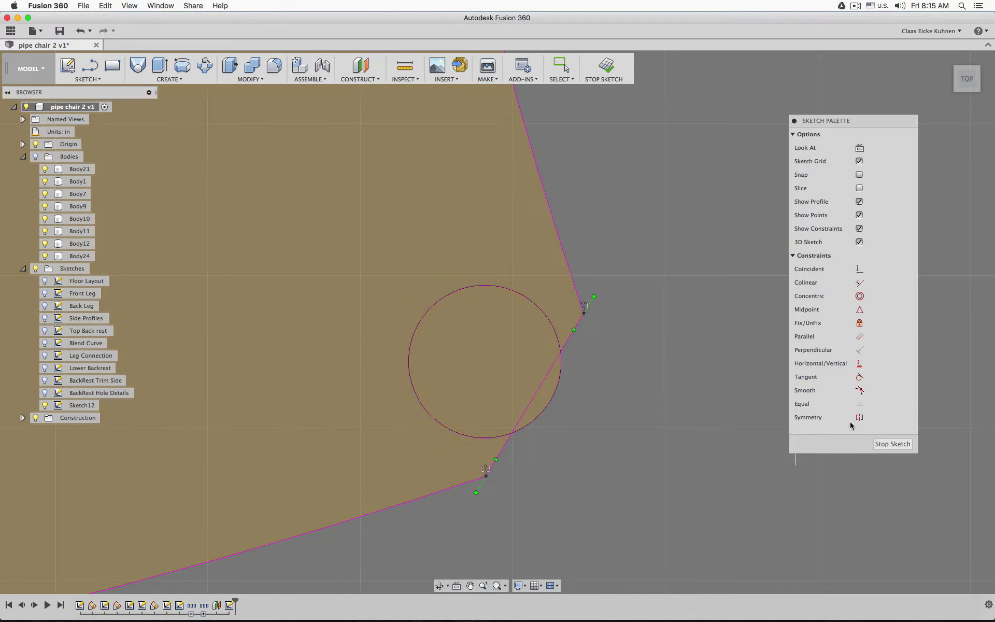
# - Make the right front corner spline tangent to both the side spline and the front spline
pyautogui.click(860, 377)
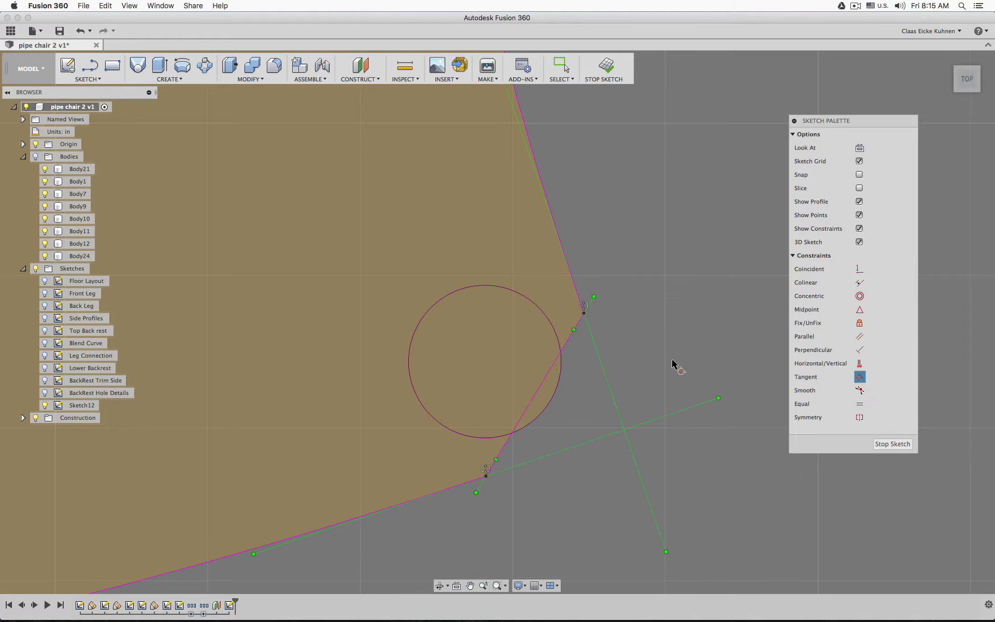
pyautogui.click(569, 340)
pyautogui.click(576, 284)
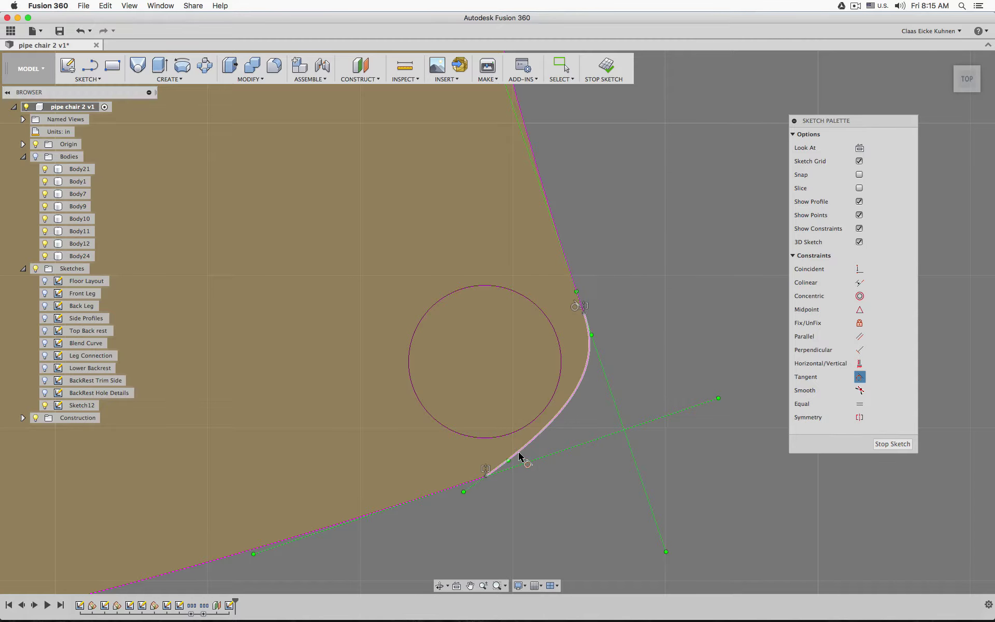
pyautogui.click(457, 492)
pyautogui.scroll(-5, 526, 504)
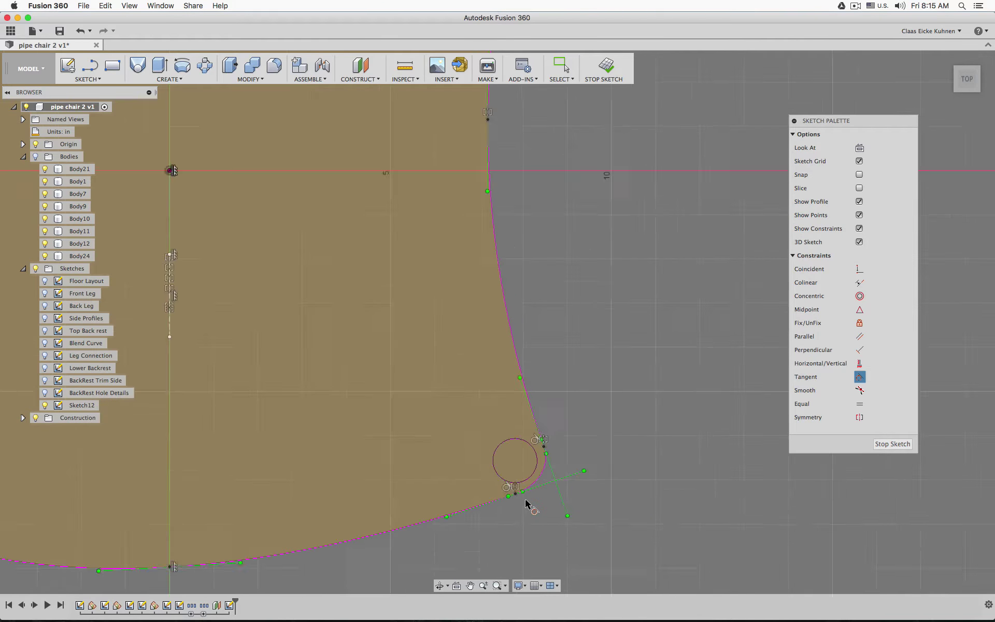
pyautogui.scroll(-5, 526, 504)
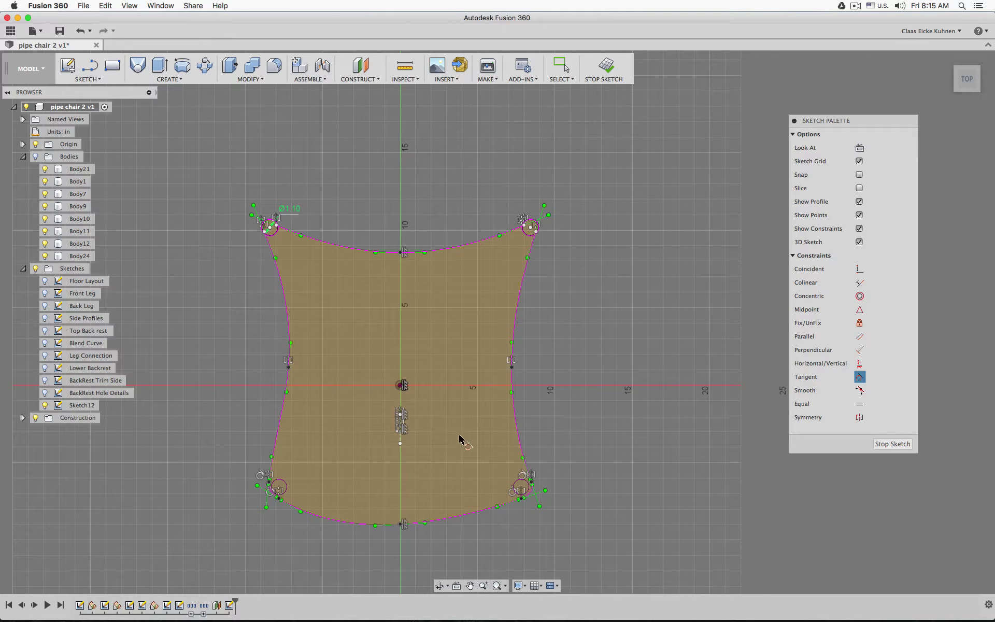
# - Move the back spline's midpoint up the centreline to about Y 8.96
pyautogui.scroll(3, 394, 304)
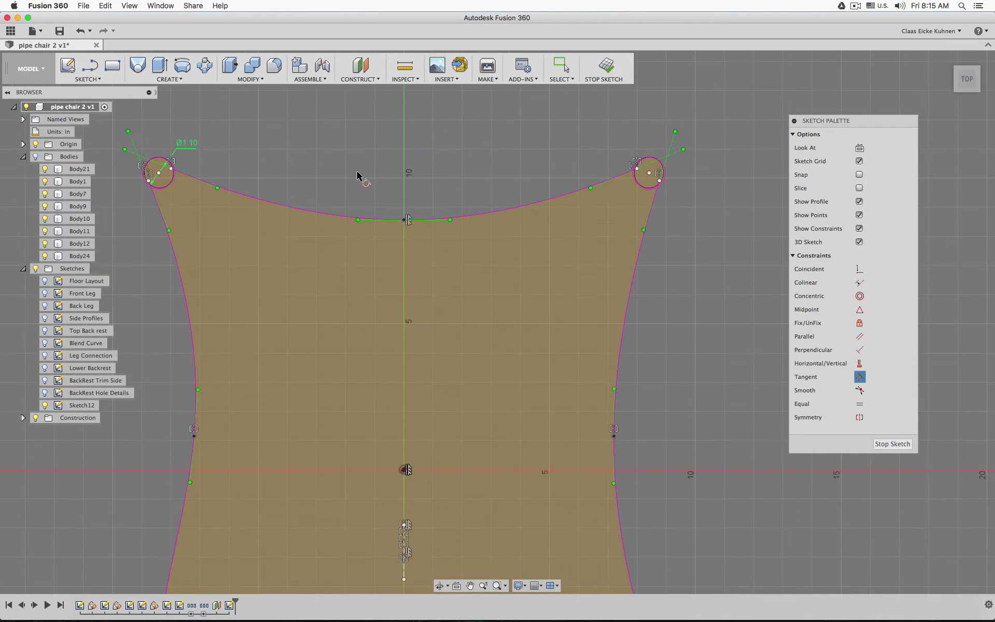
pyautogui.scroll(3, 363, 179)
pyautogui.click(431, 243)
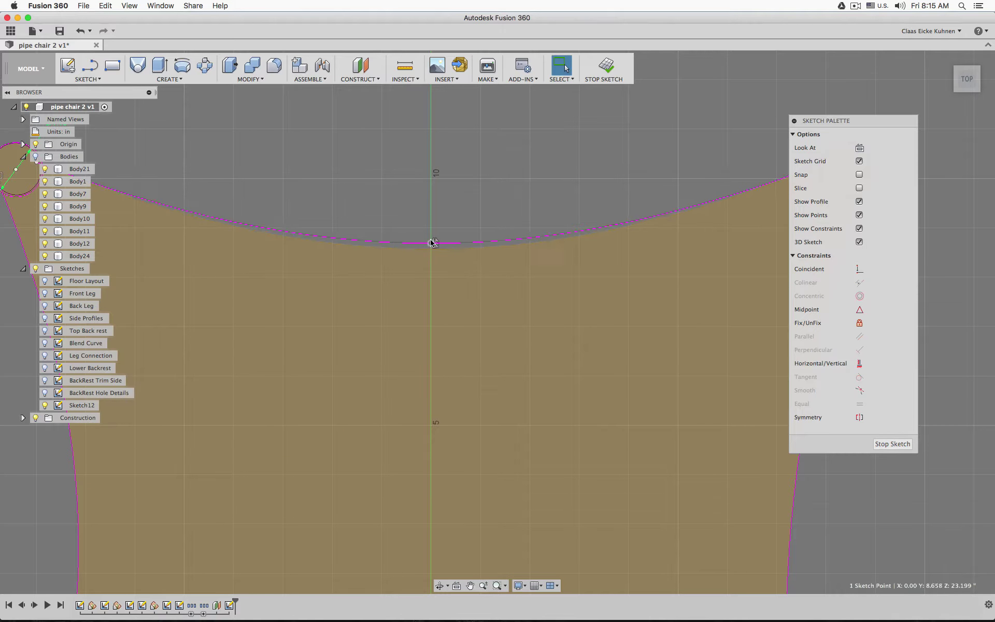
pyautogui.moveTo(431, 243); pyautogui.dragTo(432, 228)
pyautogui.scroll(-5, 424, 308)
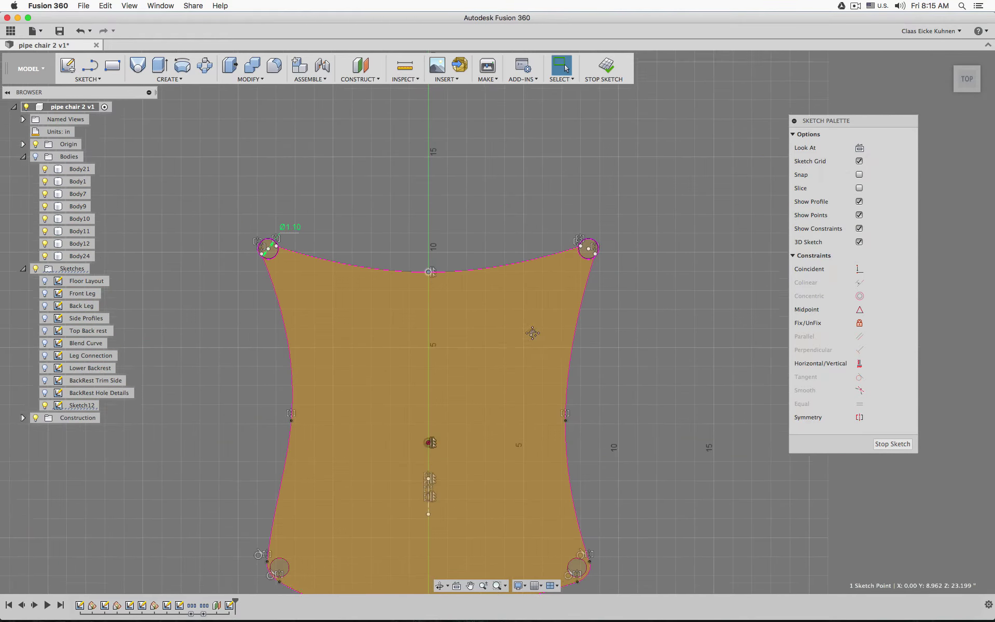
# - Move the right side spline's middle point outward to about X 7.69, Y 1.24
pyautogui.scroll(3, 552, 326)
pyautogui.click(550, 325)
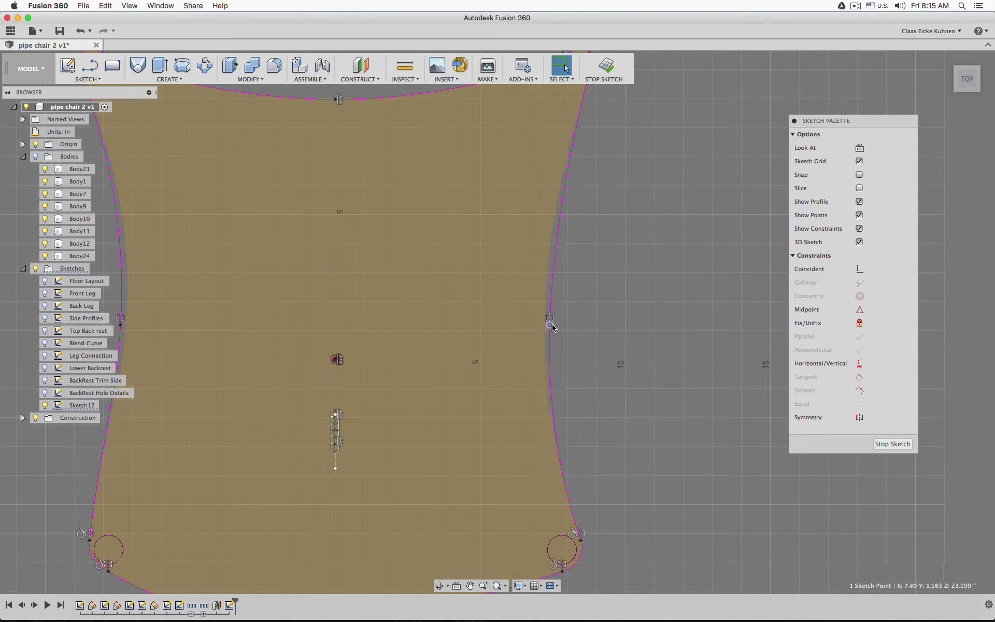
pyautogui.moveTo(552, 327); pyautogui.dragTo(558, 324)
# - Constrain the front spline's tangent handle at the centreline to horizontal
pyautogui.moveTo(417, 290)
pyautogui.mouseDown(button='middle')
pyautogui.moveTo(468, 288)
pyautogui.moveTo(565, 220)
pyautogui.mouseUp(button='middle')
pyautogui.scroll(4, 303, 390)
pyautogui.moveTo(306, 441); pyautogui.dragTo(288, 252, button='middle')
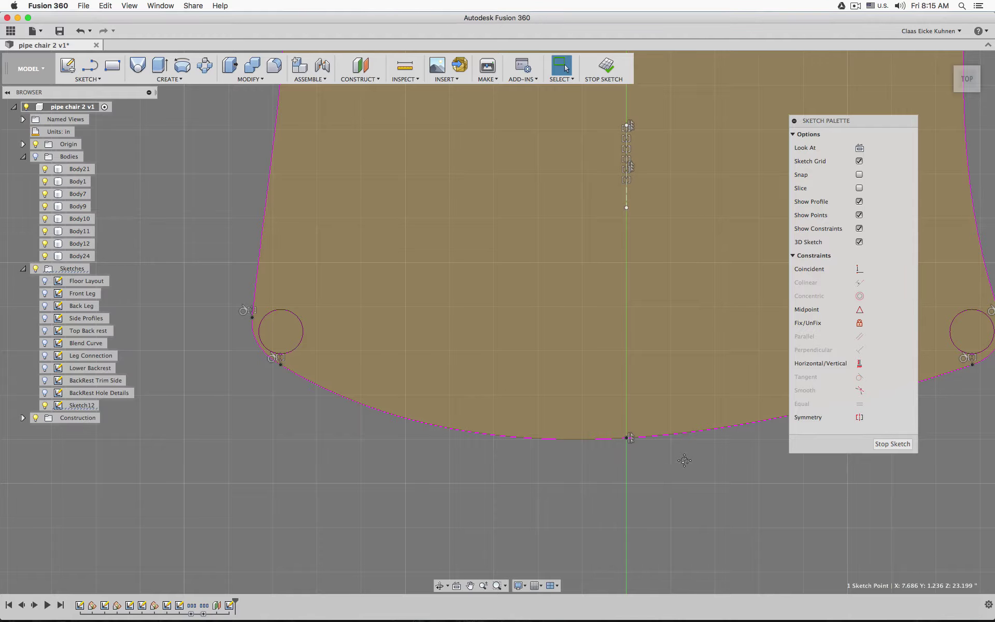
pyautogui.moveTo(684, 461); pyautogui.dragTo(516, 451, button='middle')
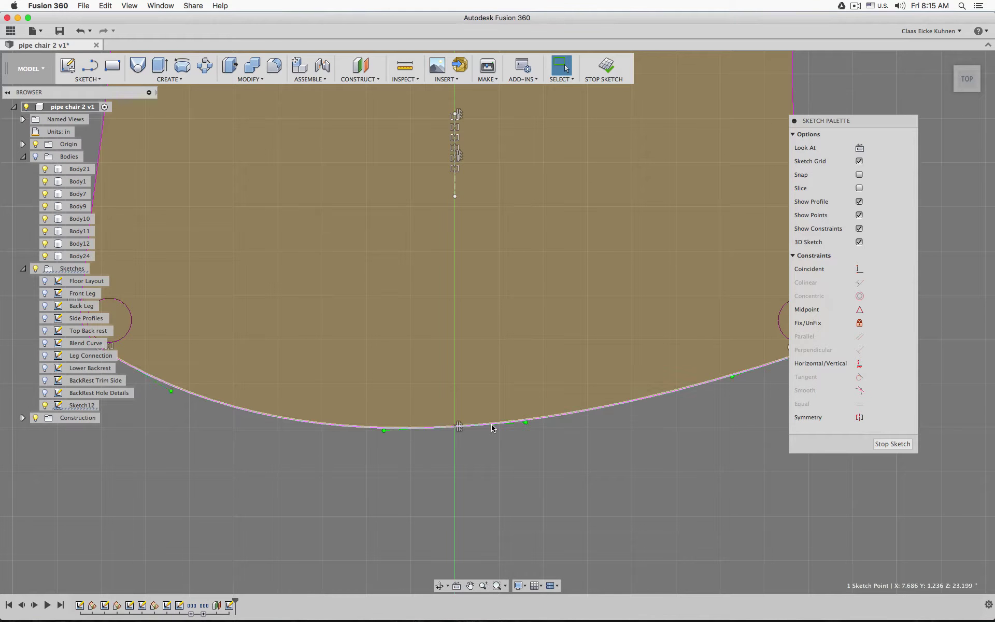
pyautogui.click(455, 426)
pyautogui.scroll(4, 405, 448)
pyautogui.click(387, 413)
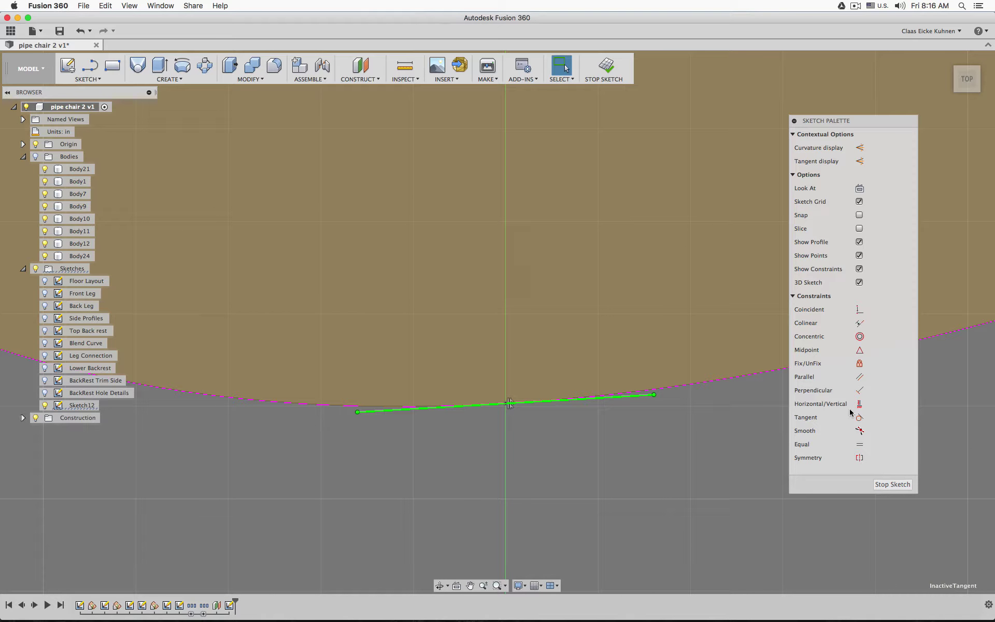
pyautogui.click(859, 404)
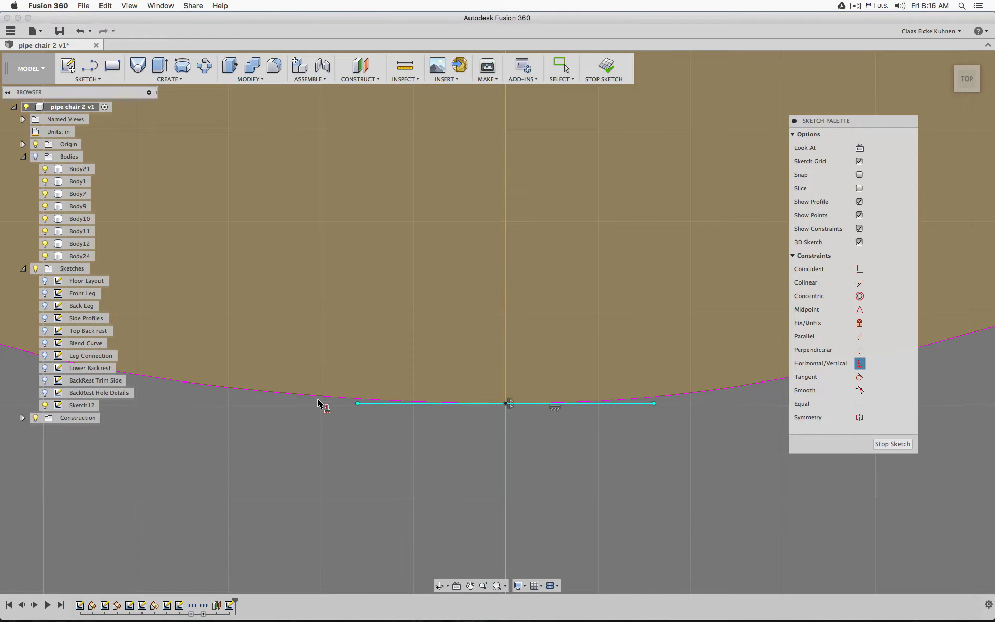
# - Constrain the tangent handles at the middle points of the side splines to vertical
pyautogui.scroll(-6, 487, 465)
pyautogui.moveTo(473, 258); pyautogui.dragTo(455, 366, button='middle')
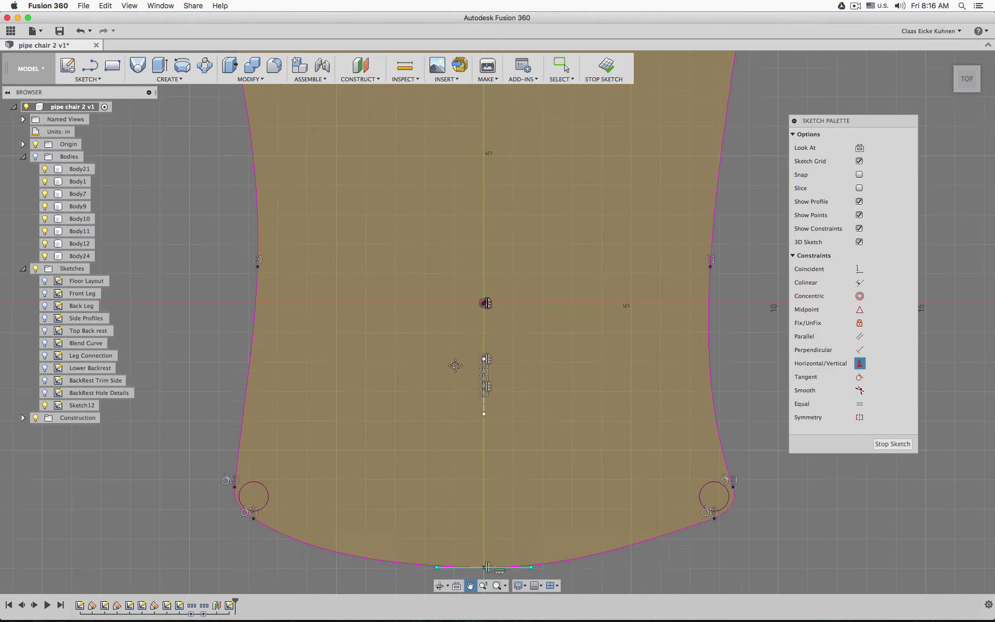
pyautogui.scroll(8, 318, 273)
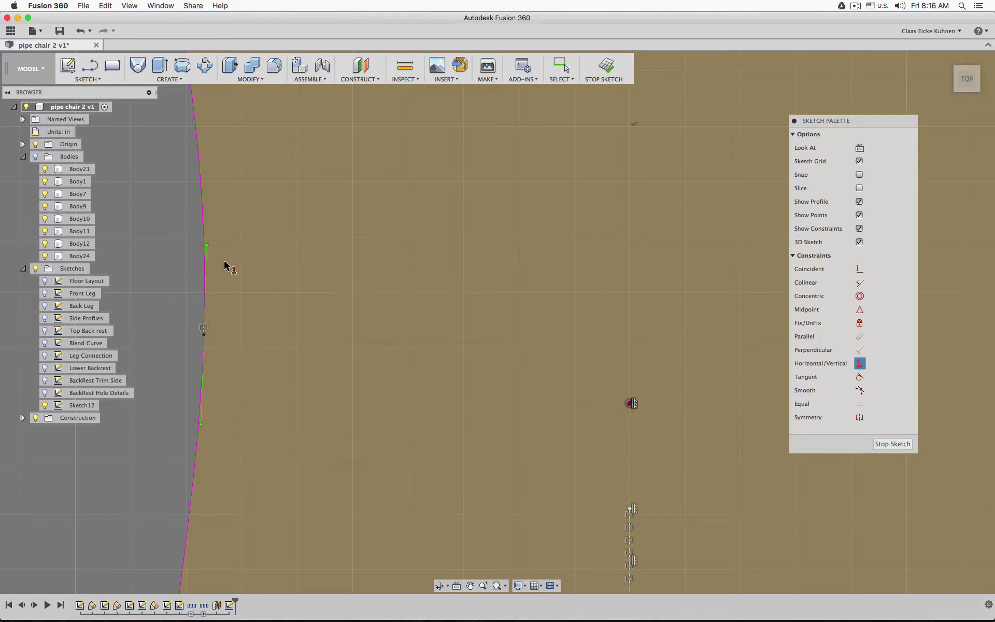
pyautogui.click(205, 254)
pyautogui.moveTo(609, 299); pyautogui.dragTo(196, 341, button='middle')
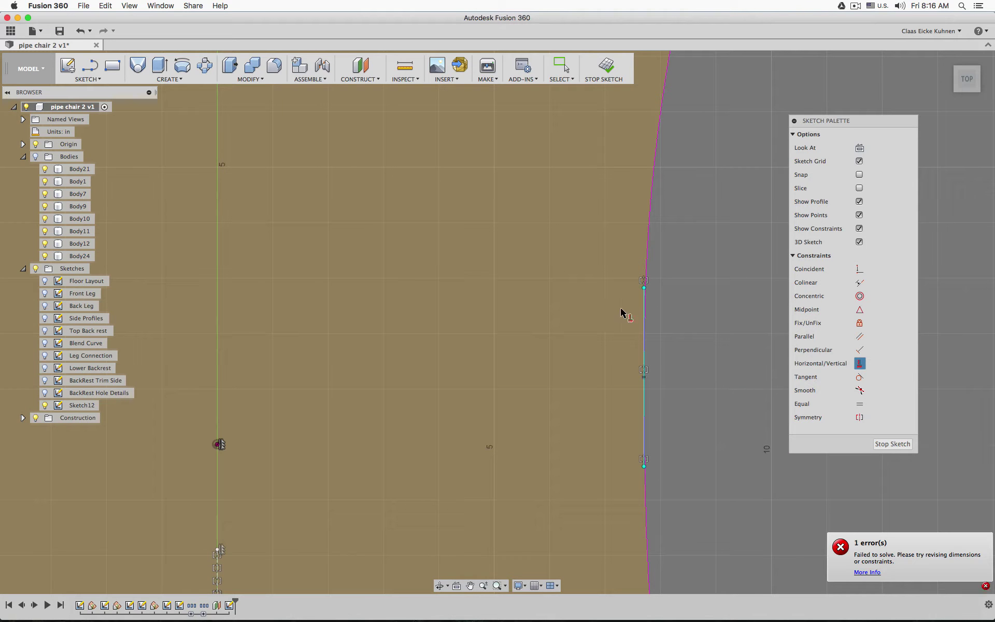
pyautogui.scroll(3, 662, 313)
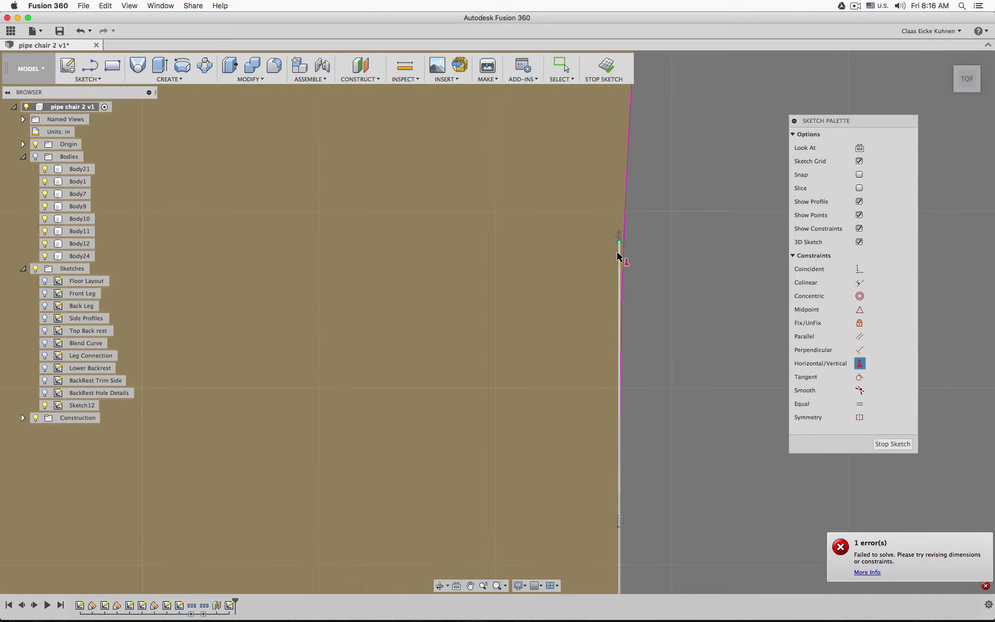
pyautogui.scroll(-3, 615, 402)
pyautogui.scroll(-3, 614, 403)
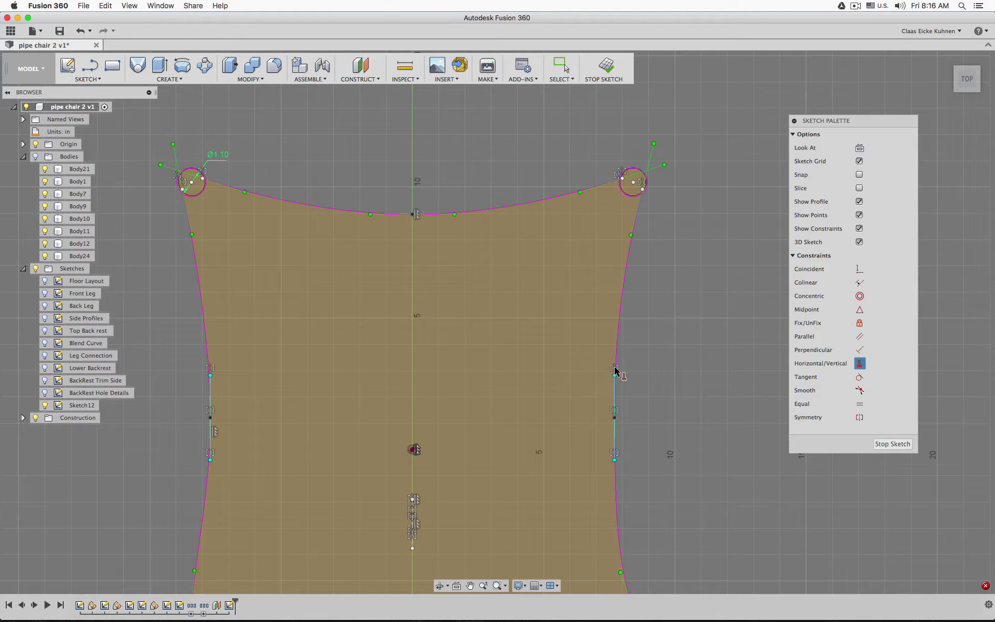
# - Constrain the back spline's tangent handle at the centreline to horizontal
pyautogui.click(394, 214)
pyautogui.scroll(10, 383, 197)
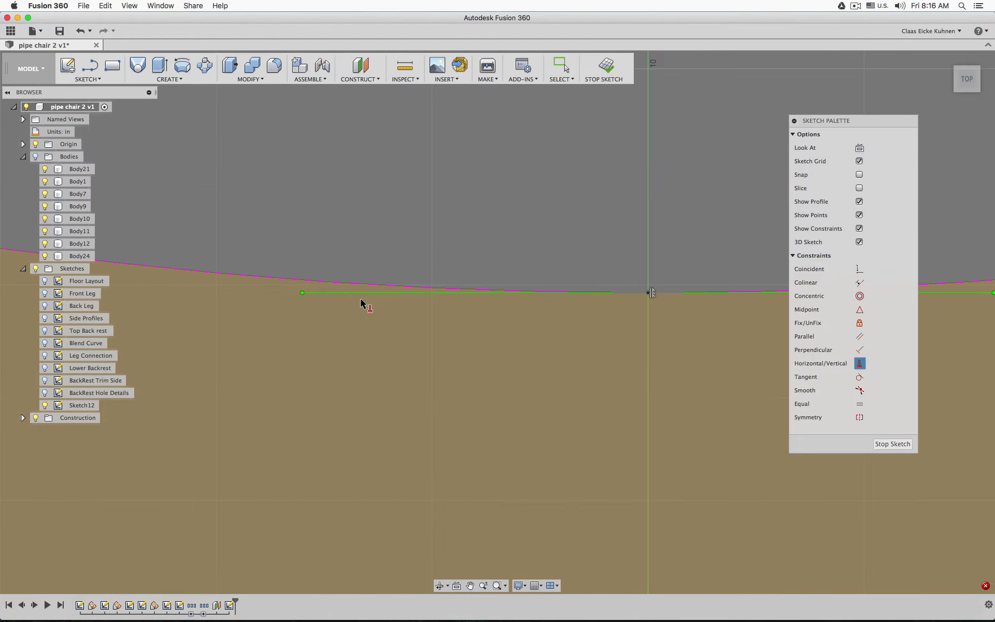
pyautogui.scroll(-8, 423, 366)
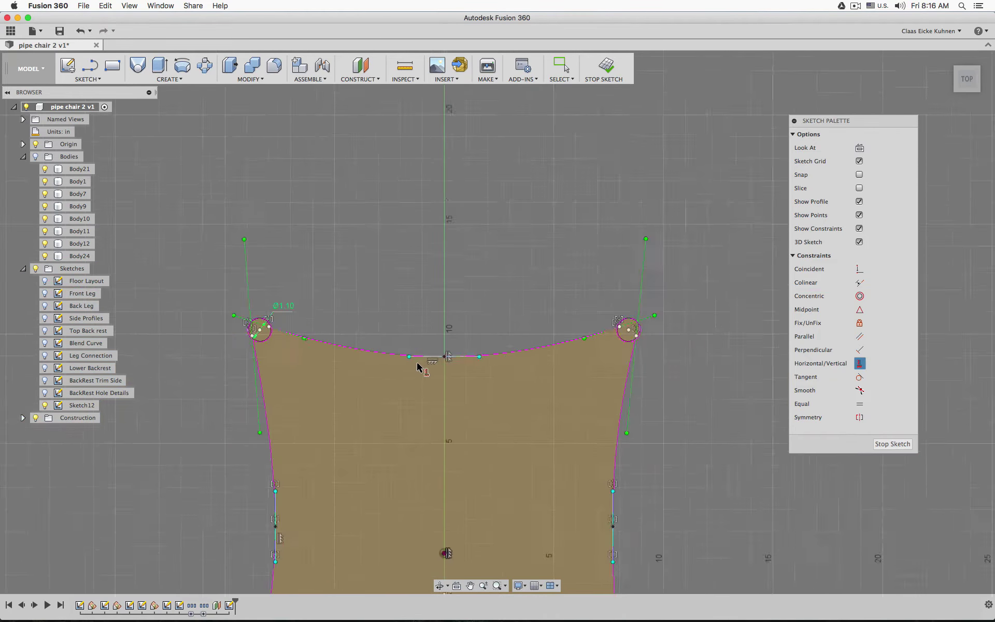
pyautogui.scroll(-3, 418, 367)
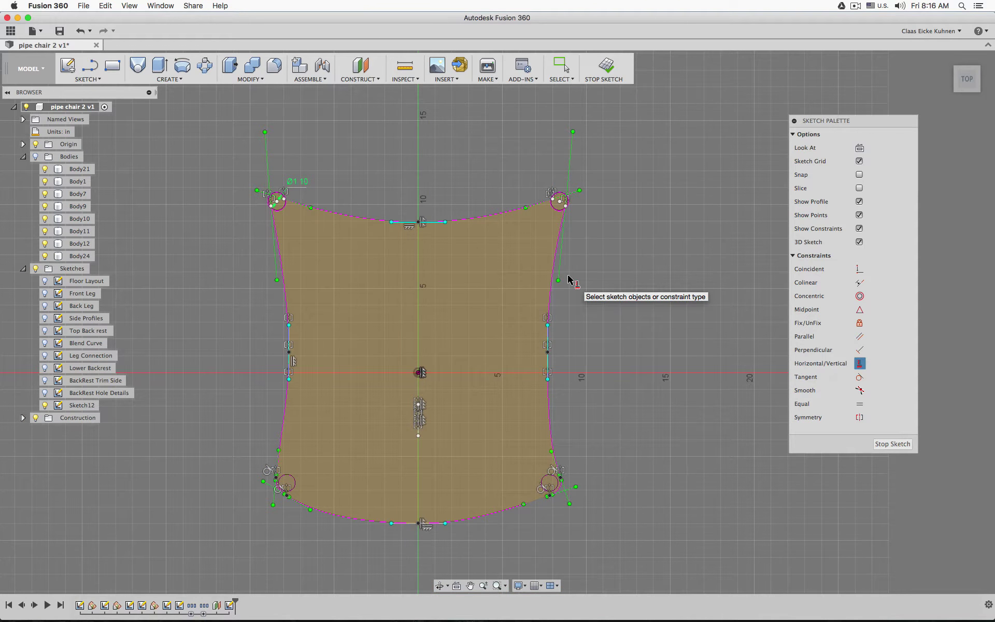
# - Finish the seat sketch and show the chair bodies again in a perspective view
pyautogui.click(610, 75)
pyautogui.keyDown('shift'); pyautogui.moveTo(581, 269); pyautogui.dragTo(394, 176, button='middle'); pyautogui.keyUp('shift')
pyautogui.click(35, 156)
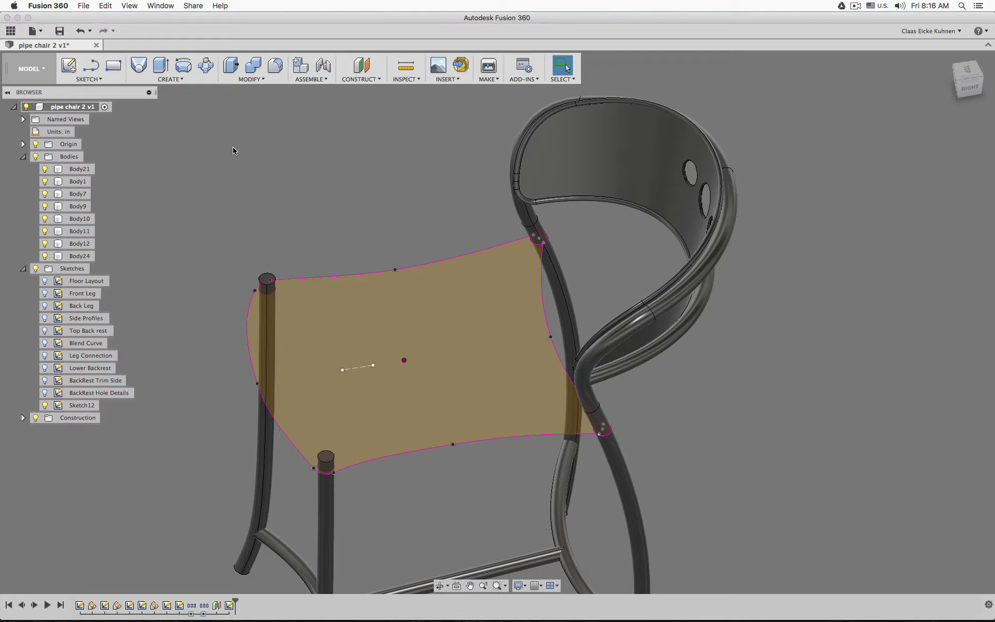
# - Set up an upward extrusion of the seat profile as a new body with a distance of about 1.112 in
pyautogui.click(160, 65)
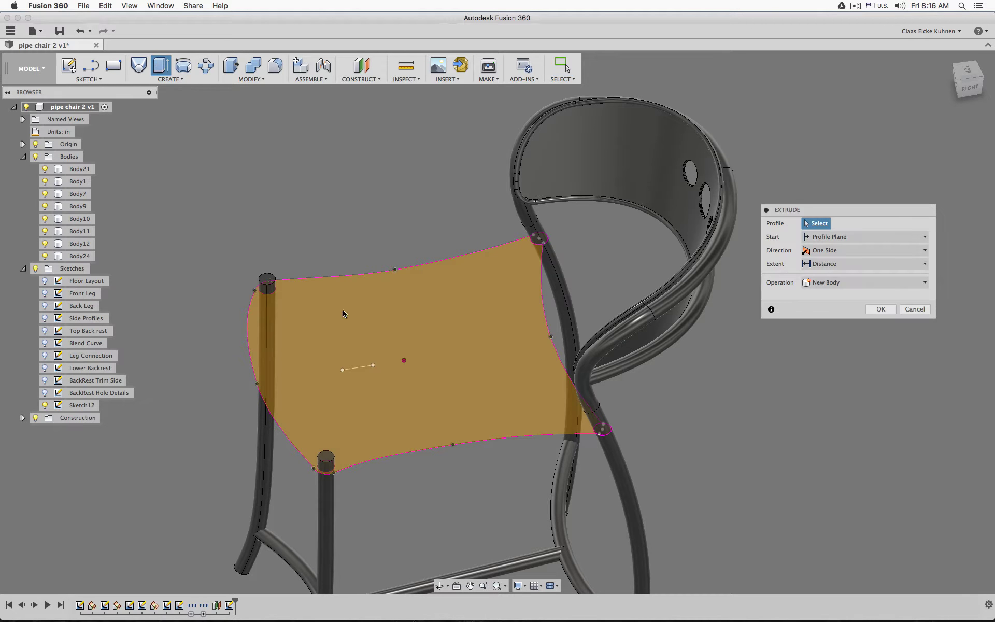
pyautogui.click(319, 358)
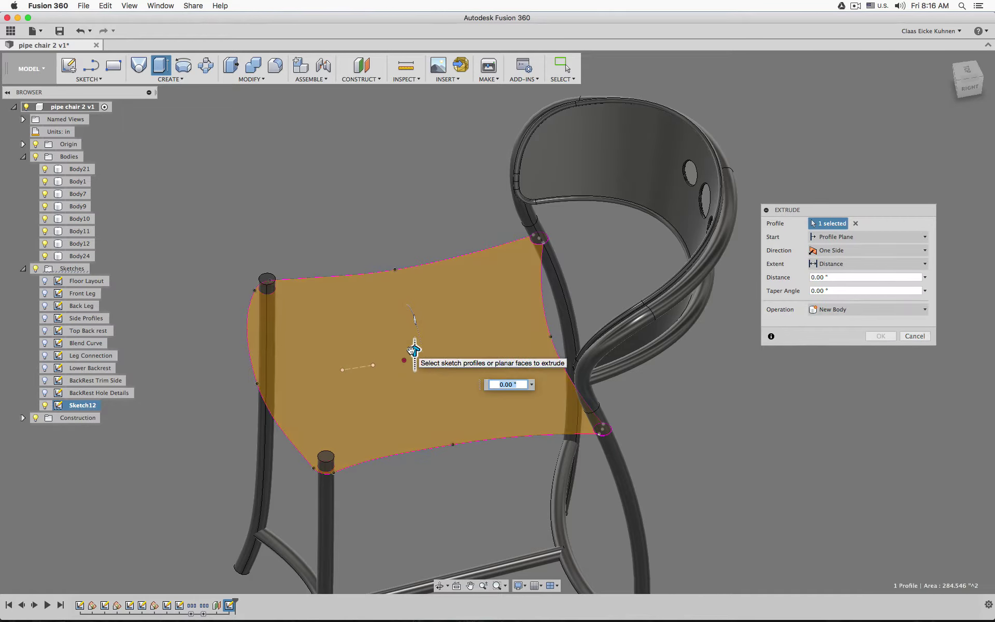
pyautogui.moveTo(412, 346); pyautogui.dragTo(411, 343)
pyautogui.click(884, 311)
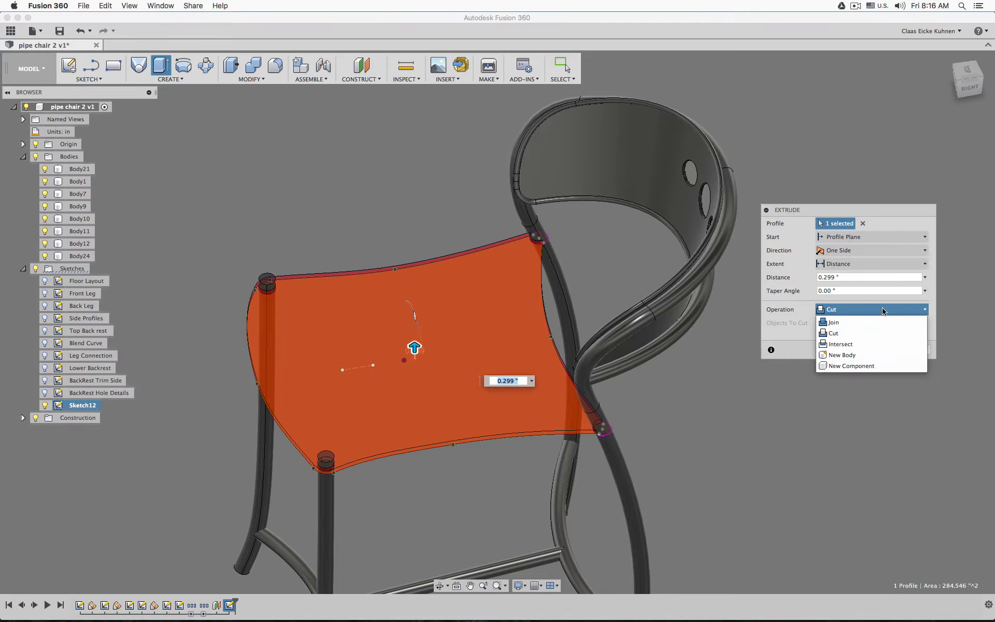
pyautogui.click(884, 354)
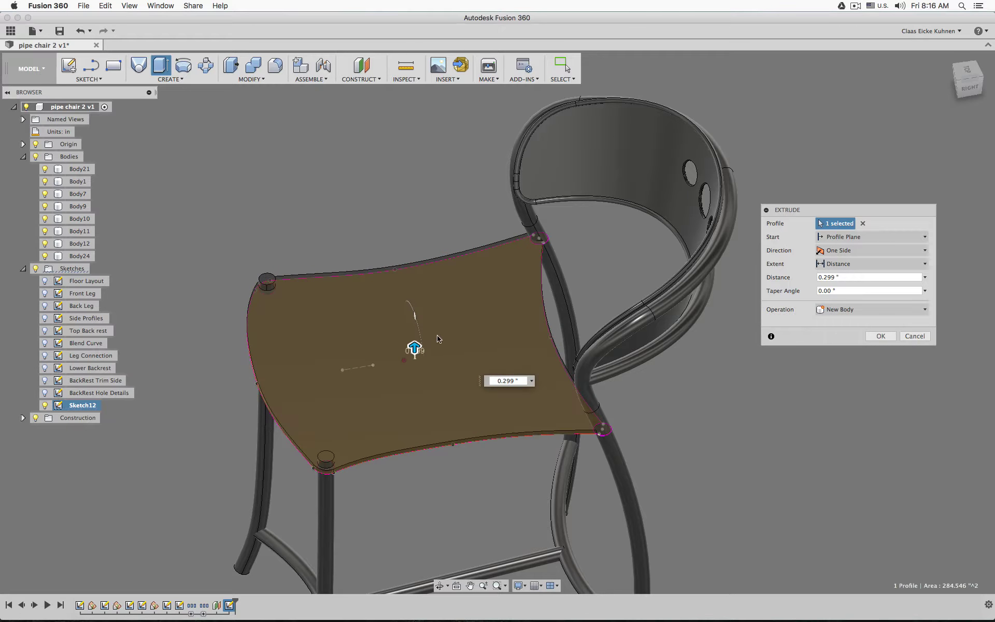
pyautogui.moveTo(415, 349); pyautogui.dragTo(415, 338)
# - Add both front leg circles to the extrusion's profiles, hiding the bodies temporarily to reach the second circle
pyautogui.scroll(10, 253, 282)
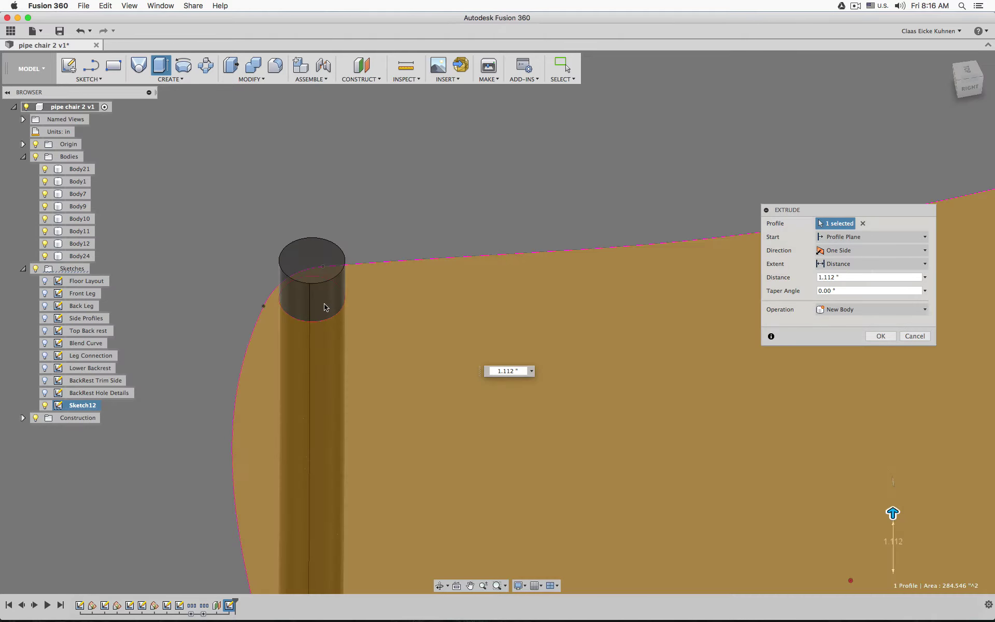
pyautogui.click(324, 307)
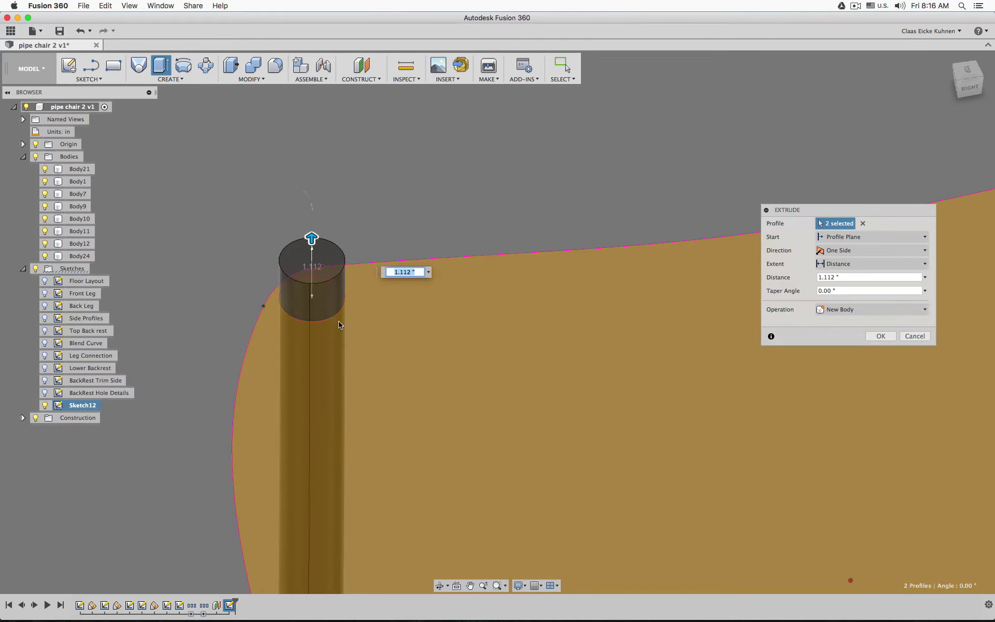
pyautogui.scroll(-10, 325, 307)
pyautogui.scroll(8, 355, 397)
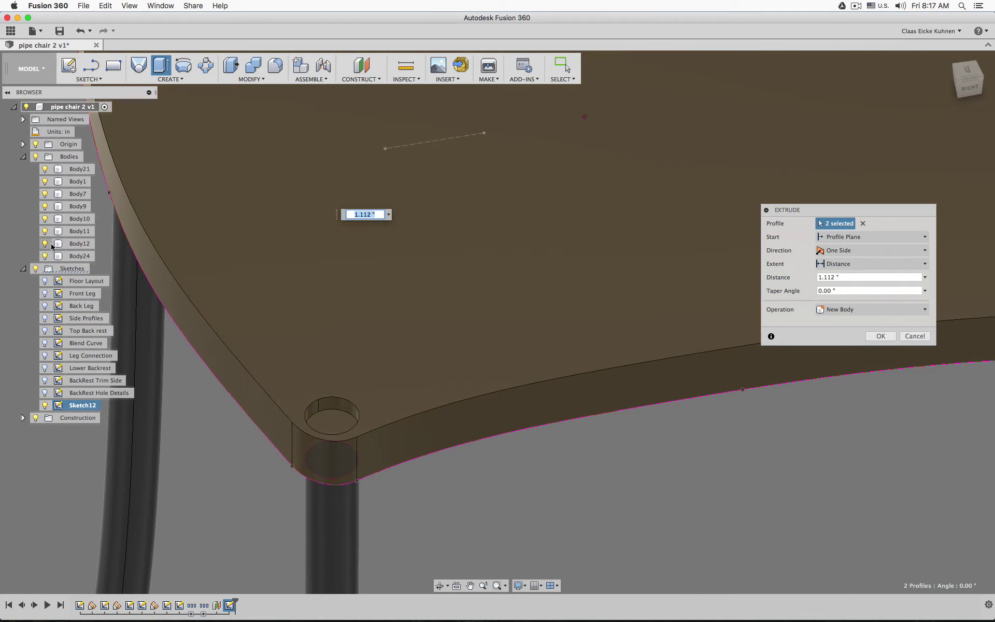
pyautogui.click(36, 157)
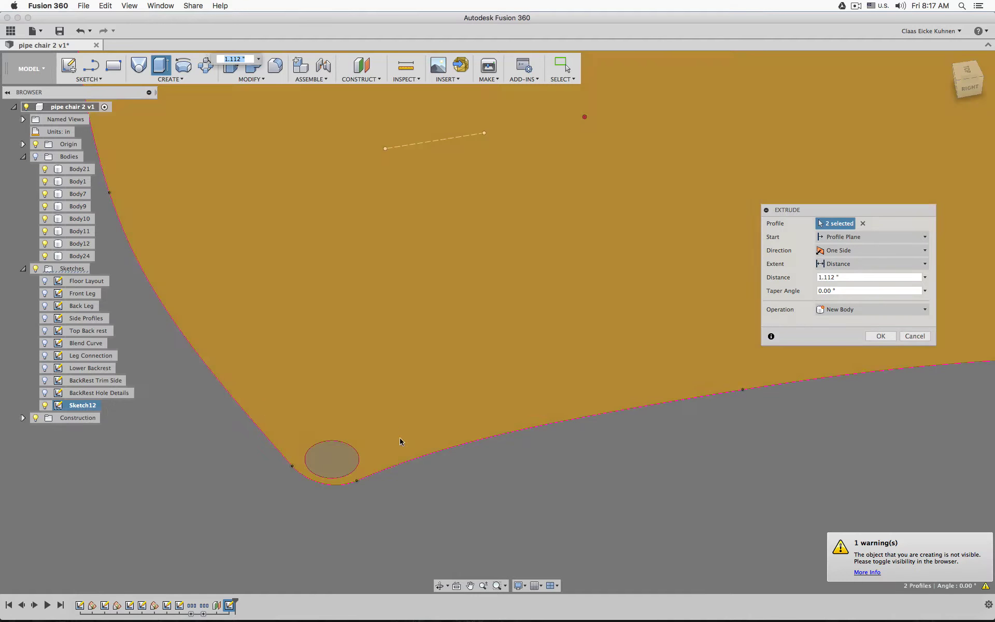
pyautogui.click(326, 463)
pyautogui.click(36, 157)
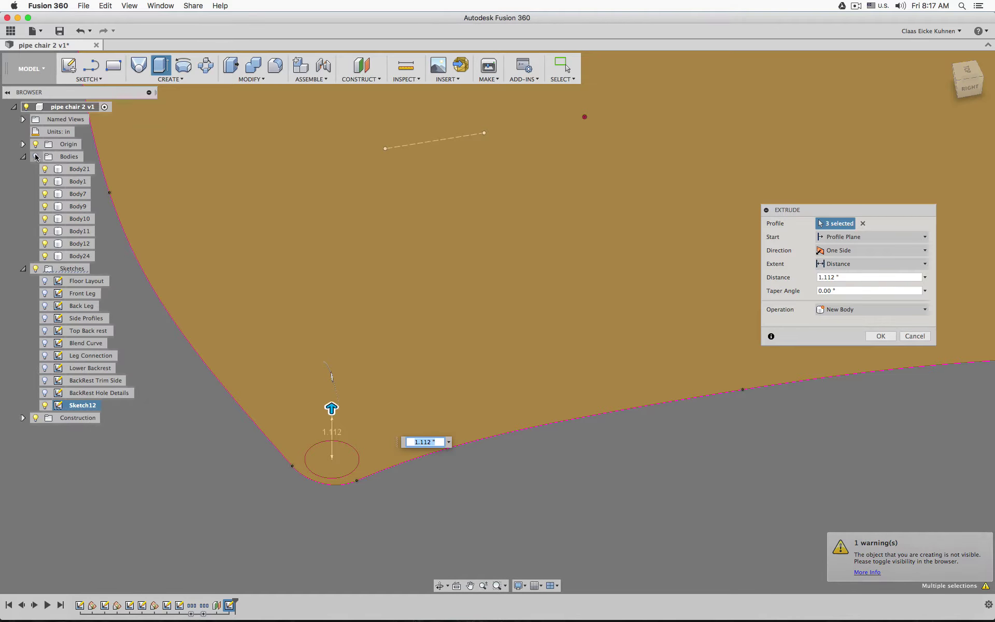
pyautogui.scroll(-5, 269, 285)
pyautogui.scroll(-1, 270, 286)
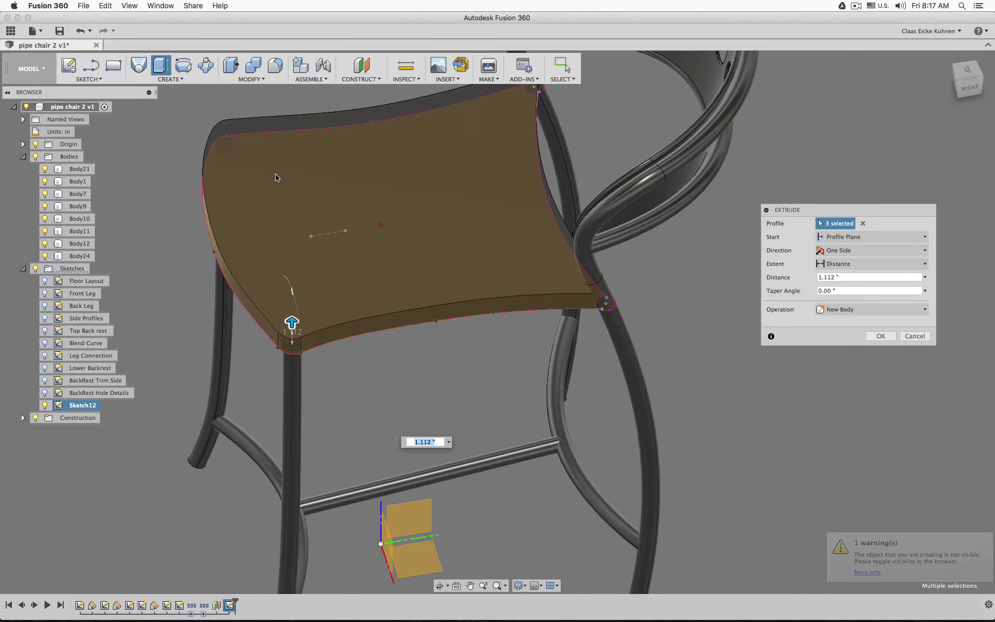
# - Set the seat extrusion's distance to 1.25 in and create it as a new body
pyautogui.moveTo(277, 175); pyautogui.dragTo(295, 280, button='middle')
pyautogui.keyDown('shift'); pyautogui.moveTo(283, 224); pyautogui.dragTo(307, 212, button='middle'); pyautogui.keyUp('shift')
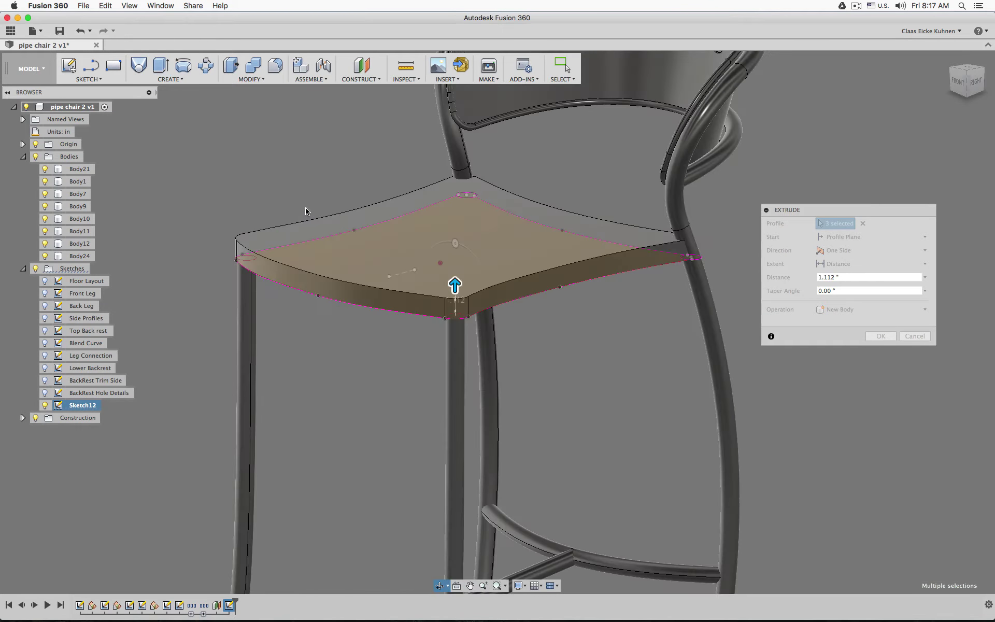
pyautogui.write('1')
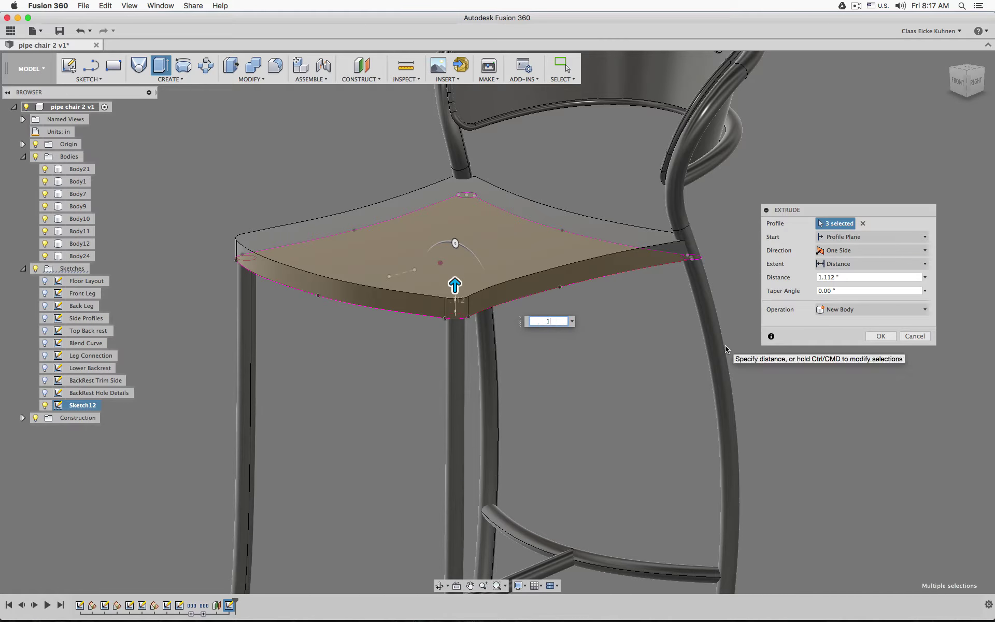
pyautogui.write('.5')
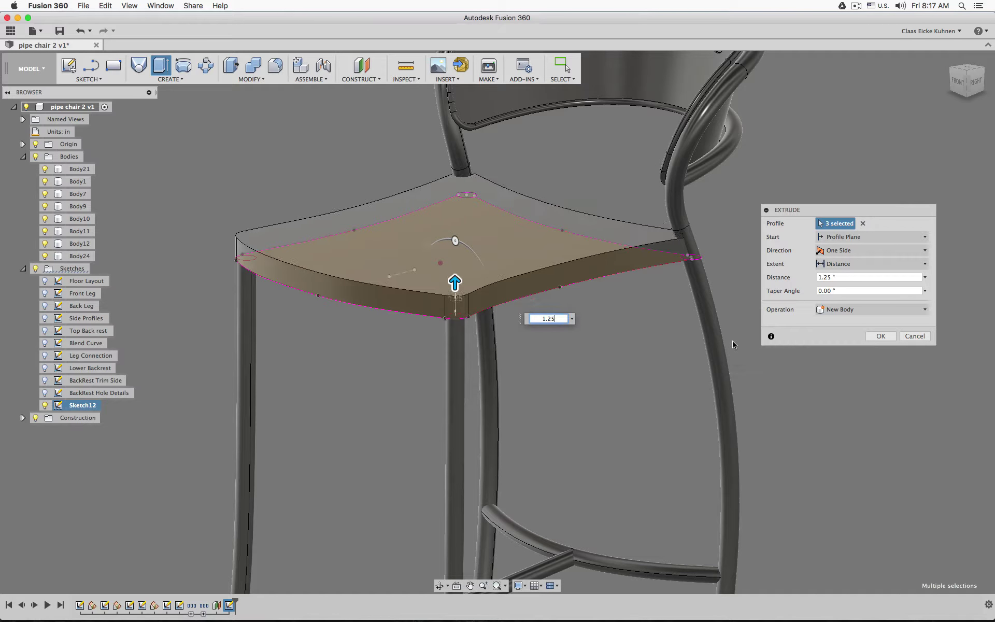
pyautogui.click(881, 337)
# - Examine the extruded seat's underside, top surface and edges where it meets the front and back legs
pyautogui.keyDown('shift'); pyautogui.moveTo(591, 380); pyautogui.dragTo(702, 362, button='middle'); pyautogui.keyUp('shift')
pyautogui.press('Escape')
pyautogui.click(317, 296)
pyautogui.scroll(5, 316, 301)
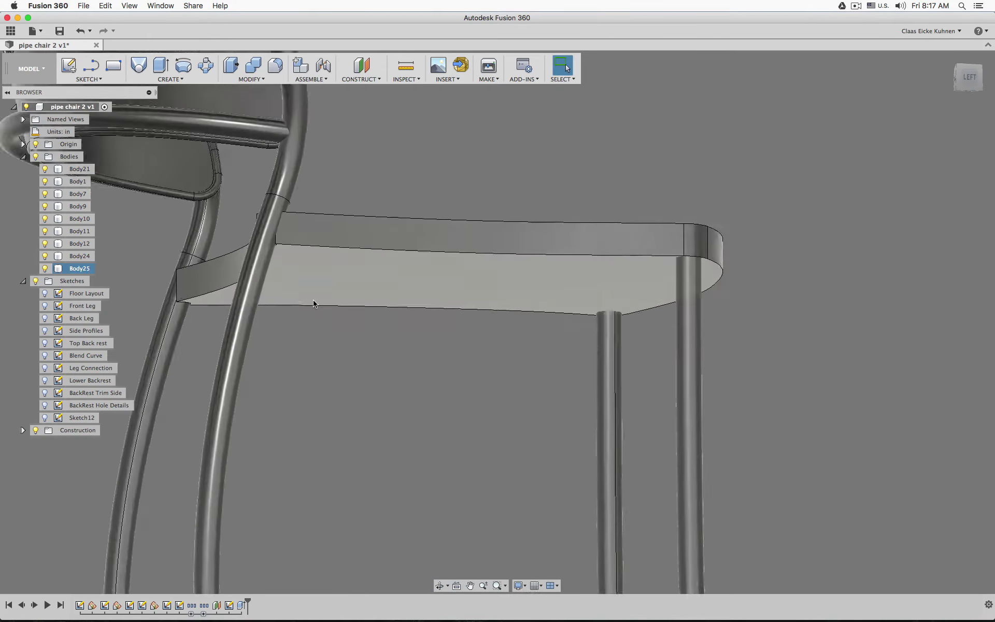
pyautogui.scroll(-4, 314, 304)
pyautogui.keyDown('shift'); pyautogui.moveTo(314, 304); pyautogui.dragTo(273, 246, button='middle'); pyautogui.keyUp('shift')
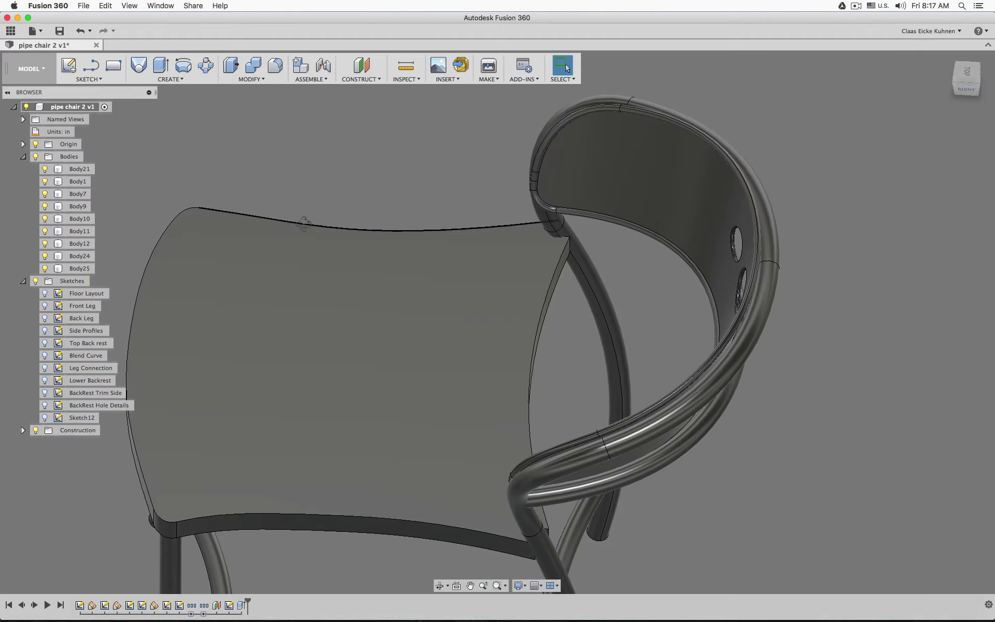
pyautogui.keyDown('shift'); pyautogui.moveTo(394, 204); pyautogui.dragTo(438, 395, button='middle'); pyautogui.keyUp('shift')
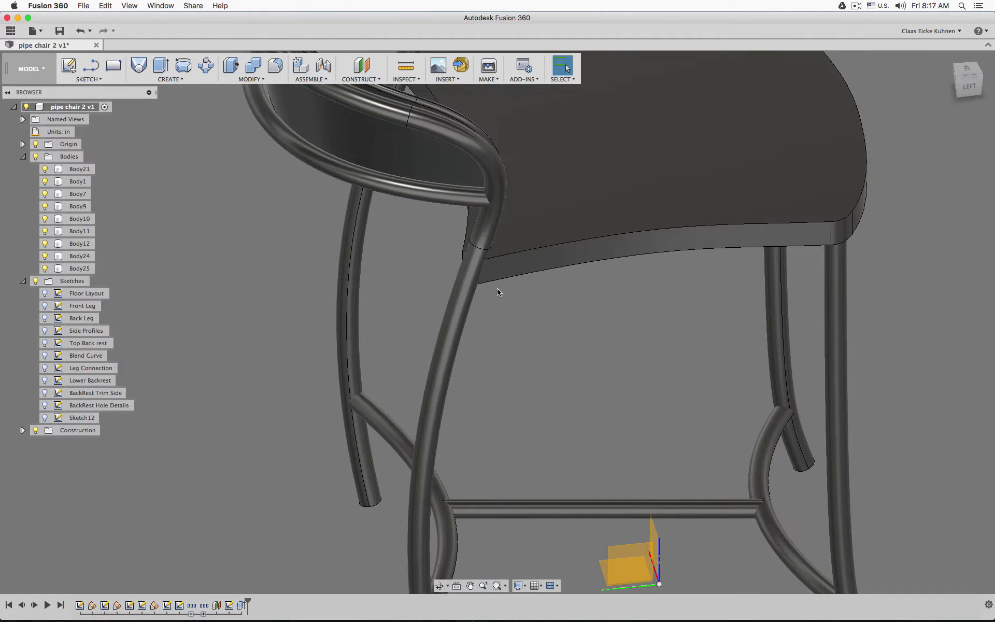
pyautogui.click(500, 273)
pyautogui.click(468, 275)
# - Try a taper angle of -15 degrees on the seat extrusion and discard the edit
pyautogui.keyDown('shift'); pyautogui.moveTo(561, 387); pyautogui.dragTo(562, 360, button='middle'); pyautogui.keyUp('shift')
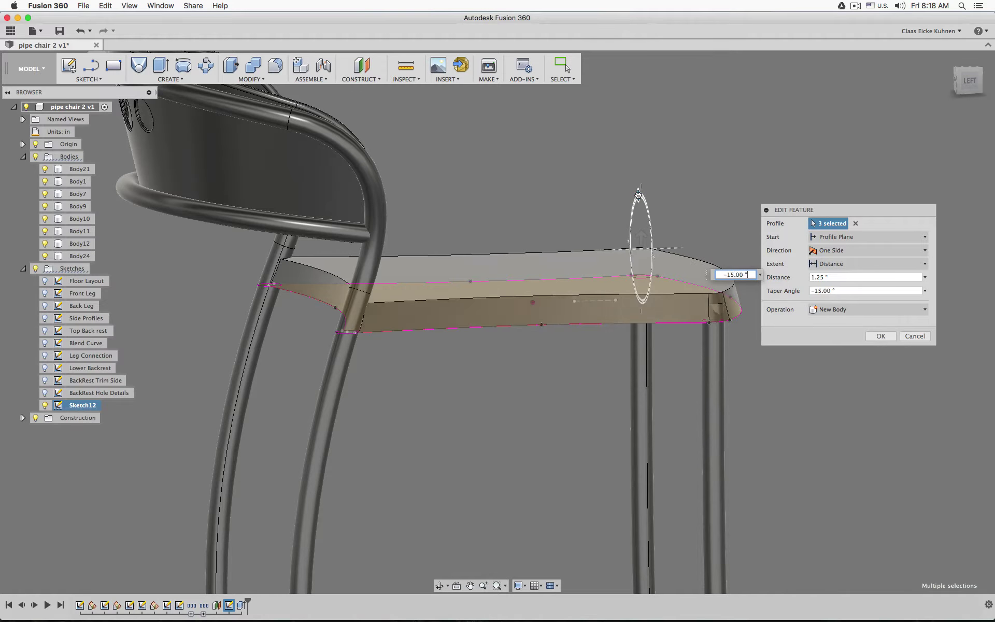
pyautogui.moveTo(640, 200); pyautogui.dragTo(637, 195)
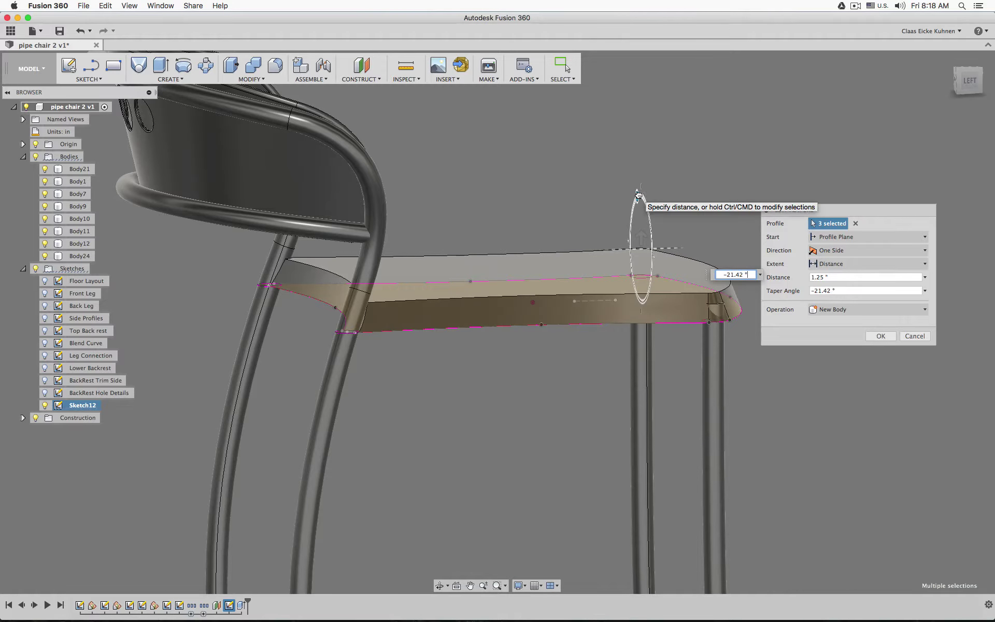
pyautogui.write('-15')
pyautogui.press('Return')
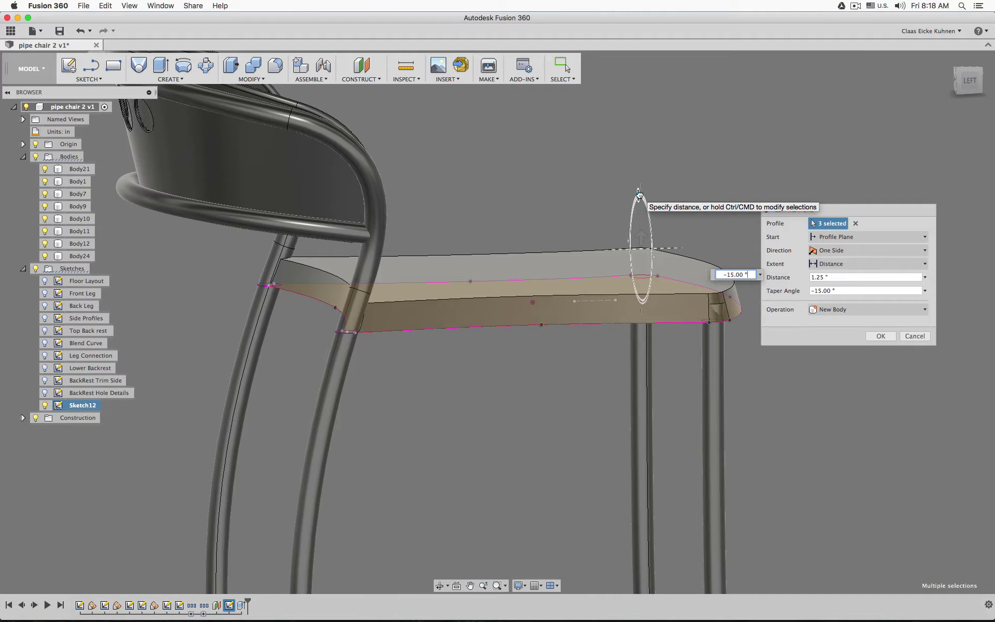
pyautogui.moveTo(640, 195); pyautogui.dragTo(639, 194)
pyautogui.keyDown('shift'); pyautogui.moveTo(790, 412); pyautogui.dragTo(467, 349, button='middle'); pyautogui.keyUp('shift')
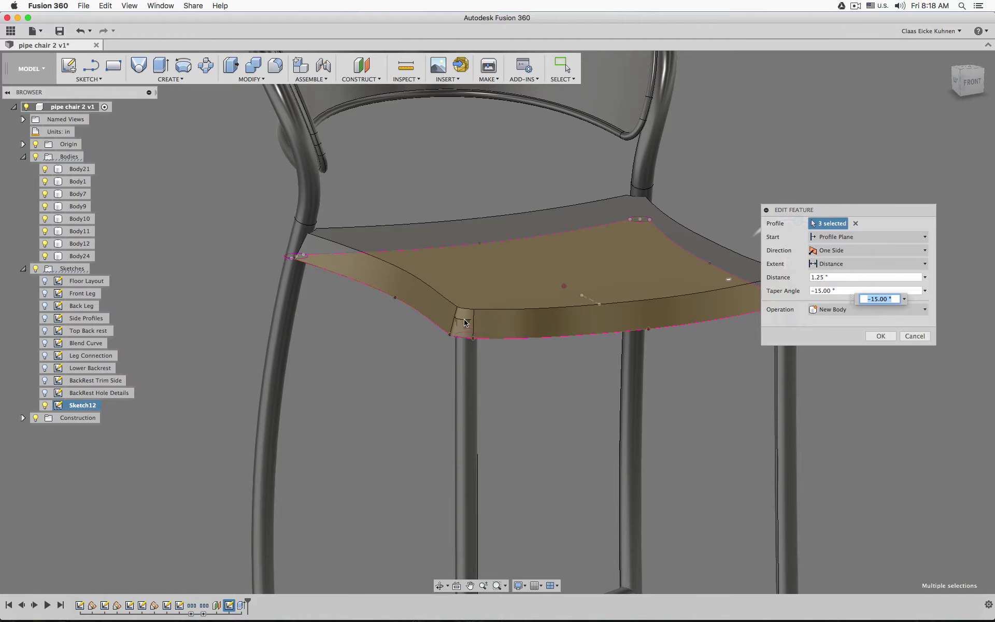
pyautogui.click(914, 337)
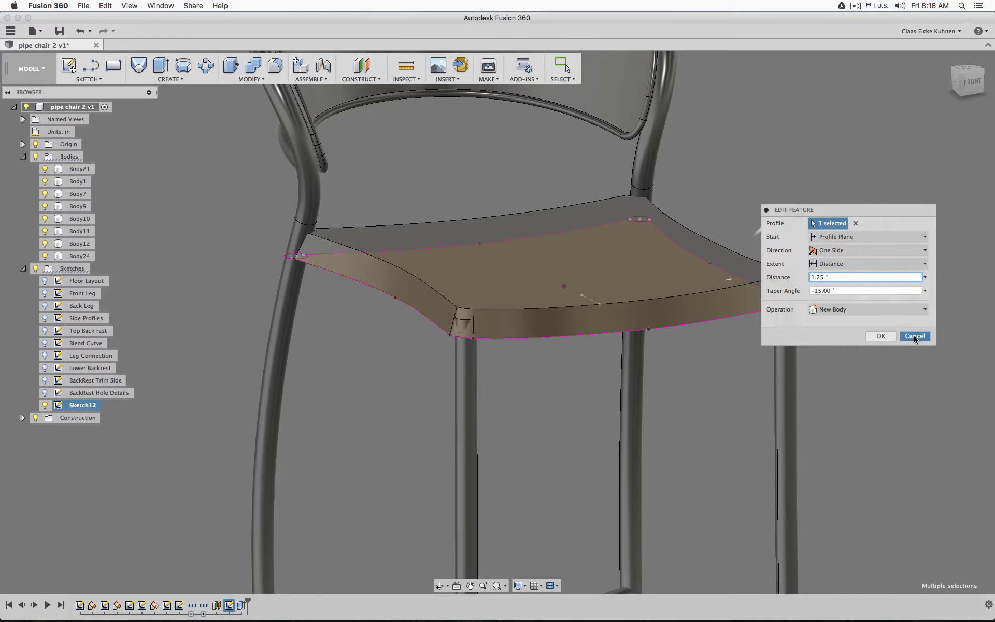
# - Reopen the seat sketch and reposition the back spline's end point inside the rear leg circle
pyautogui.doubleClick(231, 606)
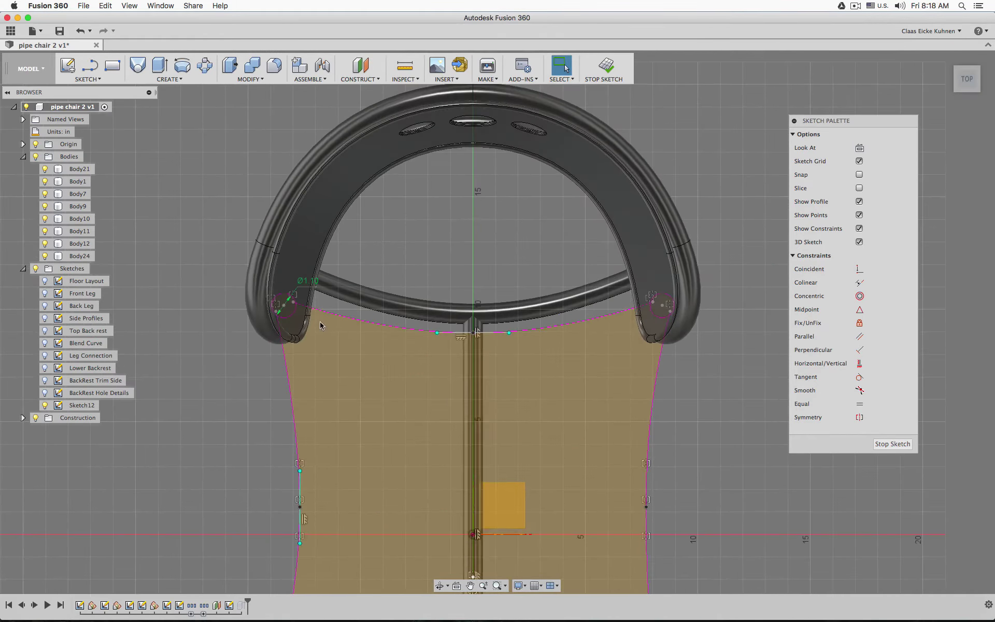
pyautogui.scroll(8, 261, 335)
pyautogui.keyDown('shift'); pyautogui.moveTo(261, 335); pyautogui.dragTo(361, 307, button='middle'); pyautogui.keyUp('shift')
pyautogui.moveTo(362, 307); pyautogui.dragTo(363, 315)
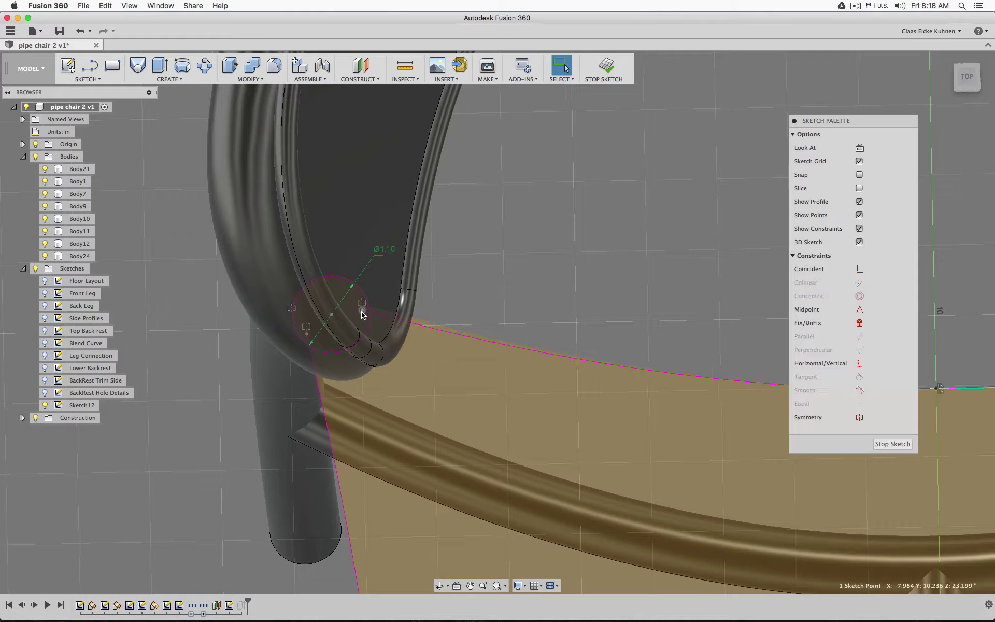
pyautogui.moveTo(308, 337); pyautogui.dragTo(359, 318)
# - Lengthen the back spline's tangent handle at the centreline to flatten the middle of the curve, and finish the sketch
pyautogui.scroll(-5, 484, 303)
pyautogui.moveTo(567, 316); pyautogui.dragTo(418, 285, button='middle')
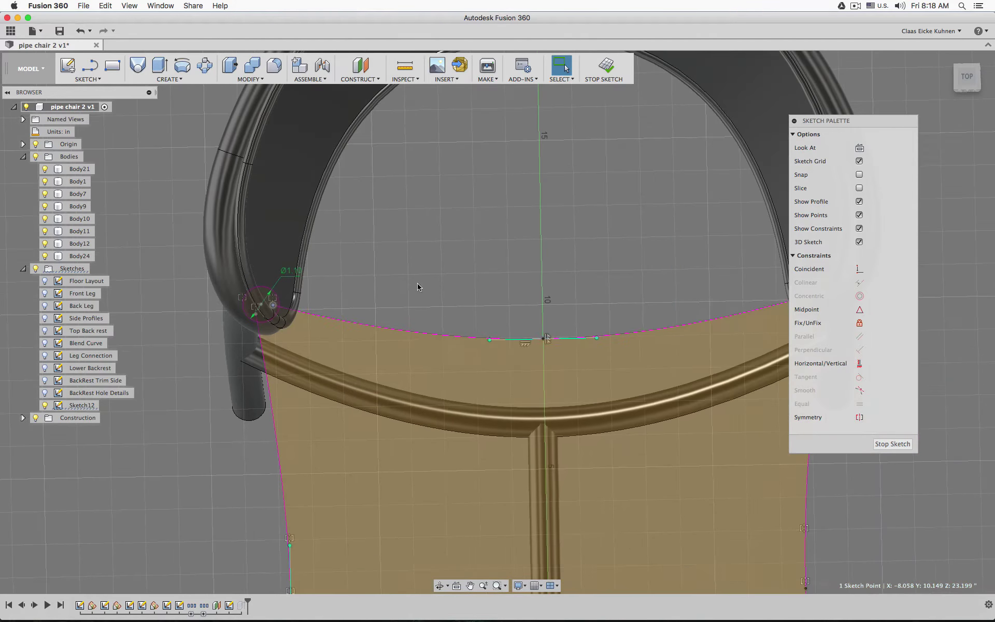
pyautogui.moveTo(491, 341); pyautogui.dragTo(488, 343)
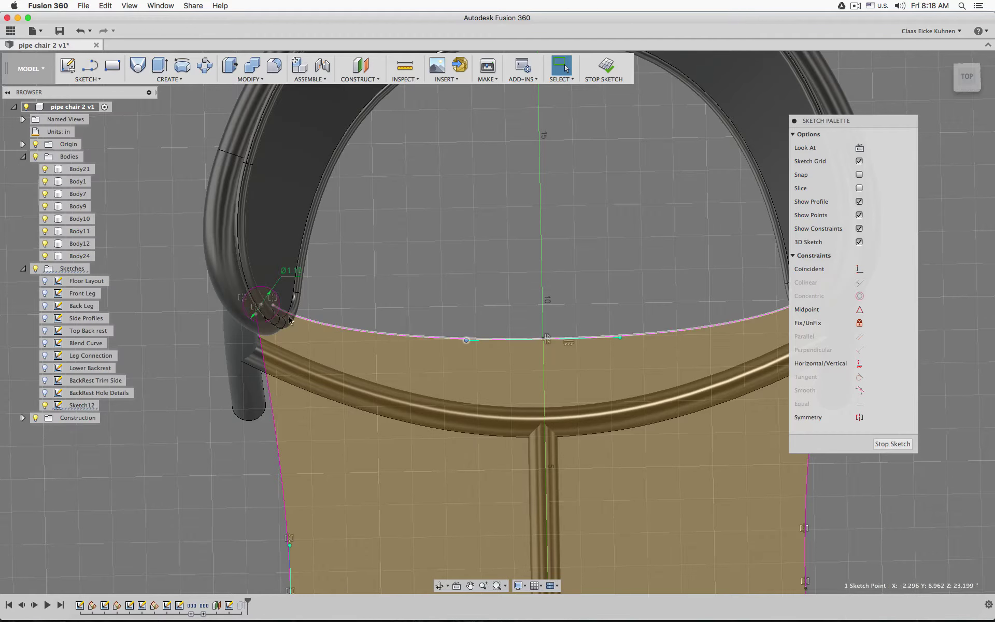
pyautogui.scroll(-3, 301, 388)
pyautogui.scroll(3, 311, 456)
pyautogui.scroll(-6, 356, 363)
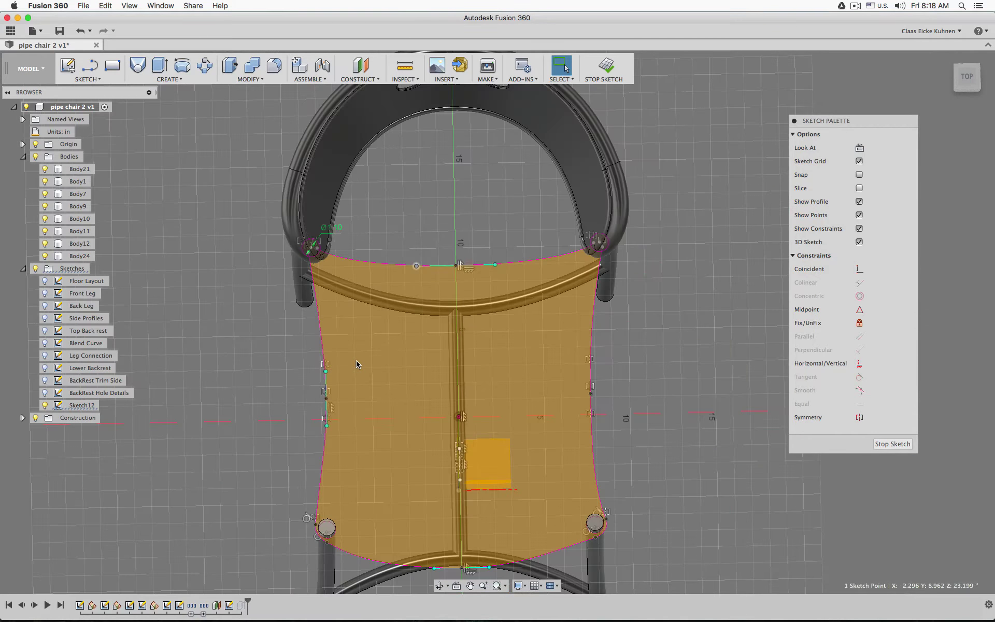
pyautogui.click(608, 67)
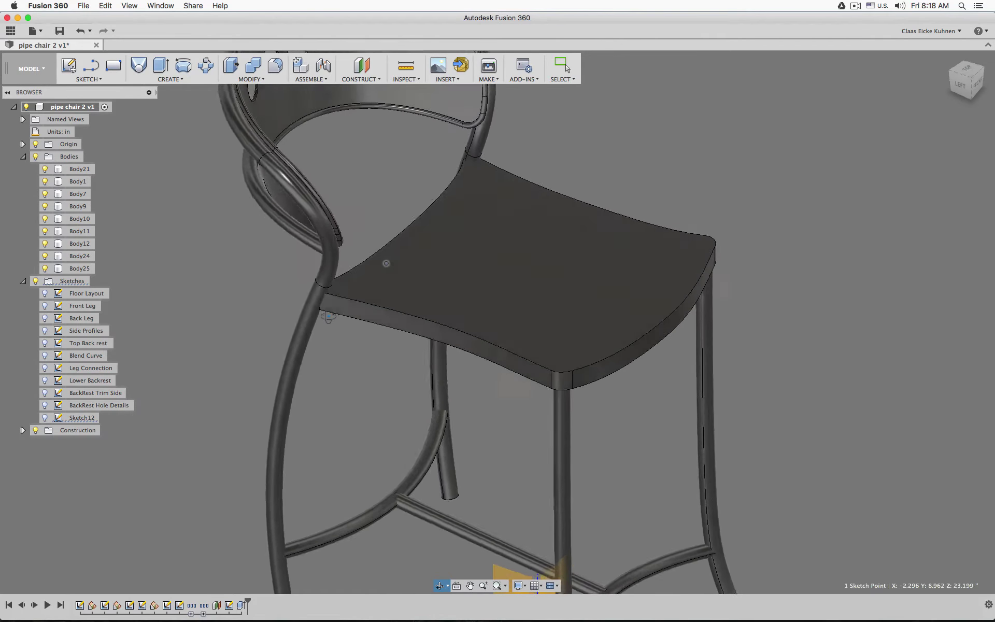
# - Examine how the seat's back corner meets the rear leg, both on the solid and in the seat sketch
pyautogui.keyDown('shift'); pyautogui.moveTo(341, 327); pyautogui.dragTo(343, 243, button='middle'); pyautogui.keyUp('shift')
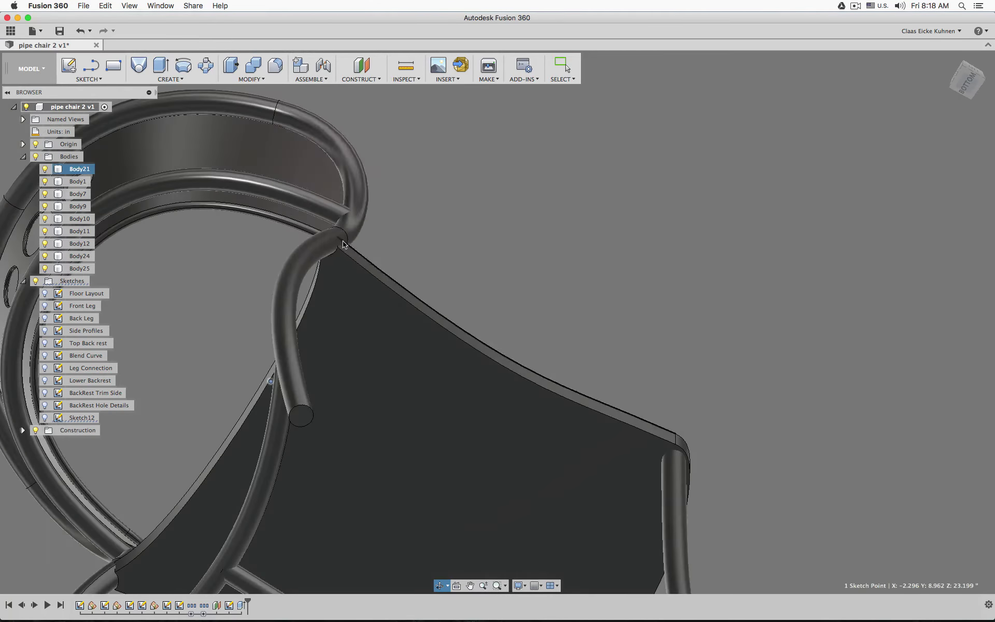
pyautogui.scroll(10, 351, 250)
pyautogui.keyDown('shift'); pyautogui.moveTo(431, 265); pyautogui.dragTo(384, 311, button='middle'); pyautogui.keyUp('shift')
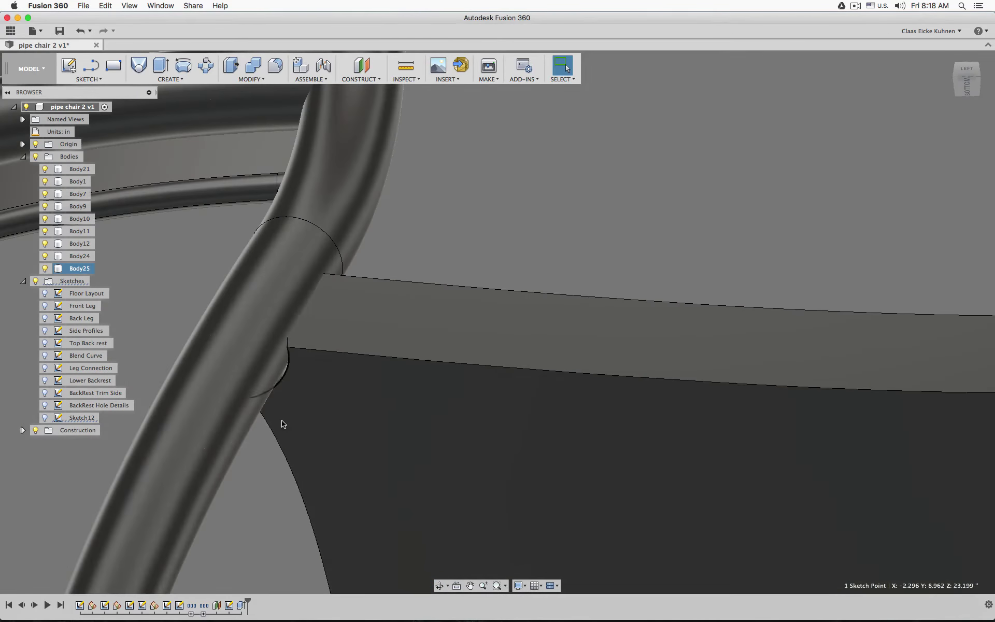
pyautogui.doubleClick(242, 605)
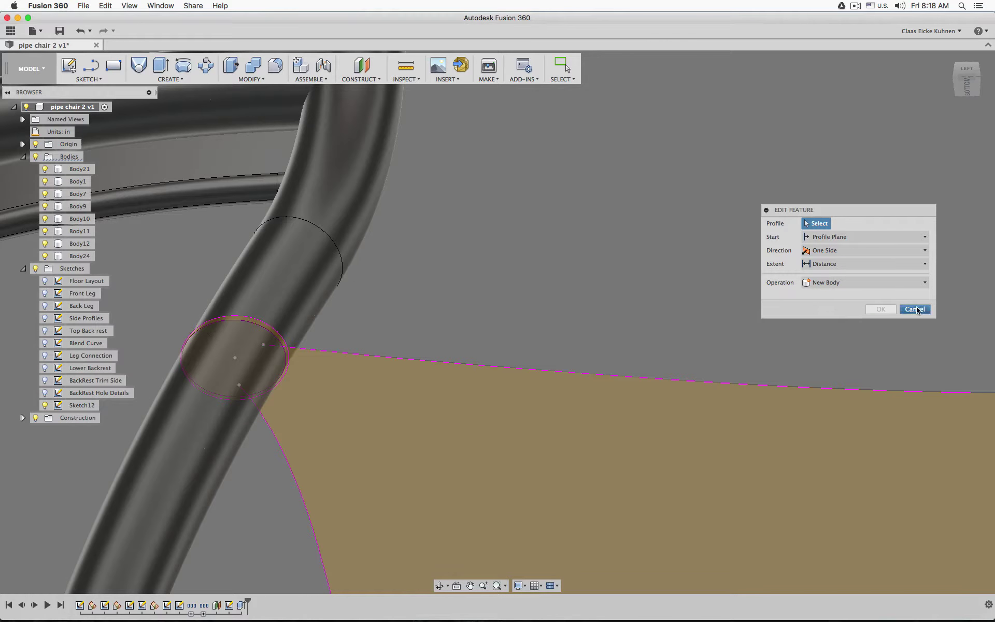
pyautogui.click(915, 310)
pyautogui.doubleClick(230, 605)
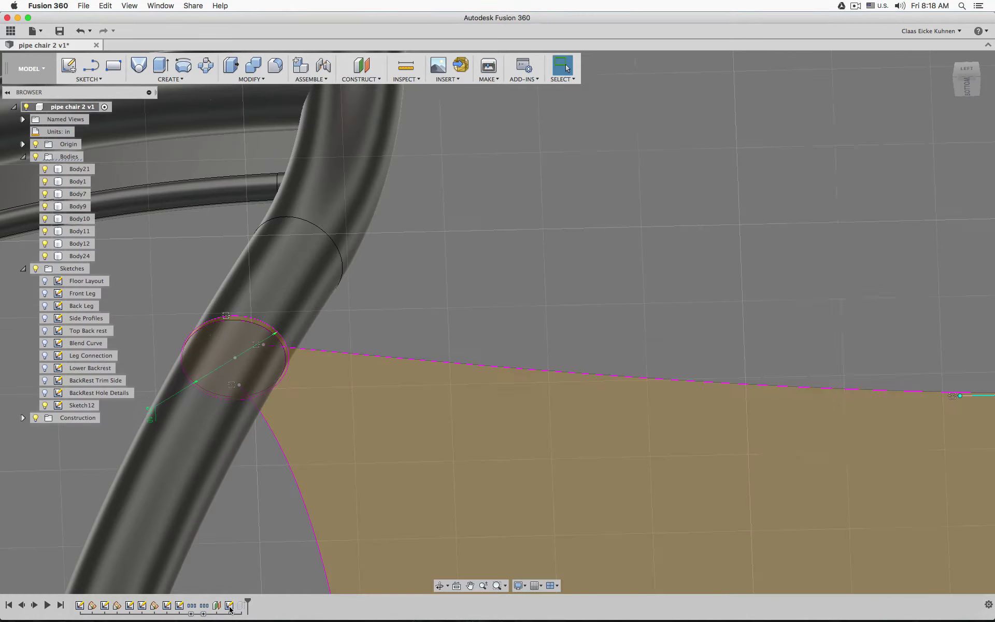
pyautogui.moveTo(485, 229)
pyautogui.keyDown('shift'); pyautogui.mouseDown(button='middle')
pyautogui.moveTo(444, 309)
pyautogui.moveTo(420, 322)
pyautogui.mouseUp(button='middle'); pyautogui.keyUp('shift')
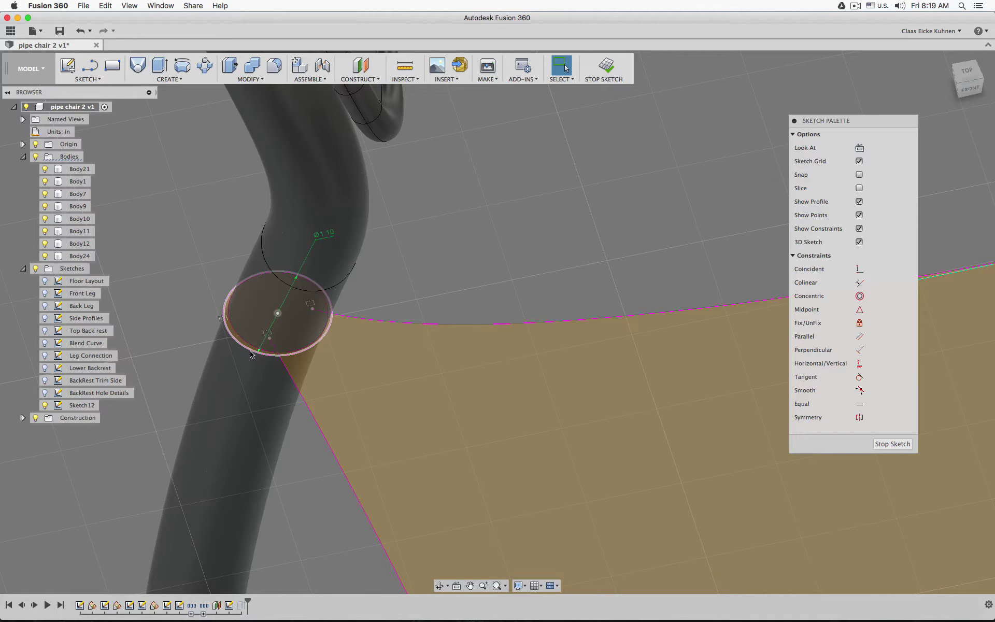
pyautogui.scroll(5, 335, 328)
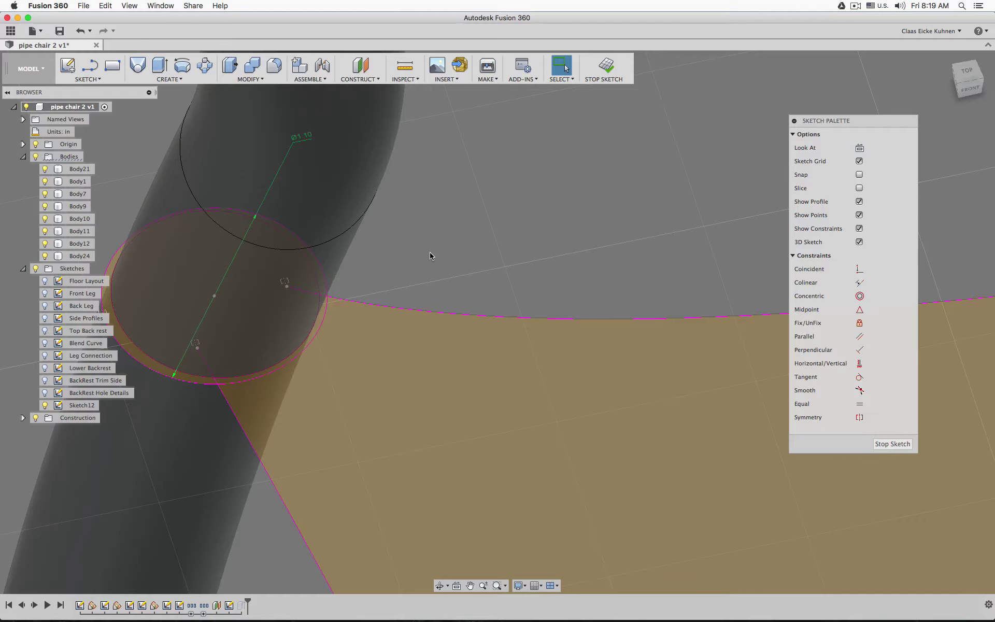
pyautogui.scroll(3, 244, 389)
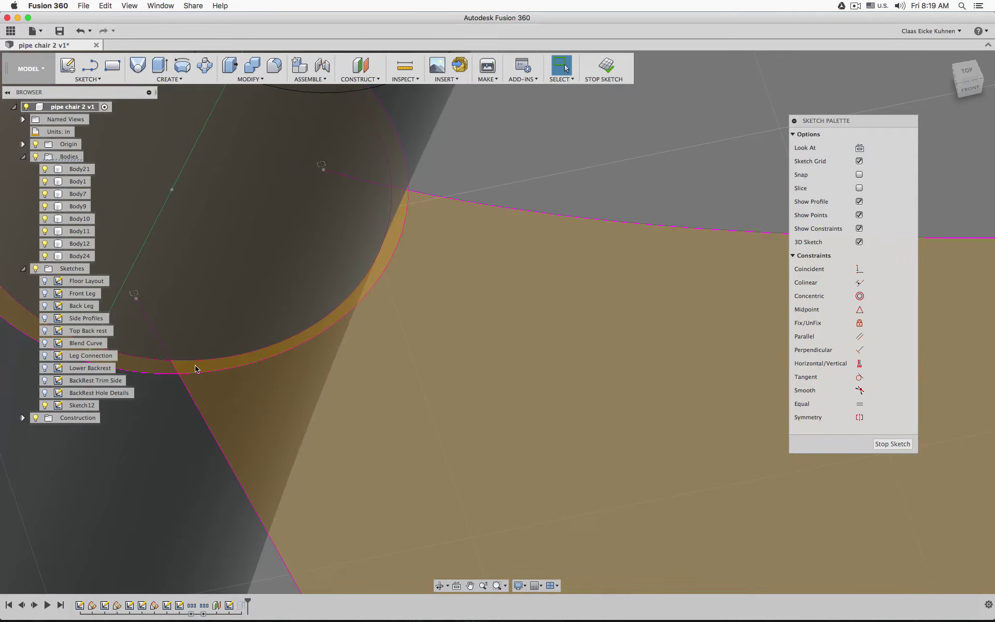
pyautogui.scroll(-5, 598, 170)
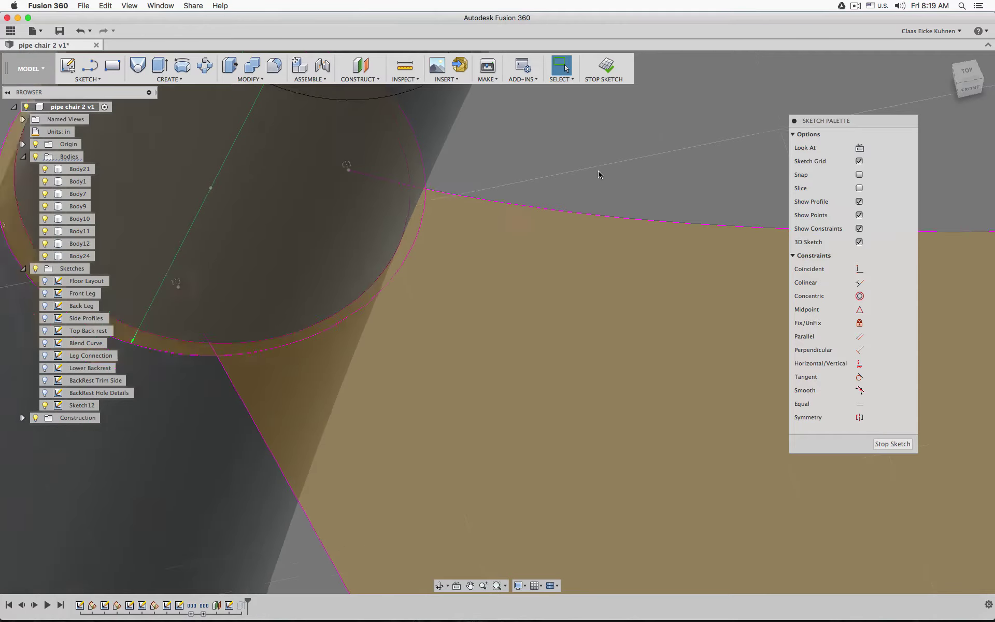
pyautogui.click(606, 64)
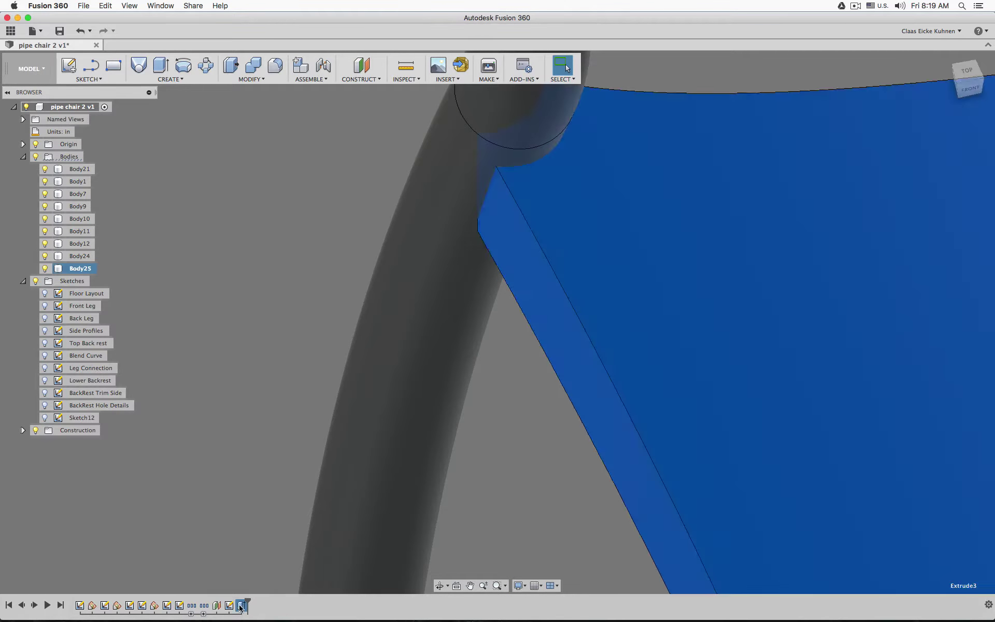
# - Add the thin crescent profiles at both rear leg circles to the 1.25 in seat extrusion, hiding the bodies to reach them
pyautogui.doubleClick(241, 606)
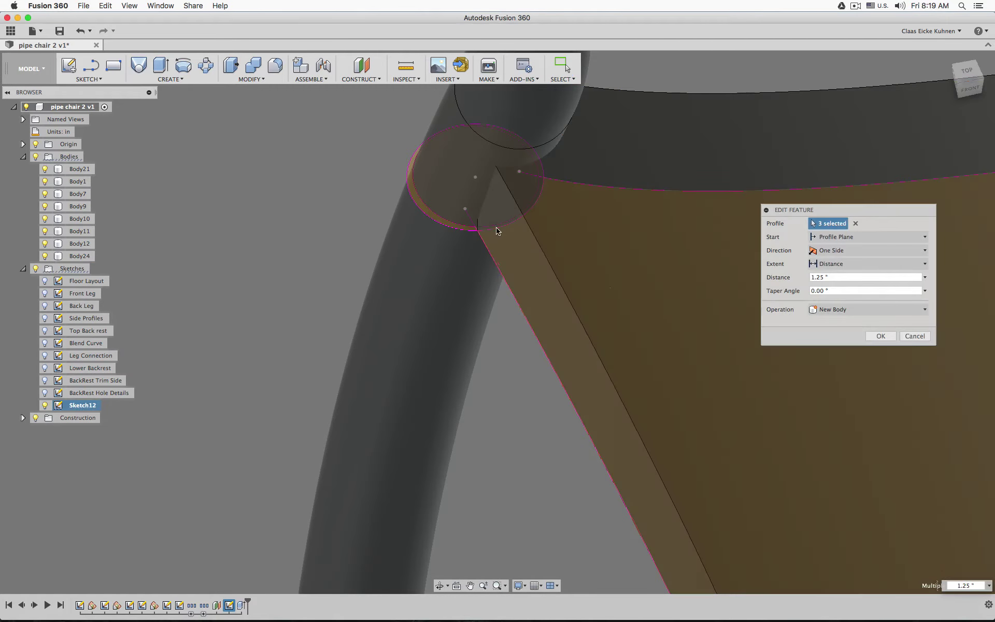
pyautogui.click(37, 157)
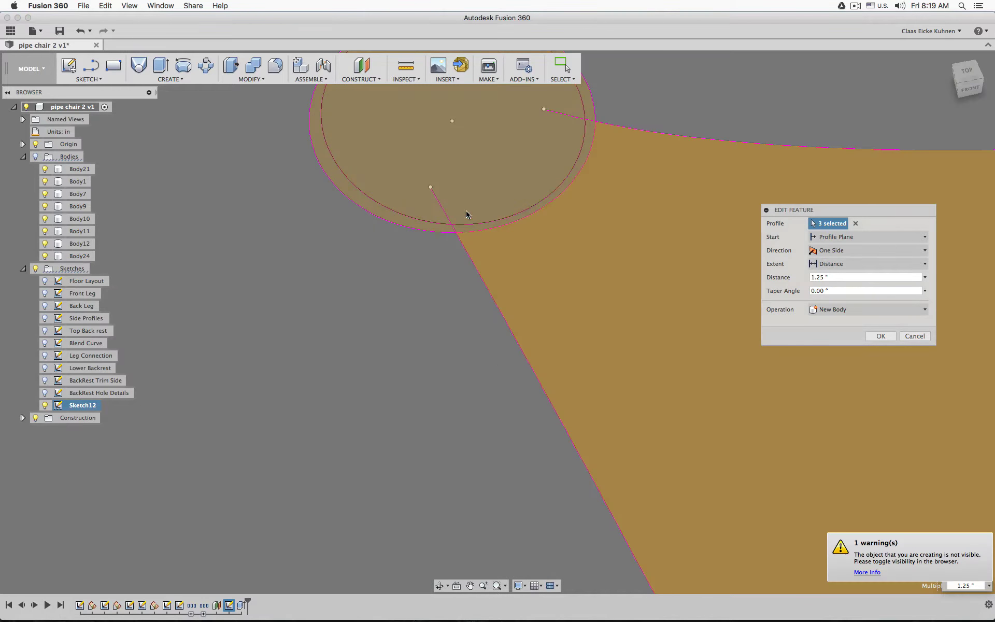
pyautogui.click(467, 232)
pyautogui.scroll(-10, 369, 331)
pyautogui.scroll(3, 451, 325)
pyautogui.moveTo(451, 324); pyautogui.dragTo(109, 436, button='middle')
pyautogui.moveTo(585, 332); pyautogui.dragTo(186, 348, button='middle')
pyautogui.moveTo(536, 311); pyautogui.dragTo(375, 425, button='middle')
pyautogui.scroll(10, 452, 360)
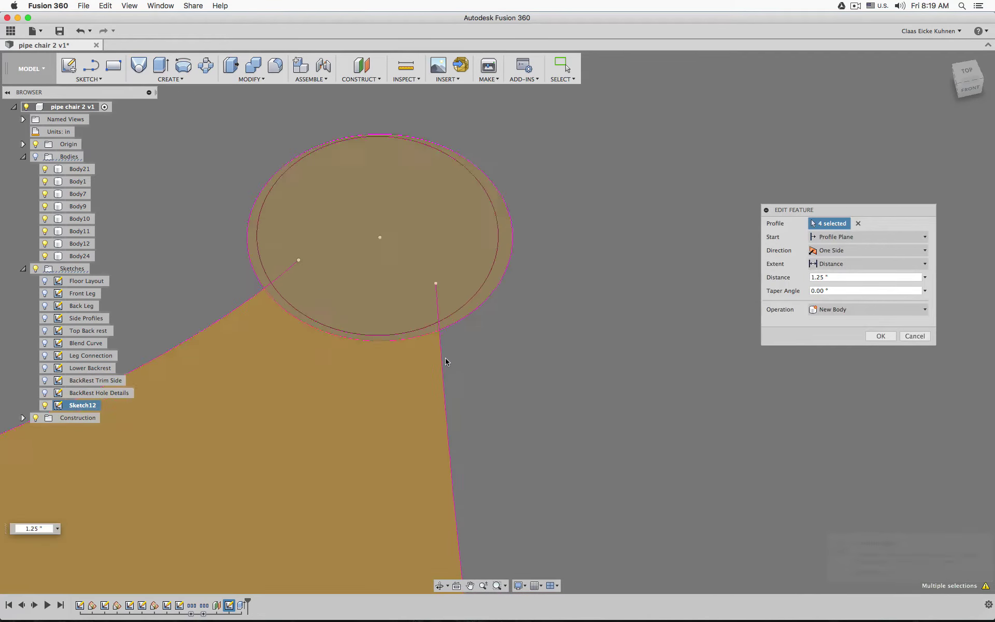
pyautogui.click(430, 330)
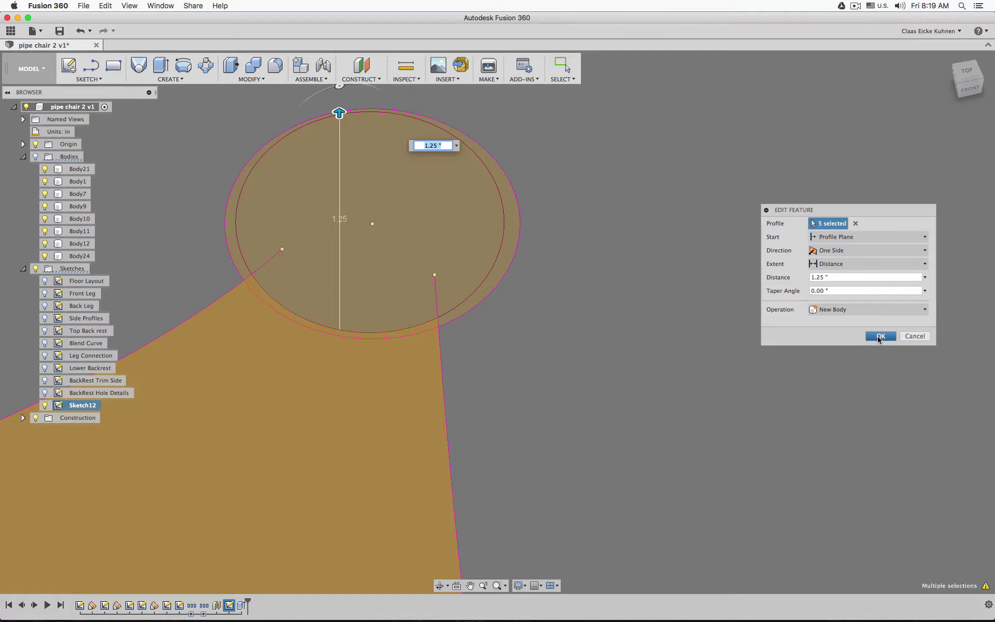
pyautogui.click(880, 337)
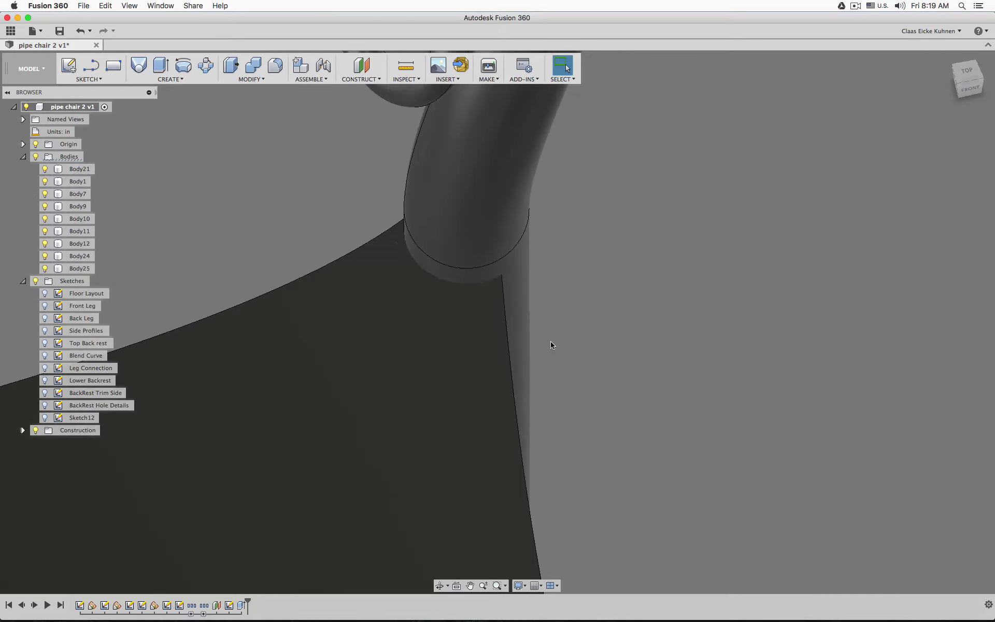
# - Try to cut the rear leg body out of the seat with a Combine, without keeping the tool body, and inspect the notched corner
pyautogui.keyDown('shift'); pyautogui.moveTo(552, 345); pyautogui.dragTo(521, 136, button='middle'); pyautogui.keyUp('shift')
pyautogui.keyDown('shift'); pyautogui.moveTo(633, 292); pyautogui.dragTo(613, 357, button='middle'); pyautogui.keyUp('shift')
pyautogui.scroll(-8, 613, 357)
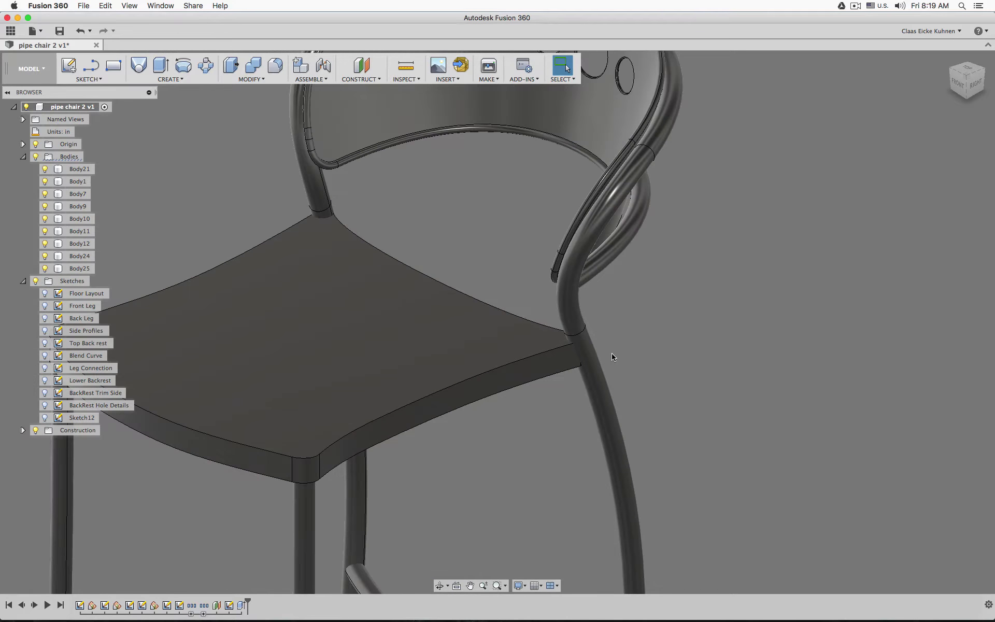
pyautogui.scroll(5, 611, 354)
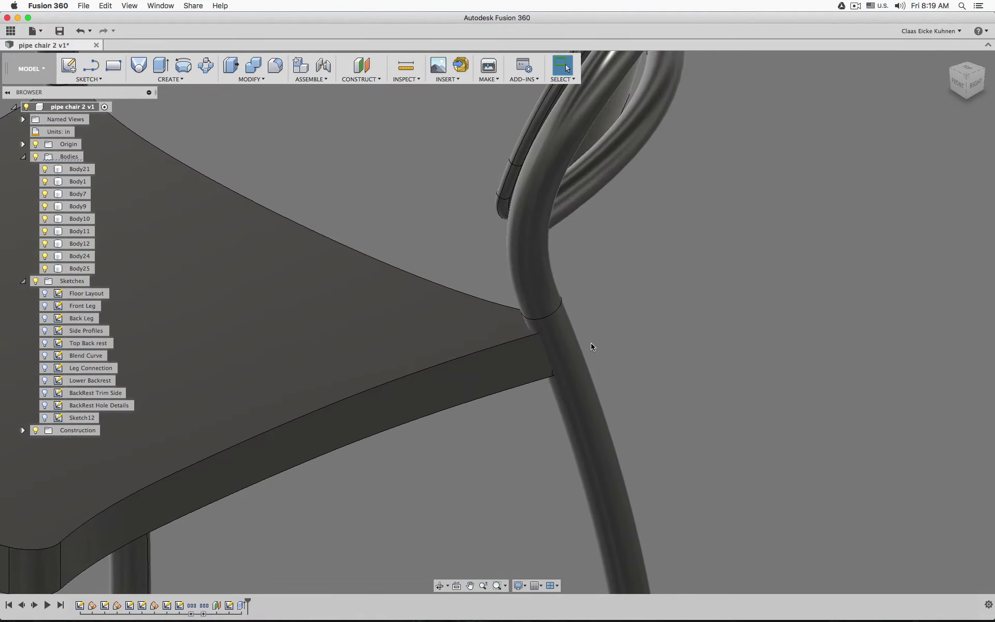
pyautogui.click(253, 65)
pyautogui.click(533, 362)
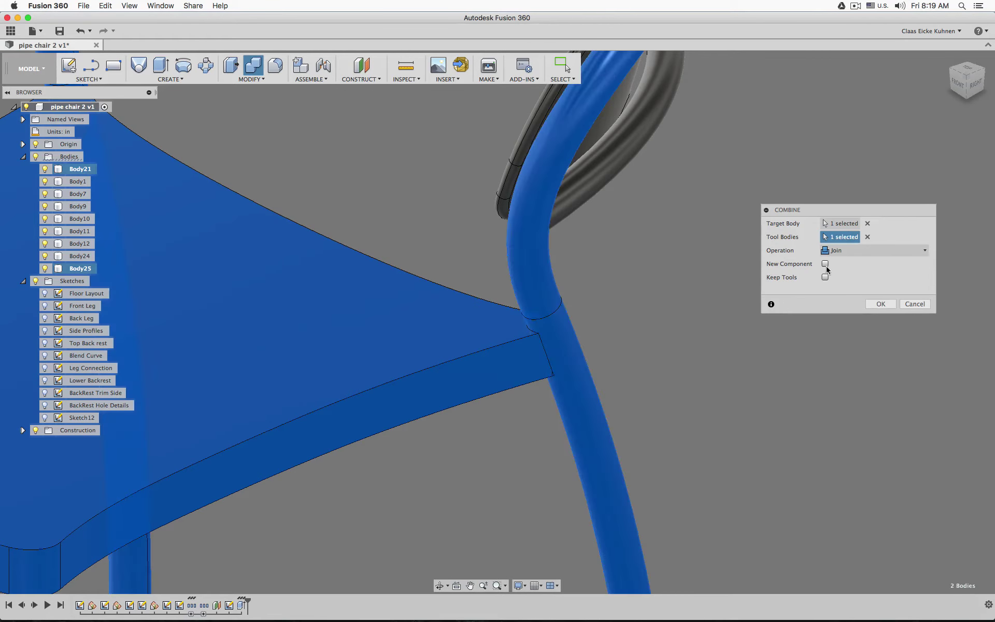
pyautogui.click(838, 252)
pyautogui.click(856, 271)
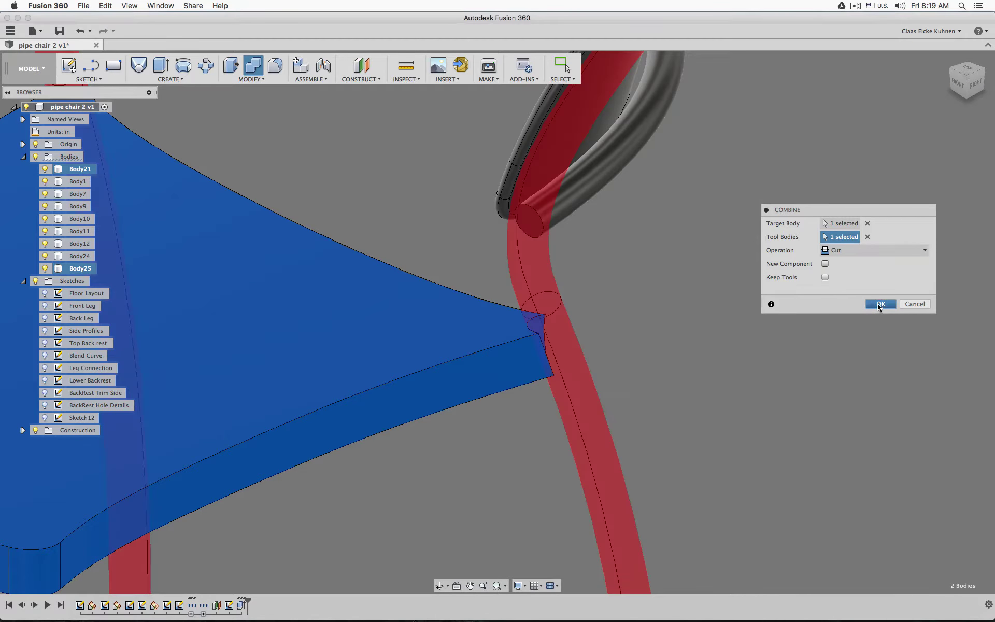
pyautogui.click(880, 304)
pyautogui.keyDown('shift'); pyautogui.moveTo(647, 362); pyautogui.dragTo(678, 380, button='middle'); pyautogui.keyUp('shift')
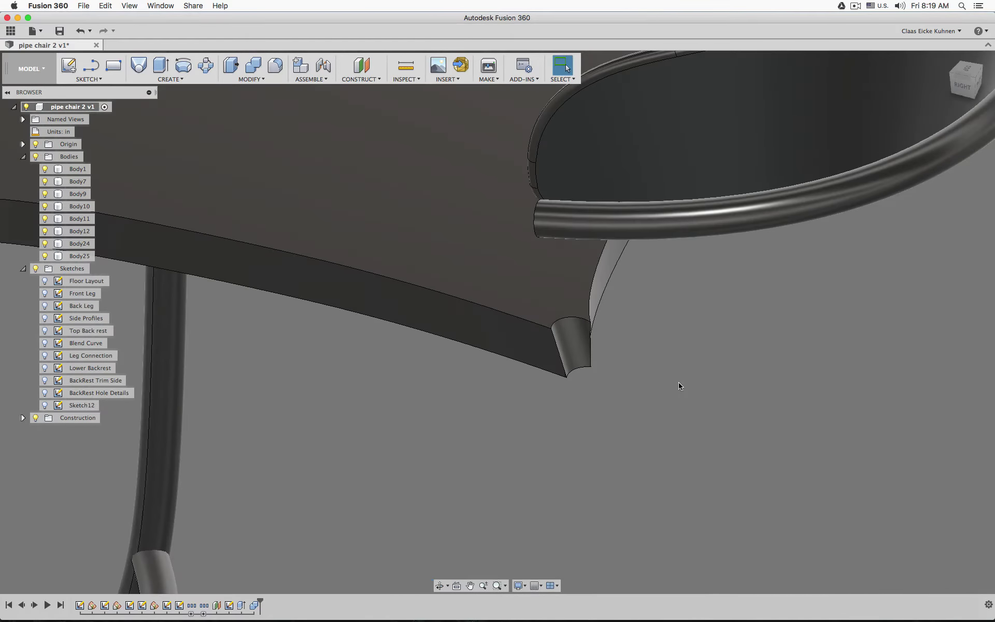
# - Delete the Combine cut feature from the design history
pyautogui.click(559, 344)
pyautogui.click(256, 606)
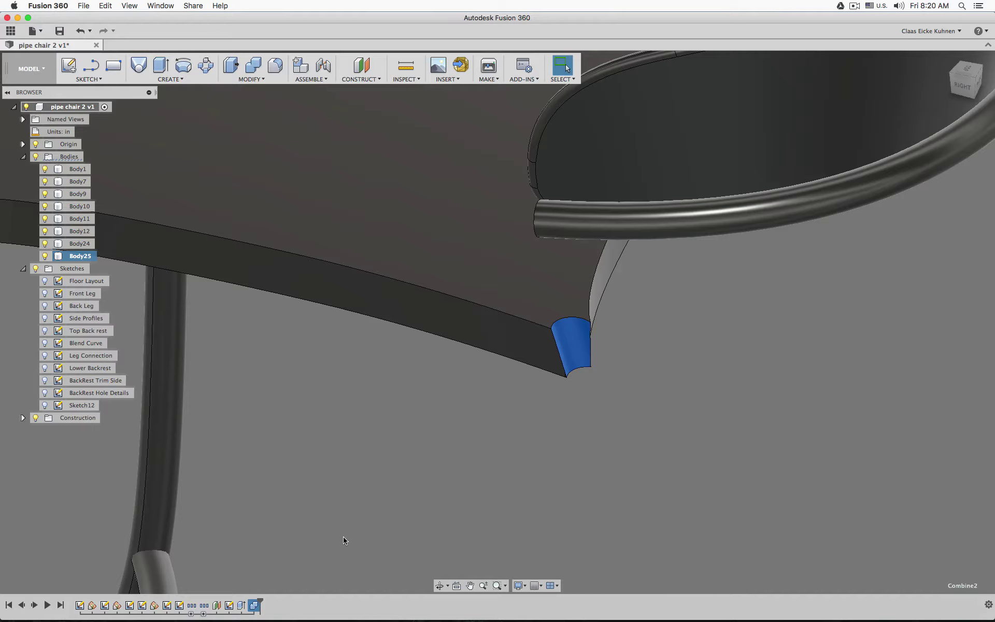
pyautogui.press('Delete')
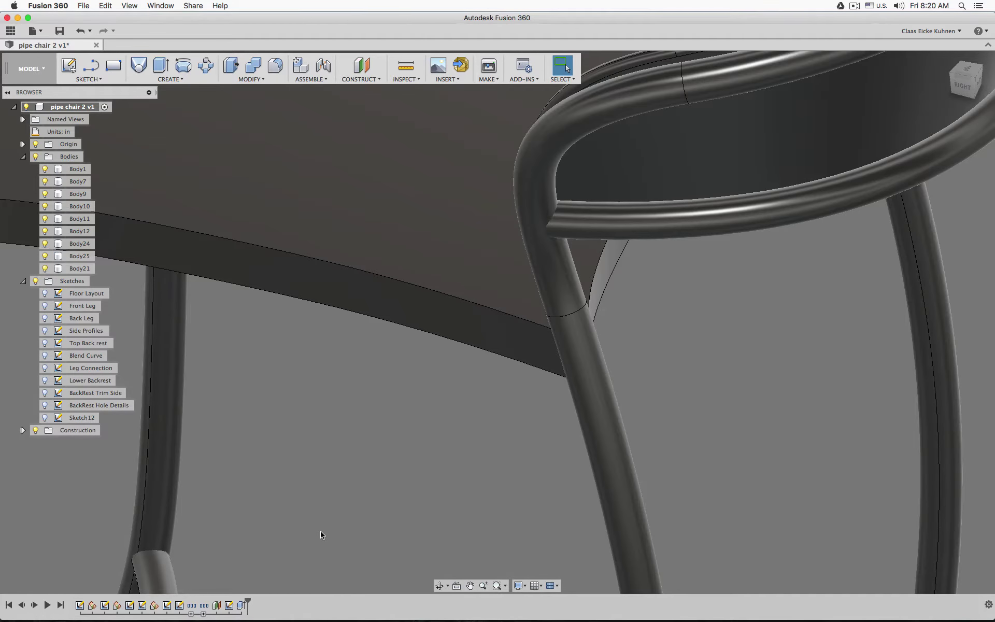
# - Examine the seat body's shape and its fit against the legs from the front and sides
pyautogui.keyDown('shift'); pyautogui.moveTo(321, 531); pyautogui.dragTo(392, 496, button='middle'); pyautogui.keyUp('shift')
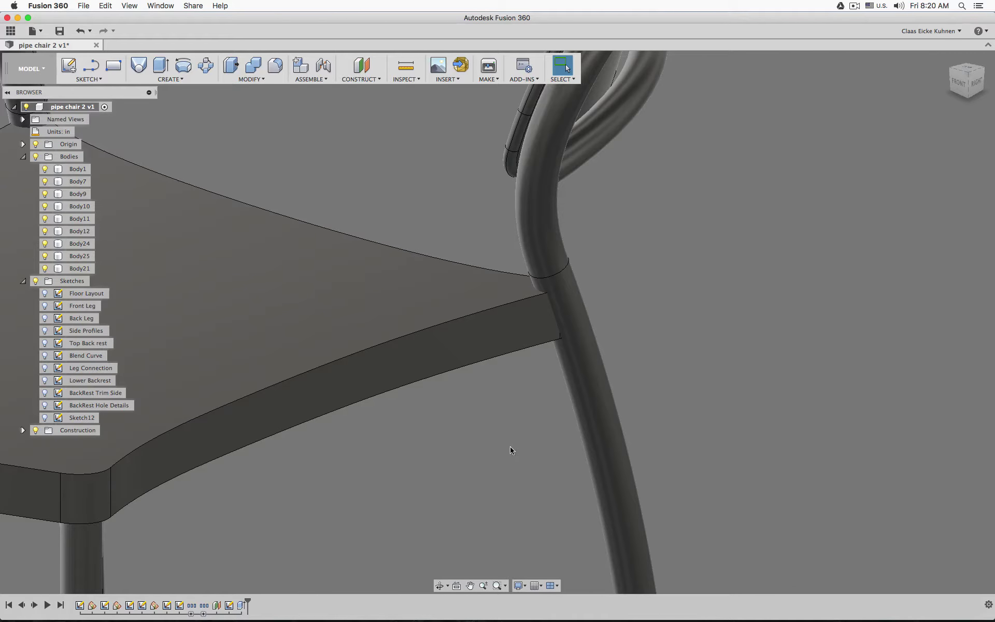
pyautogui.click(592, 409)
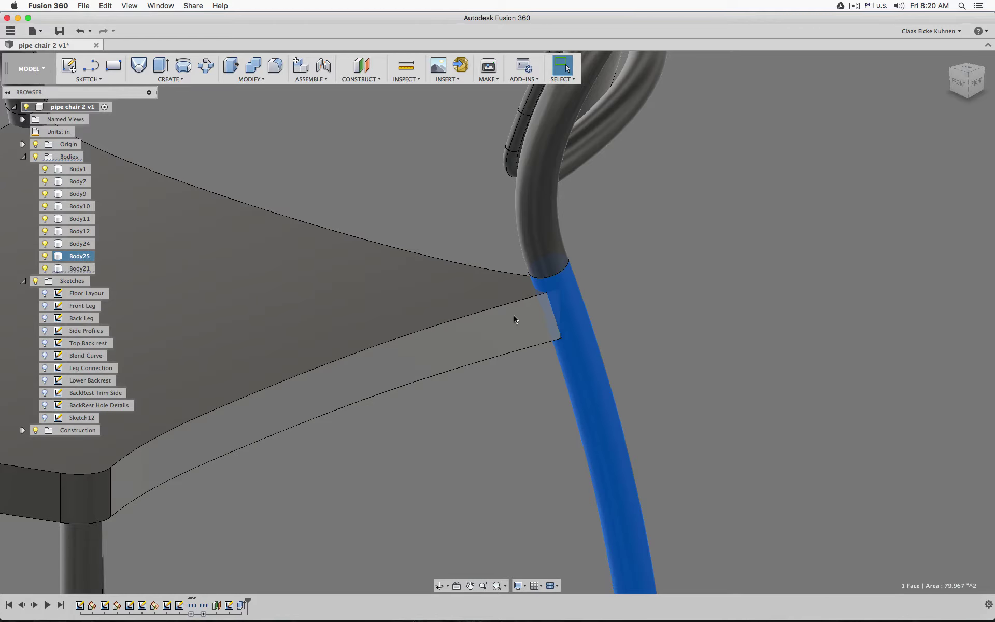
pyautogui.click(262, 281)
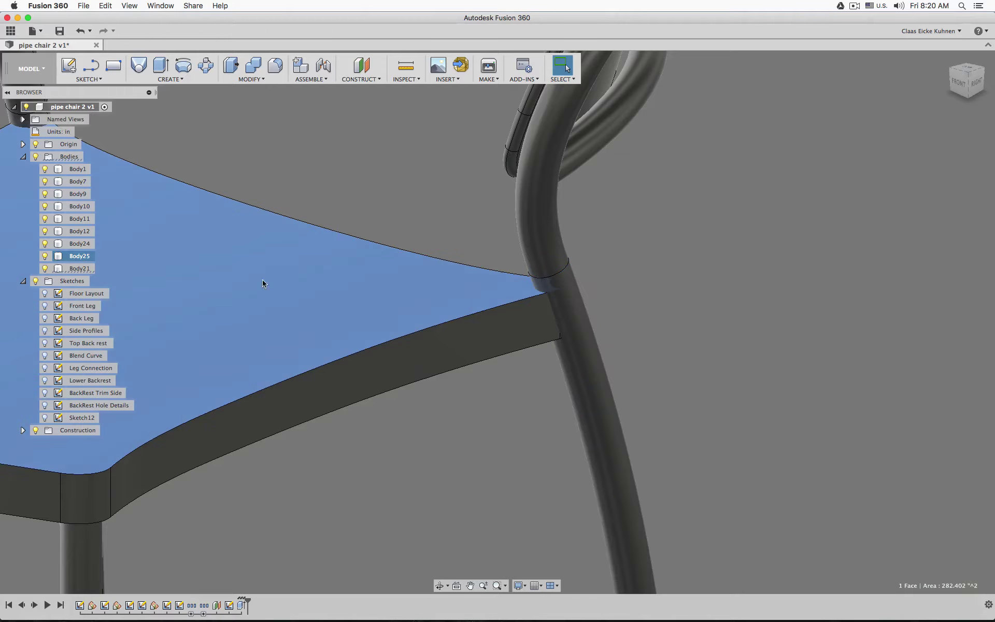
pyautogui.click(58, 255)
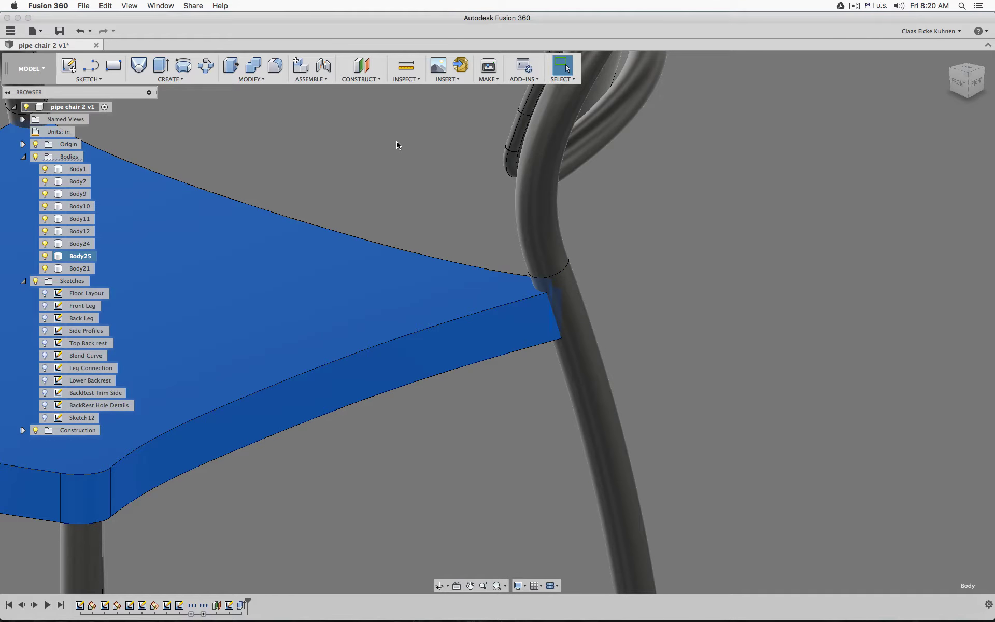
pyautogui.scroll(-6, 334, 289)
pyautogui.keyDown('shift'); pyautogui.moveTo(261, 415); pyautogui.dragTo(337, 429, button='middle'); pyautogui.keyUp('shift')
pyautogui.moveTo(150, 462); pyautogui.dragTo(427, 259, button='middle')
pyautogui.moveTo(427, 260); pyautogui.dragTo(433, 459, button='middle')
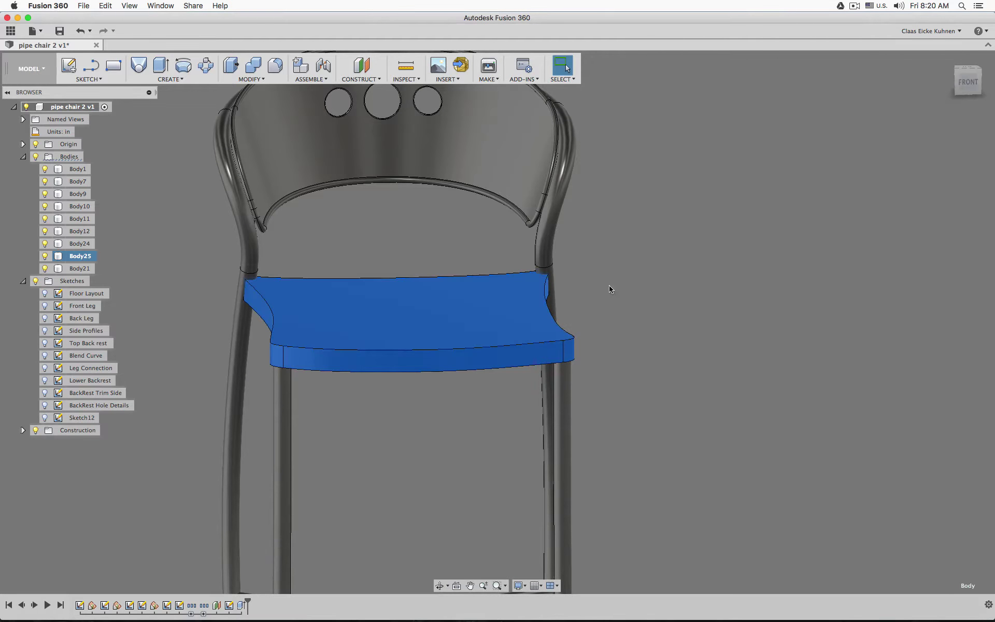
pyautogui.keyDown('shift'); pyautogui.moveTo(610, 286); pyautogui.dragTo(646, 300, button='middle'); pyautogui.keyUp('shift')
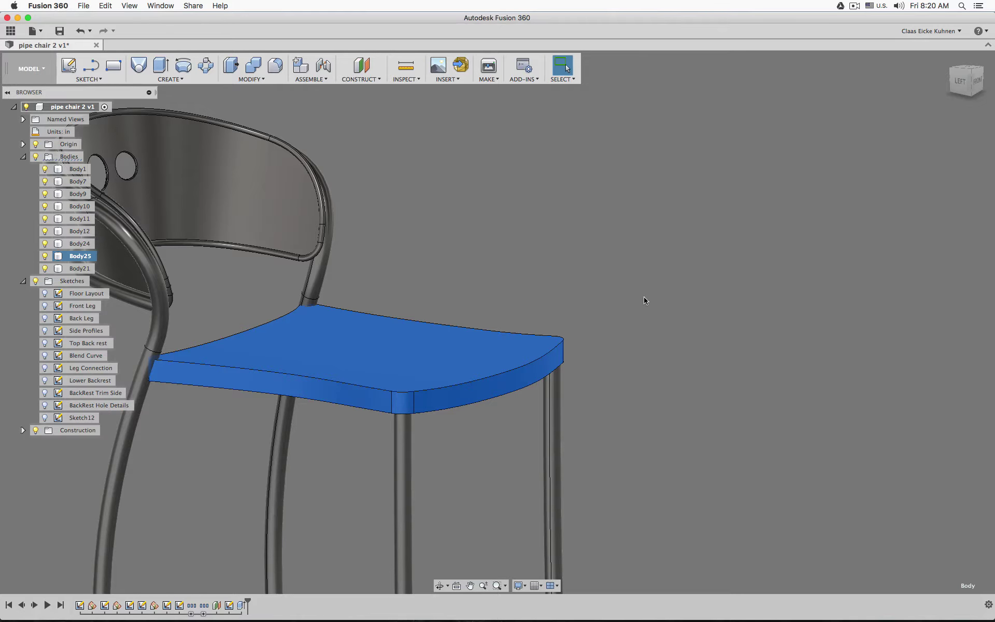
pyautogui.keyDown('shift'); pyautogui.moveTo(634, 294); pyautogui.dragTo(662, 290, button='middle'); pyautogui.keyUp('shift')
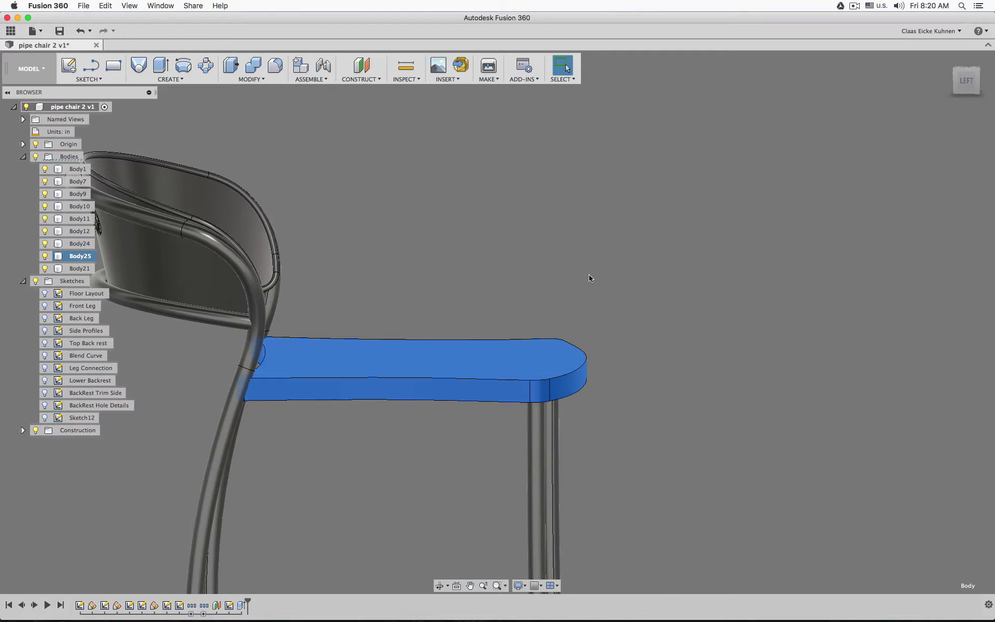
pyautogui.moveTo(589, 275)
pyautogui.keyDown('shift'); pyautogui.mouseDown(button='middle')
pyautogui.moveTo(580, 258)
pyautogui.moveTo(539, 259)
pyautogui.mouseUp(button='middle'); pyautogui.keyUp('shift')
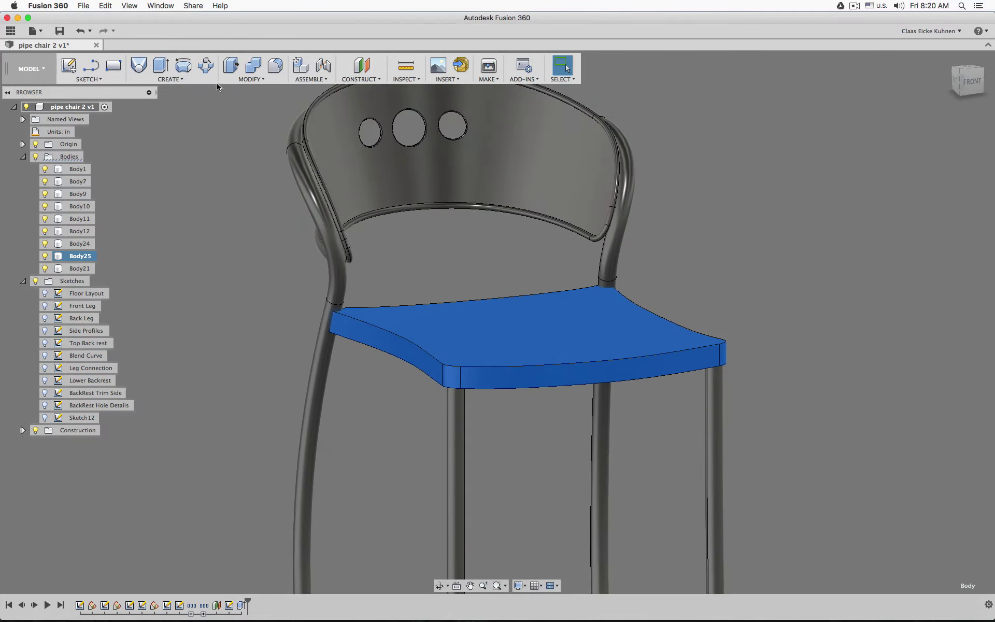
# - Create a sketch on the chair's central side plane
pyautogui.click(69, 66)
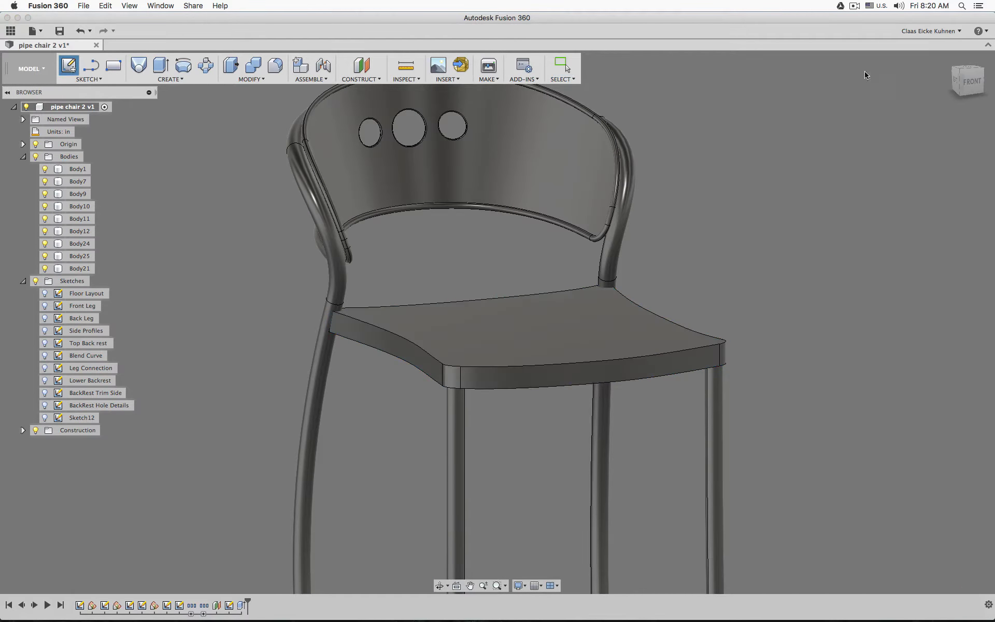
pyautogui.click(956, 80)
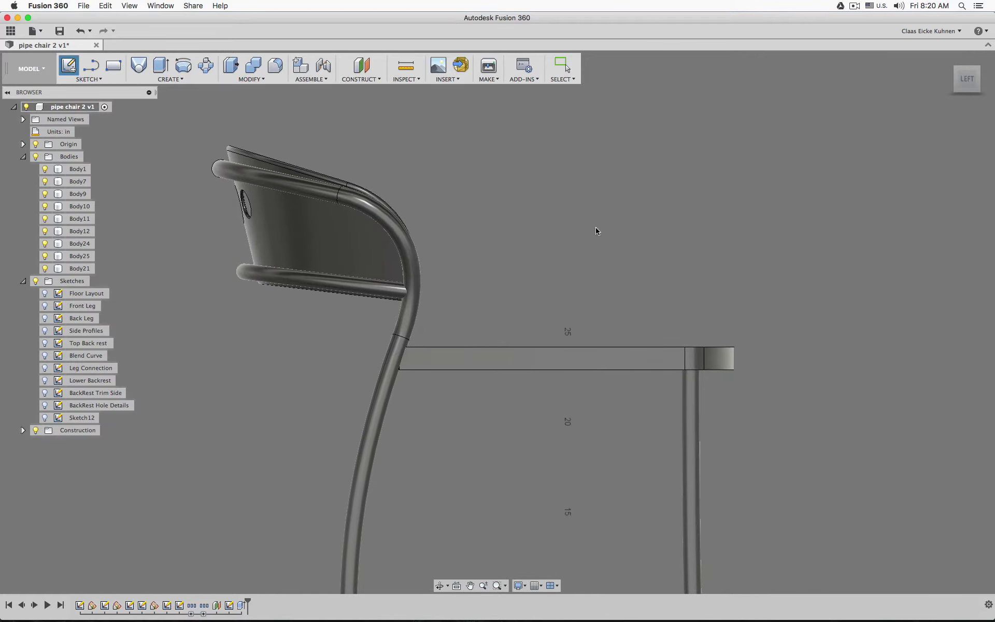
pyautogui.click(596, 231)
# - Draw a four-point spline along the seat's side profile, from behind the rear leg, dipping mid-seat, cresting over the front leg and ending past the front edge
pyautogui.click(86, 79)
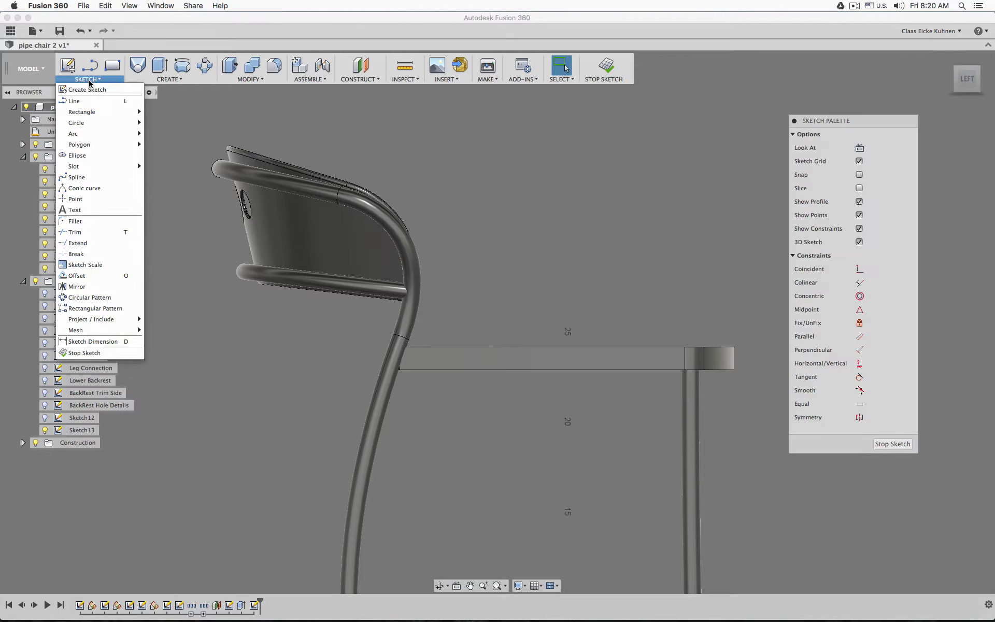
pyautogui.click(96, 178)
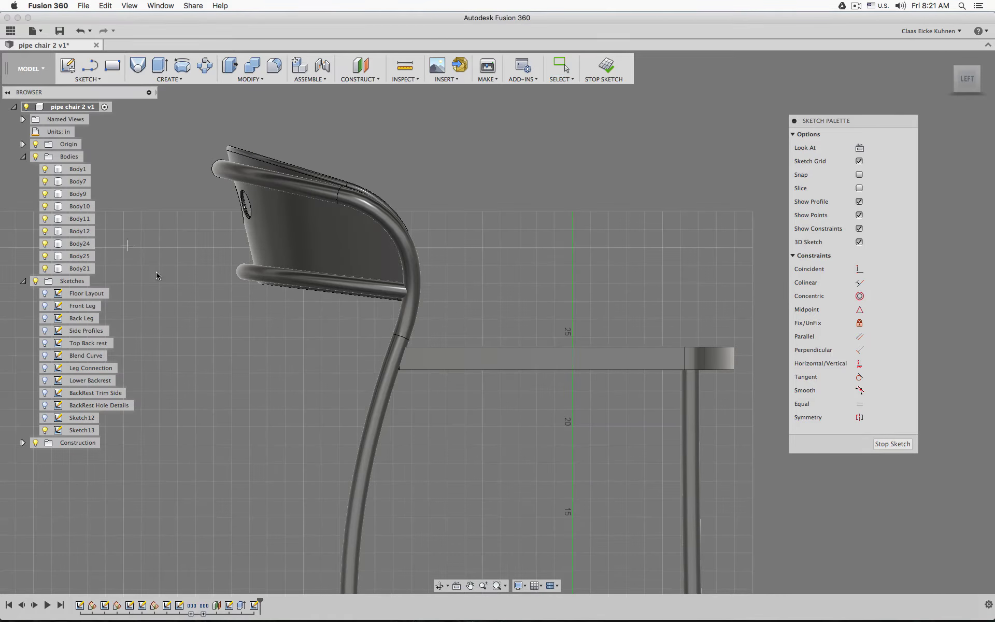
pyautogui.scroll(2, 376, 316)
pyautogui.click(361, 329)
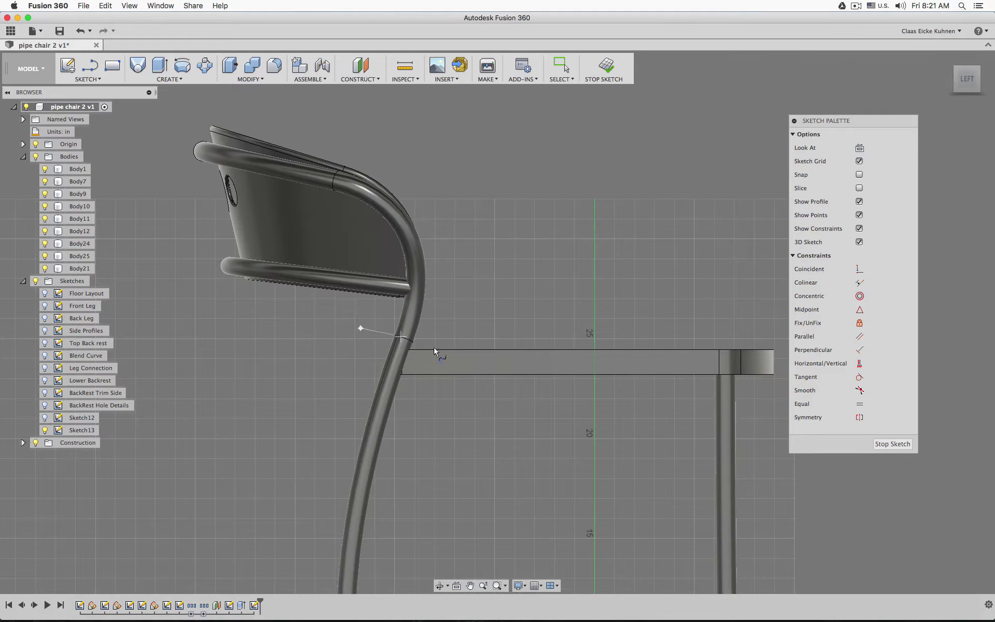
pyautogui.click(571, 363)
pyautogui.moveTo(591, 354); pyautogui.dragTo(444, 356, button='middle')
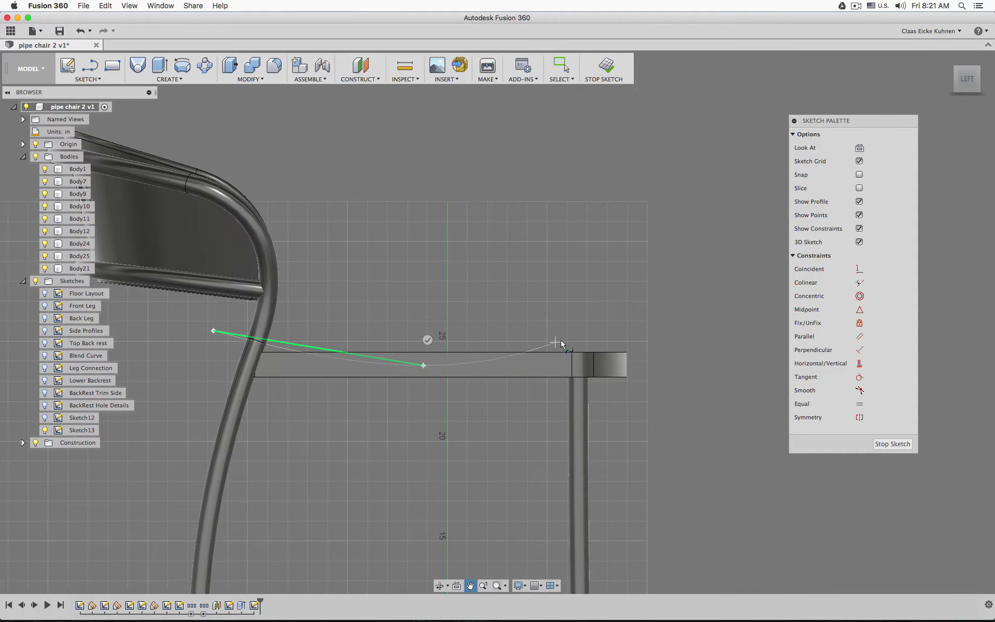
pyautogui.click(578, 339)
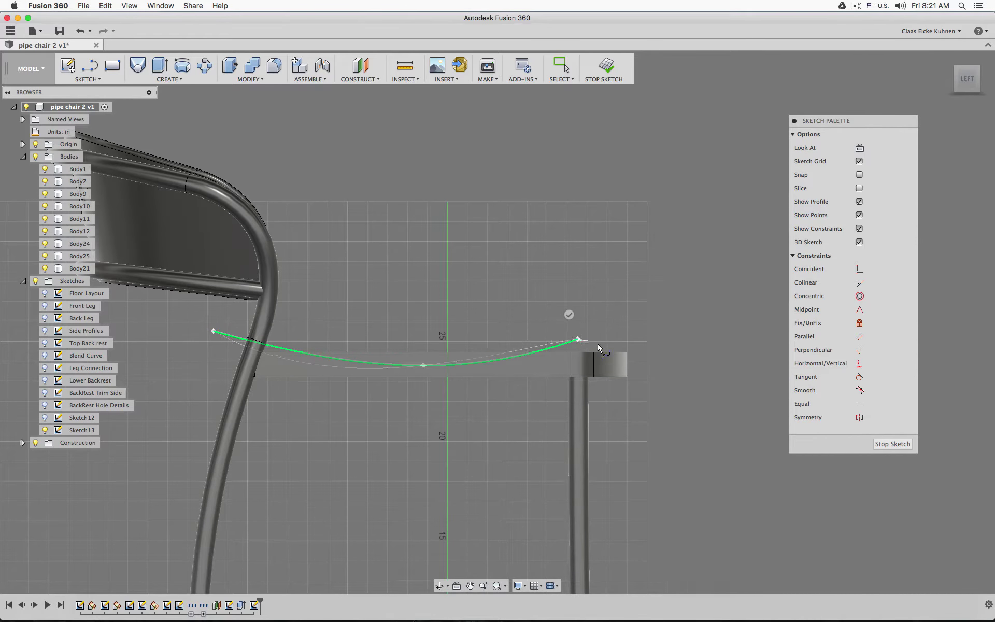
pyautogui.click(643, 376)
pyautogui.click(619, 389)
pyautogui.scroll(3, 643, 377)
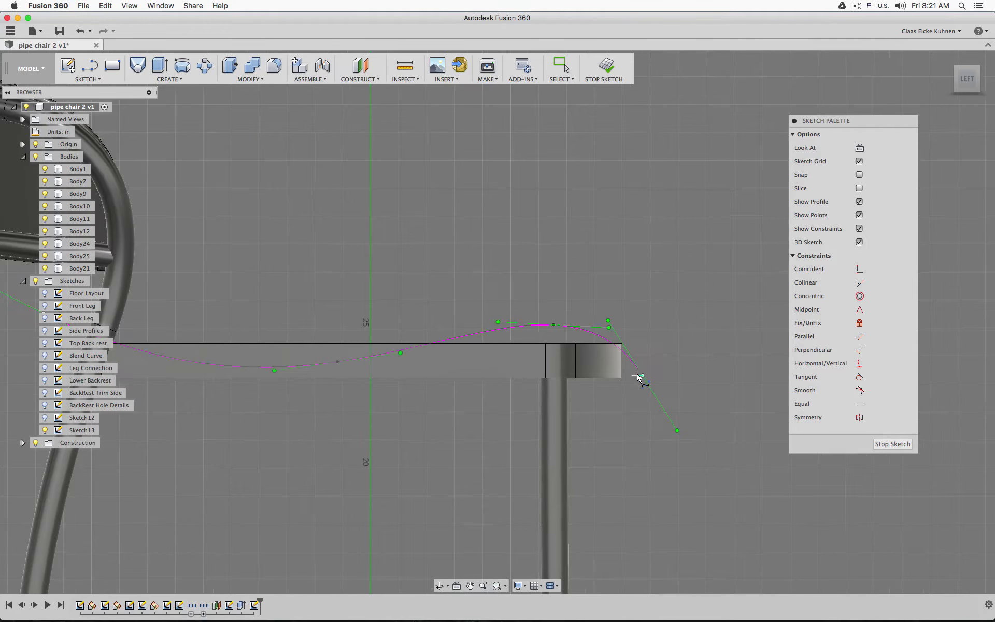
pyautogui.press('Escape')
# - Flatten the spline by lowering its front crest and back end, raising the middle point and pulling in the front end, and finish the sketch
pyautogui.moveTo(637, 376); pyautogui.dragTo(633, 372)
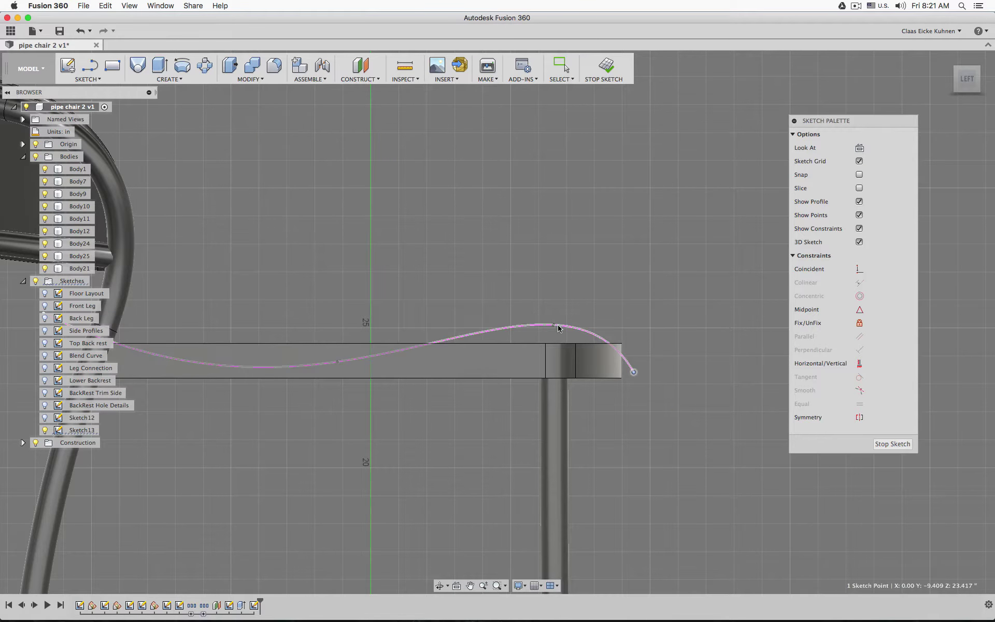
pyautogui.moveTo(556, 327)
pyautogui.mouseDown()
pyautogui.moveTo(559, 356)
pyautogui.moveTo(557, 347)
pyautogui.mouseUp()
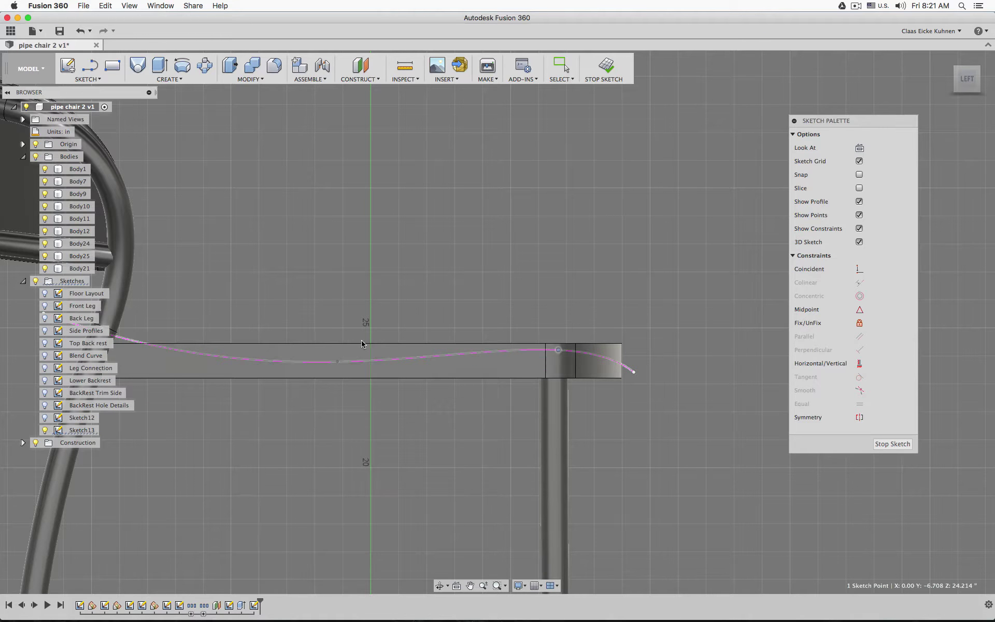
pyautogui.moveTo(320, 278); pyautogui.dragTo(544, 271, button='middle')
pyautogui.moveTo(269, 307); pyautogui.dragTo(270, 332)
pyautogui.moveTo(560, 248); pyautogui.dragTo(419, 242, button='middle')
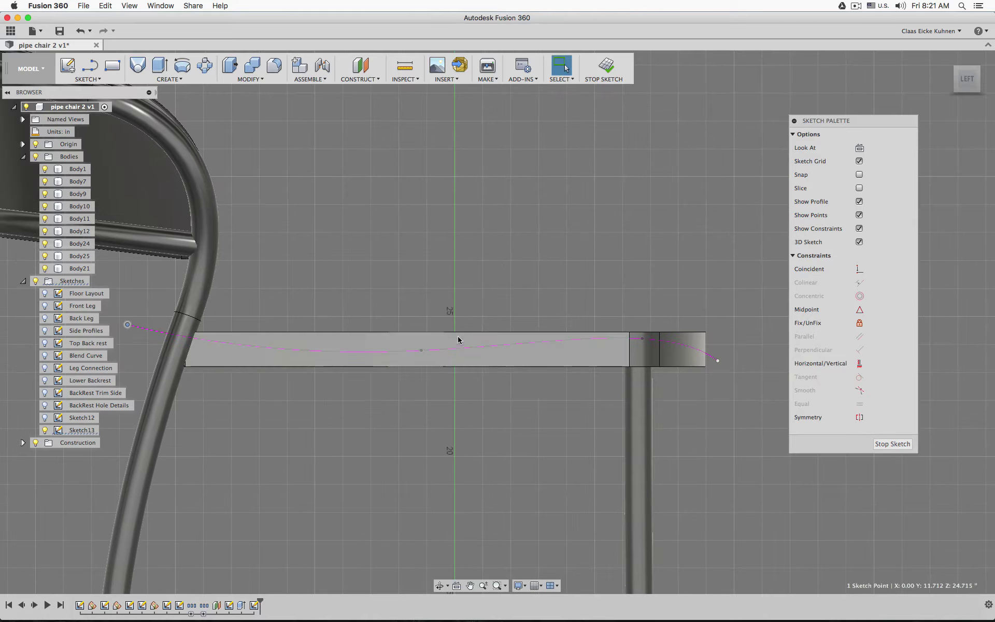
pyautogui.moveTo(428, 351); pyautogui.dragTo(433, 349)
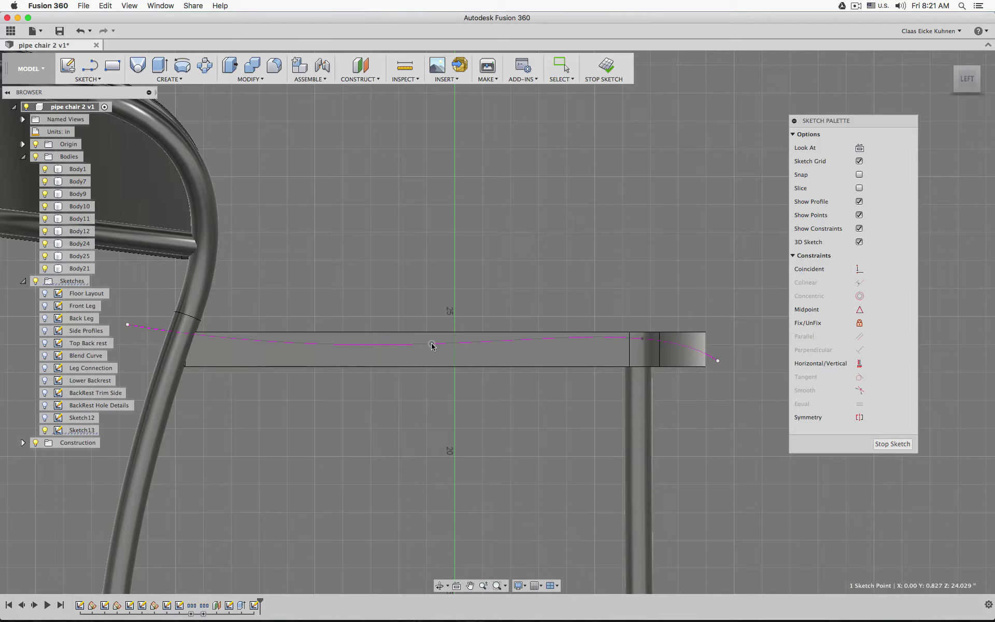
pyautogui.scroll(2, 608, 239)
pyautogui.scroll(-4, 701, 235)
pyautogui.keyDown('shift'); pyautogui.moveTo(702, 236); pyautogui.dragTo(562, 212, button='middle'); pyautogui.keyUp('shift')
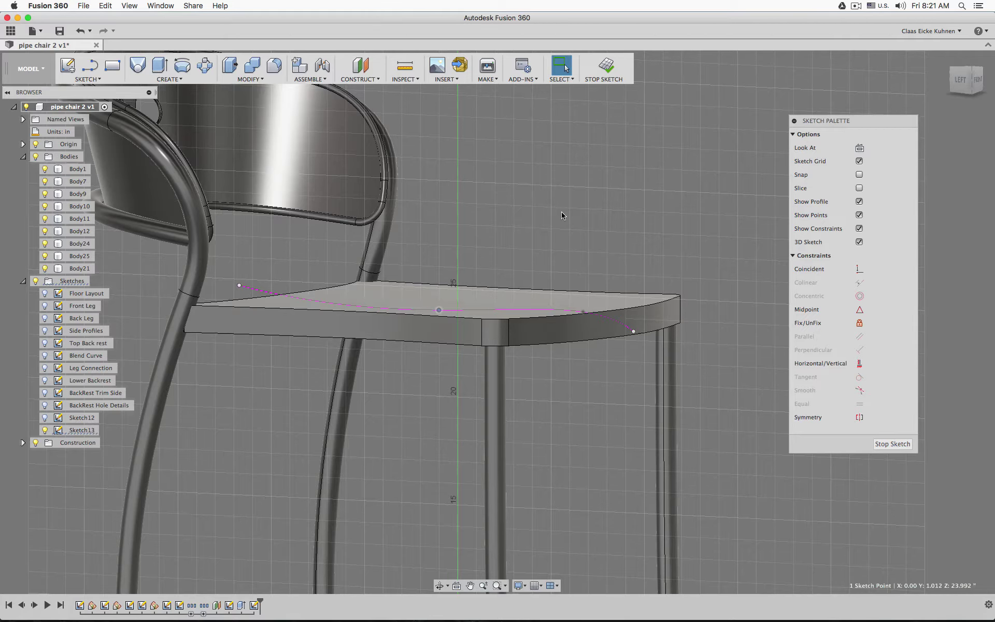
pyautogui.click(604, 65)
# - Create a construction plane along the spline path at distance 0.00, at its back end
pyautogui.moveTo(609, 197)
pyautogui.keyDown('shift'); pyautogui.mouseDown(button='middle')
pyautogui.moveTo(613, 211)
pyautogui.moveTo(589, 208)
pyautogui.mouseUp(button='middle'); pyautogui.keyUp('shift')
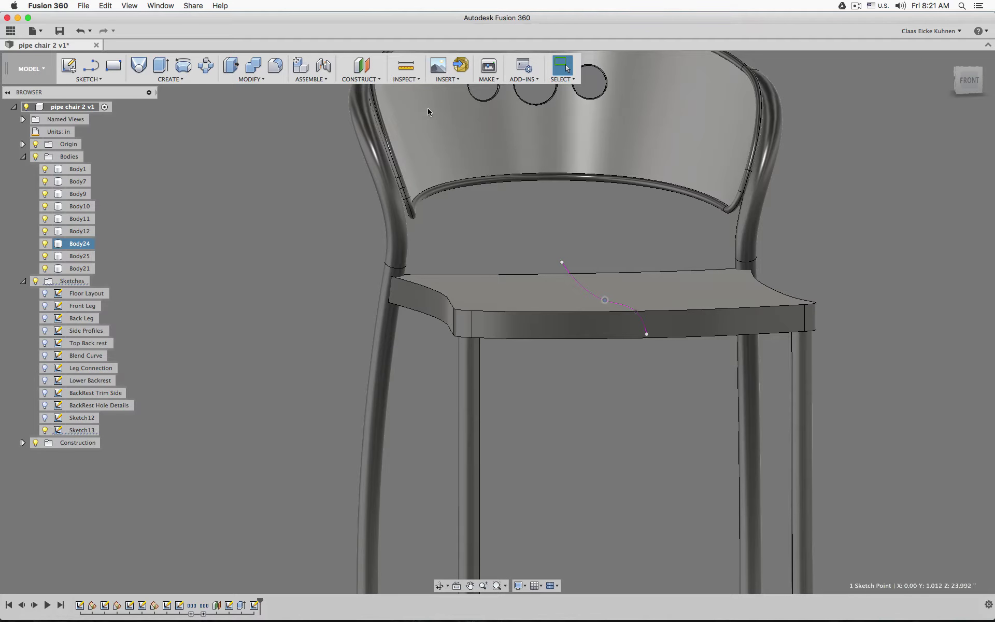
pyautogui.click(351, 81)
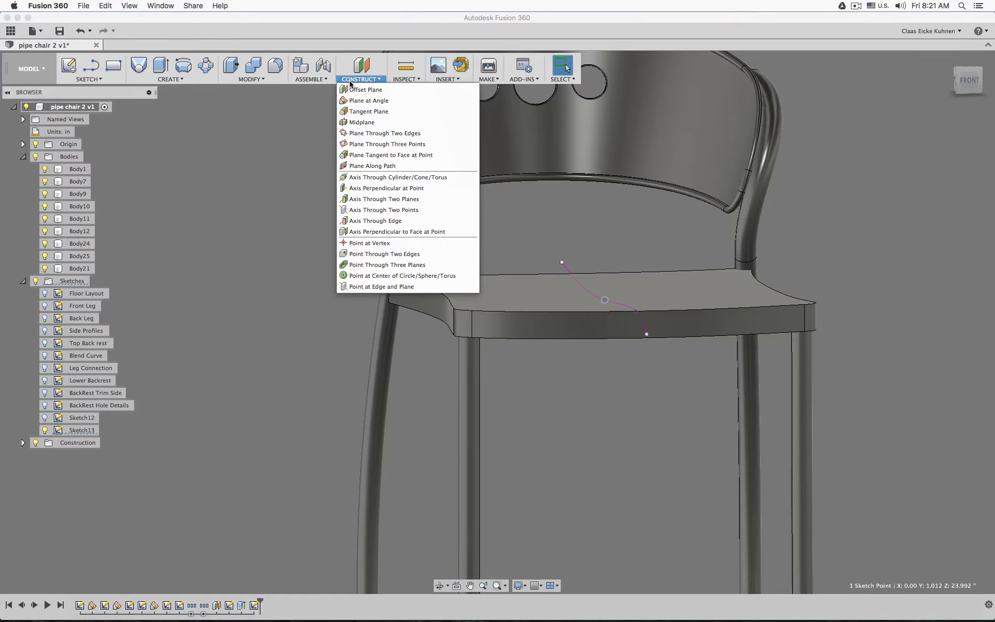
pyautogui.click(373, 166)
pyautogui.click(581, 291)
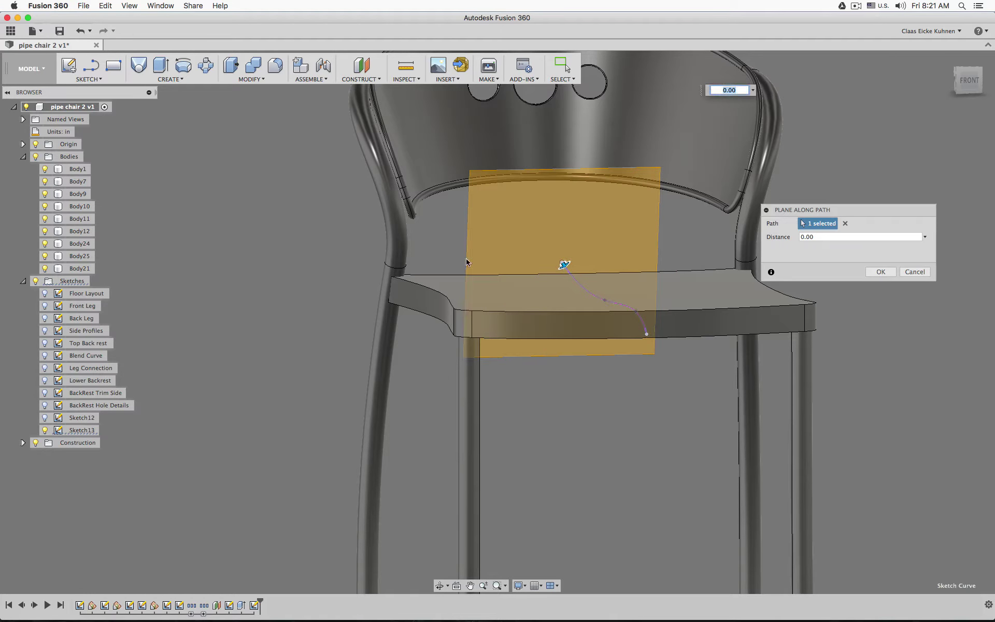
pyautogui.keyDown('shift'); pyautogui.moveTo(210, 332); pyautogui.dragTo(254, 336, button='middle'); pyautogui.keyUp('shift')
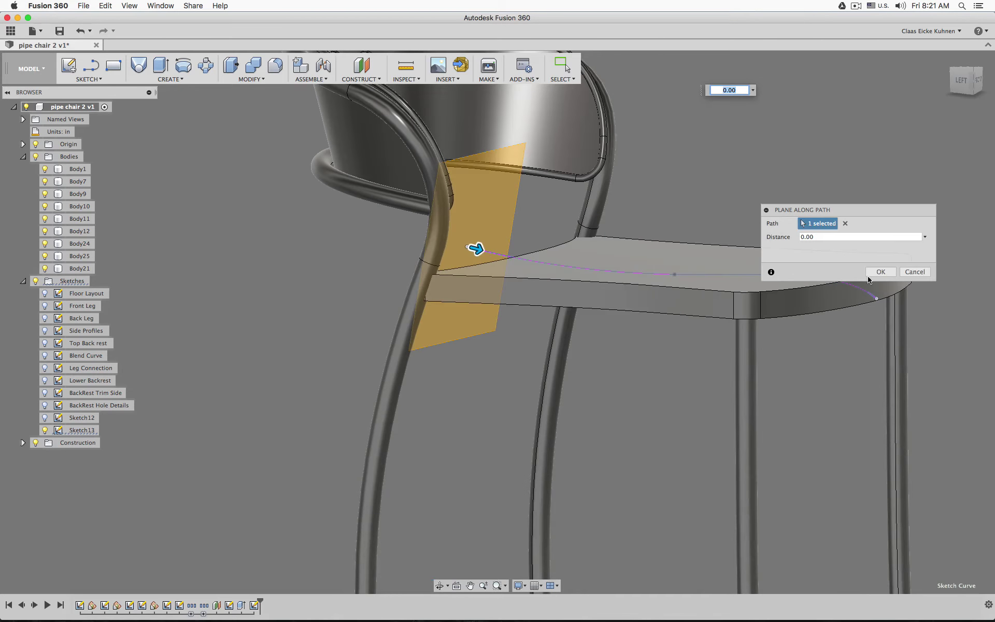
pyautogui.click(875, 273)
# - Create a second construction plane along the spline path at its front end point
pyautogui.rightClick(644, 391)
pyautogui.click(637, 358)
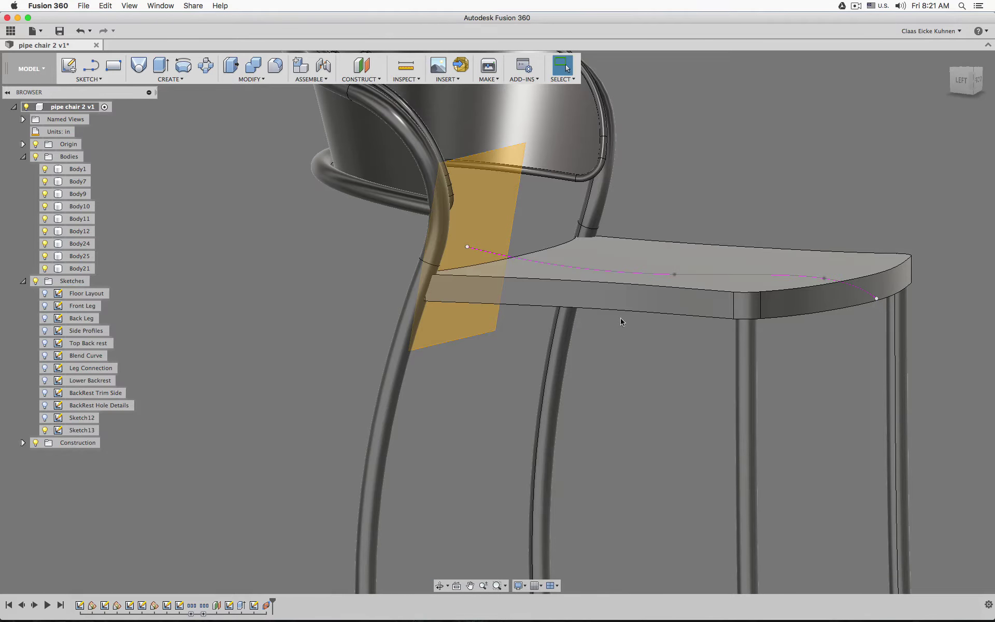
pyautogui.click(537, 262)
pyautogui.moveTo(548, 265); pyautogui.dragTo(901, 298)
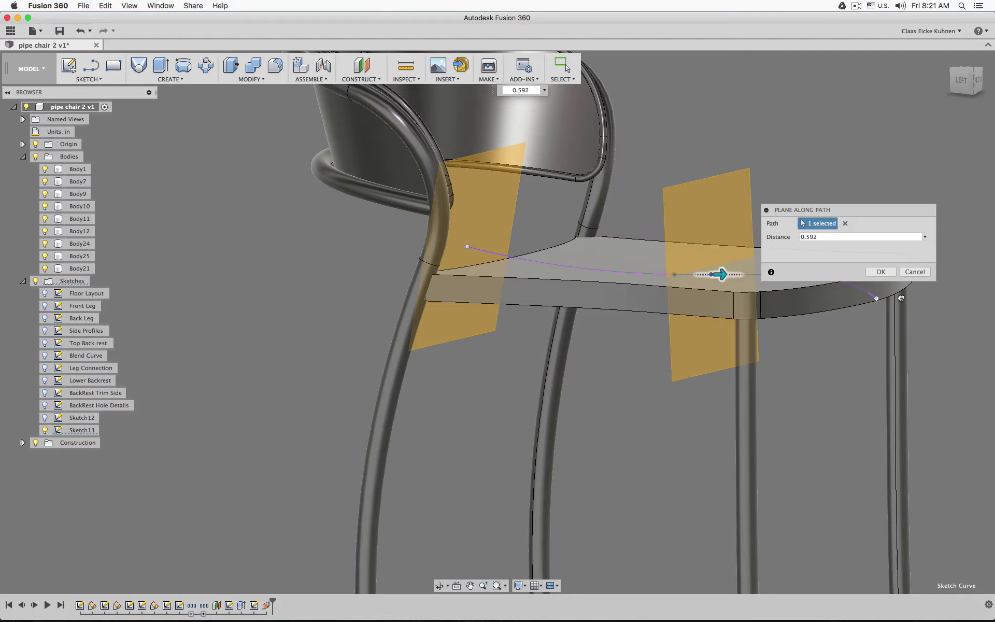
pyautogui.click(881, 272)
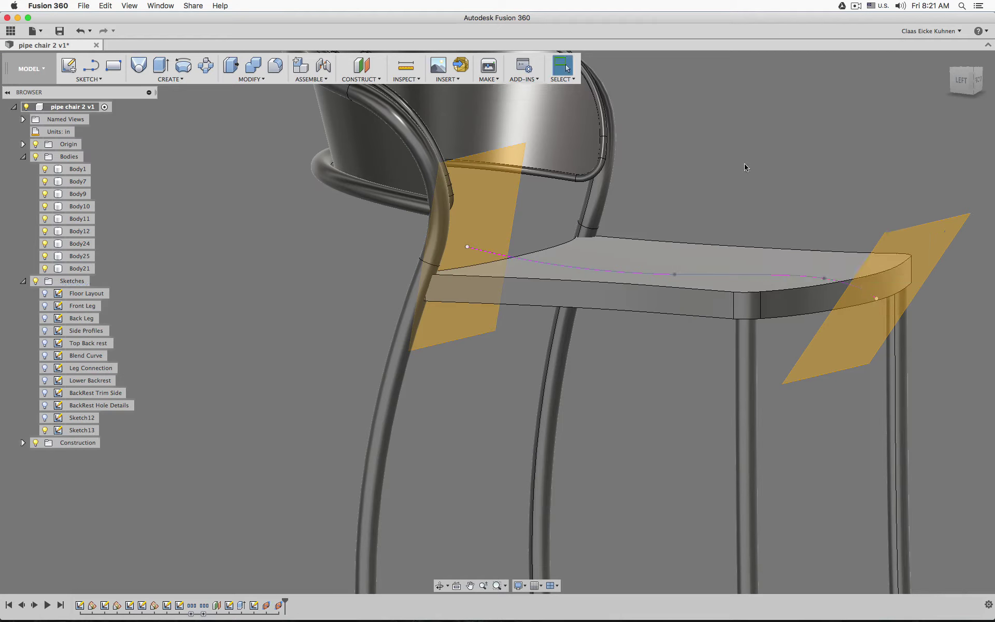
# - Sketch a short vertical line on the front construction plane, centred below the side-profile spline's front end point
pyautogui.keyDown('shift'); pyautogui.moveTo(745, 167); pyautogui.dragTo(649, 191, button='middle'); pyautogui.keyUp('shift')
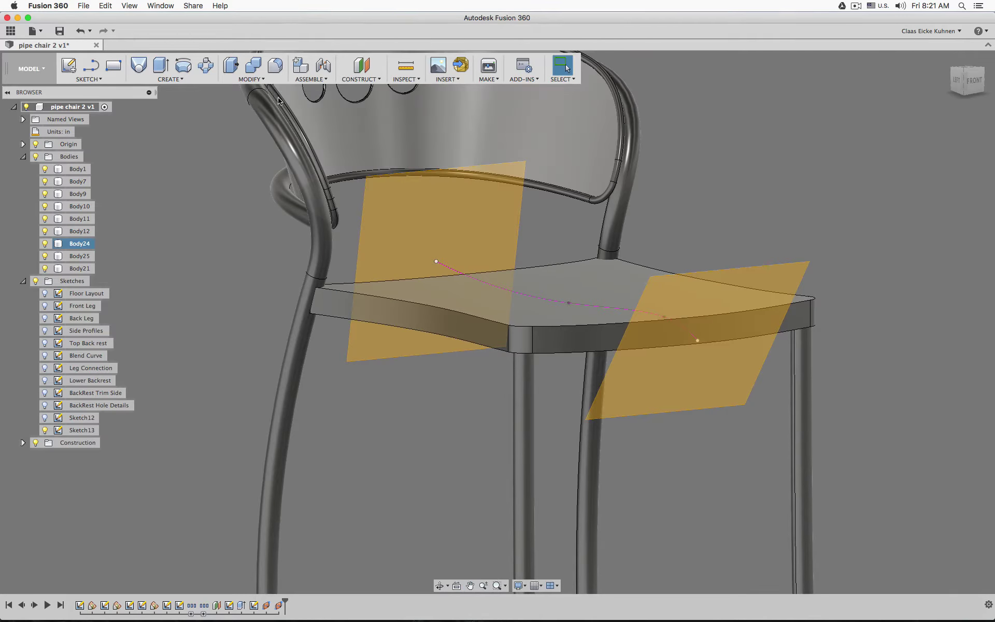
pyautogui.click(92, 67)
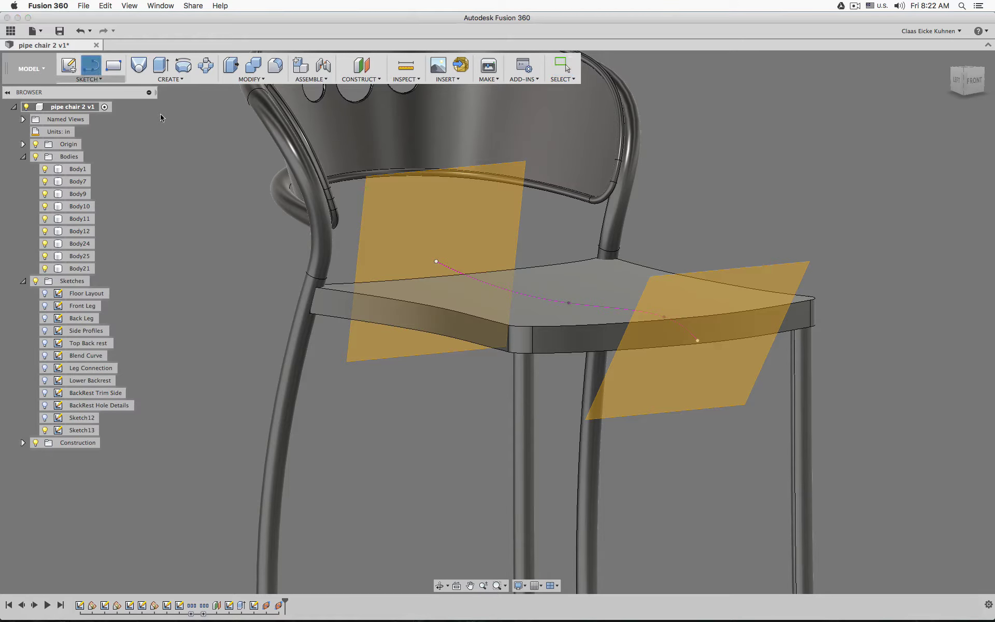
pyautogui.click(782, 282)
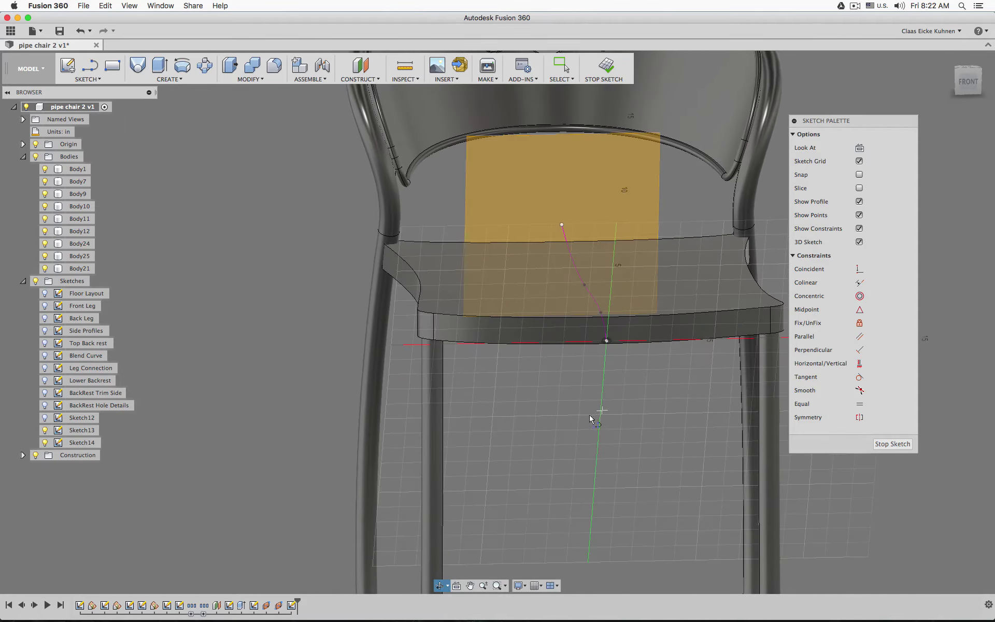
pyautogui.click(465, 402)
pyautogui.click(458, 465)
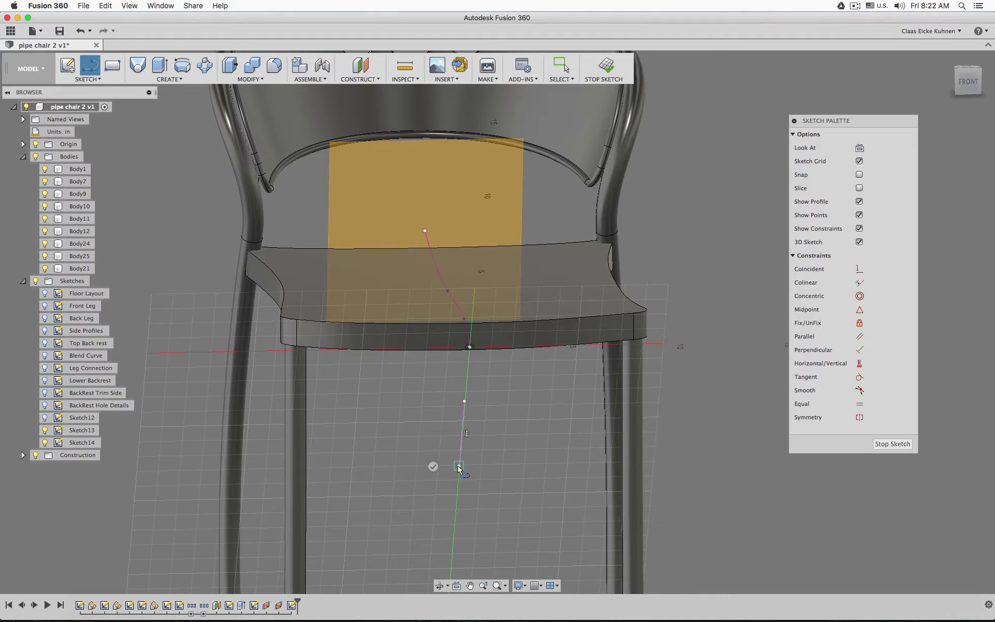
# - Align the short line's upper endpoint vertically with the side-profile spline's front end point using a Horizontal/Vertical constraint
pyautogui.click(859, 363)
pyautogui.click(464, 401)
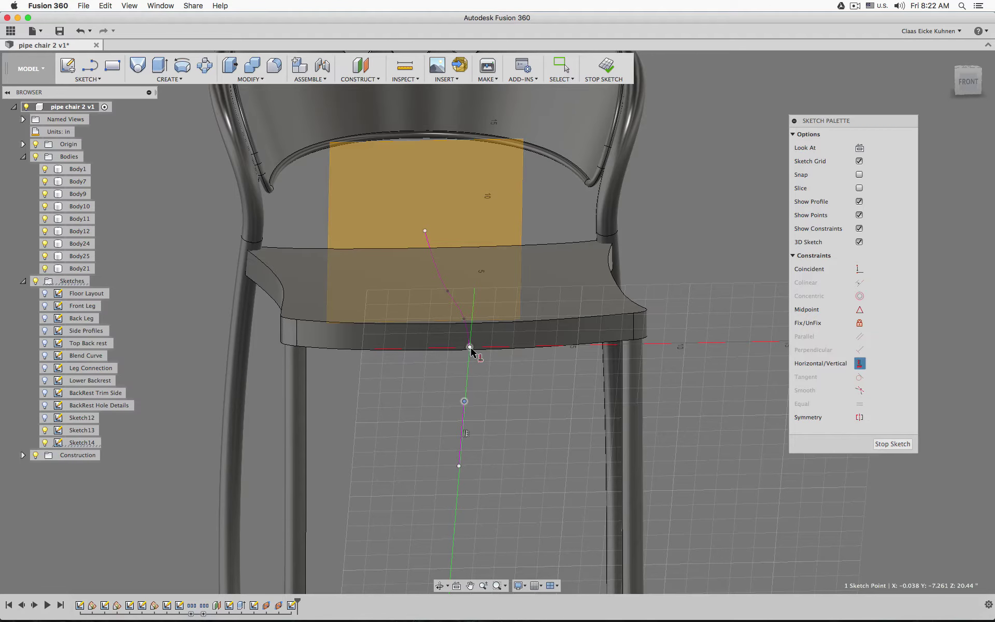
pyautogui.click(470, 347)
# - Draw an arched spline across the seat's front, from beside one front leg through the side-profile spline's front end point toward the other leg
pyautogui.press('s')
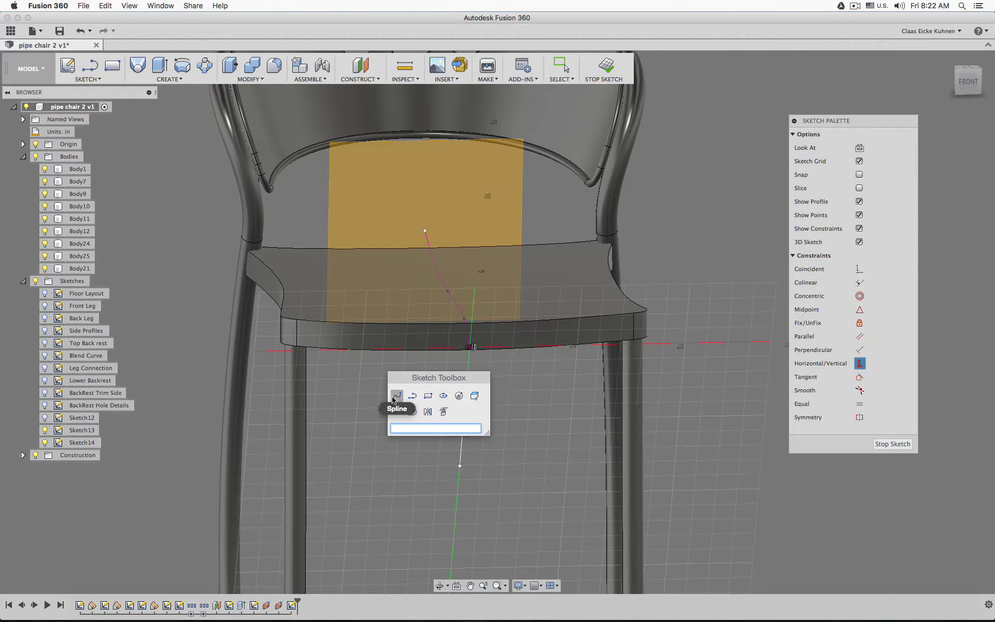
pyautogui.click(396, 393)
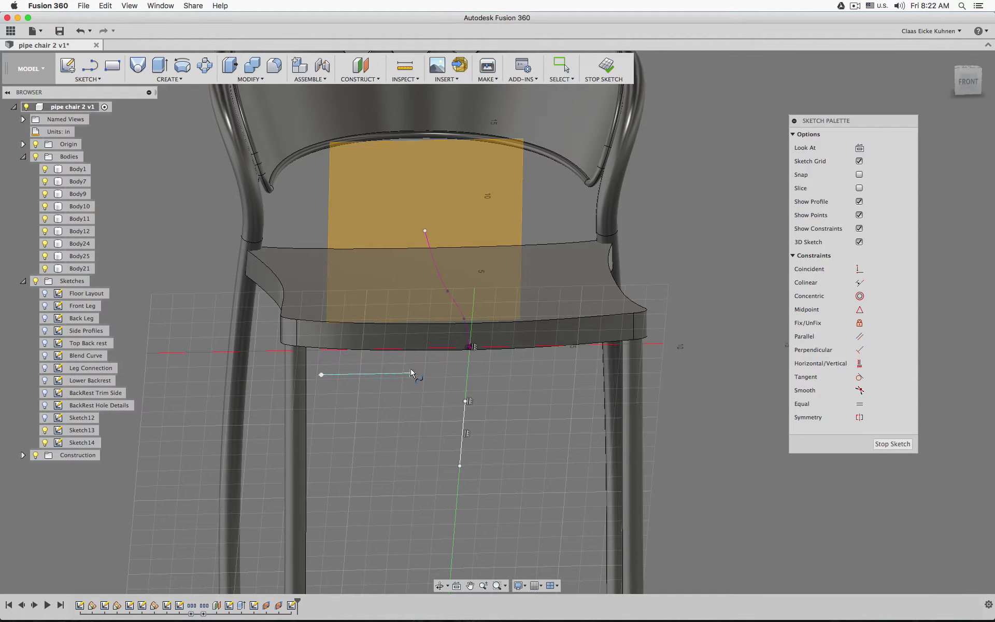
pyautogui.click(471, 347)
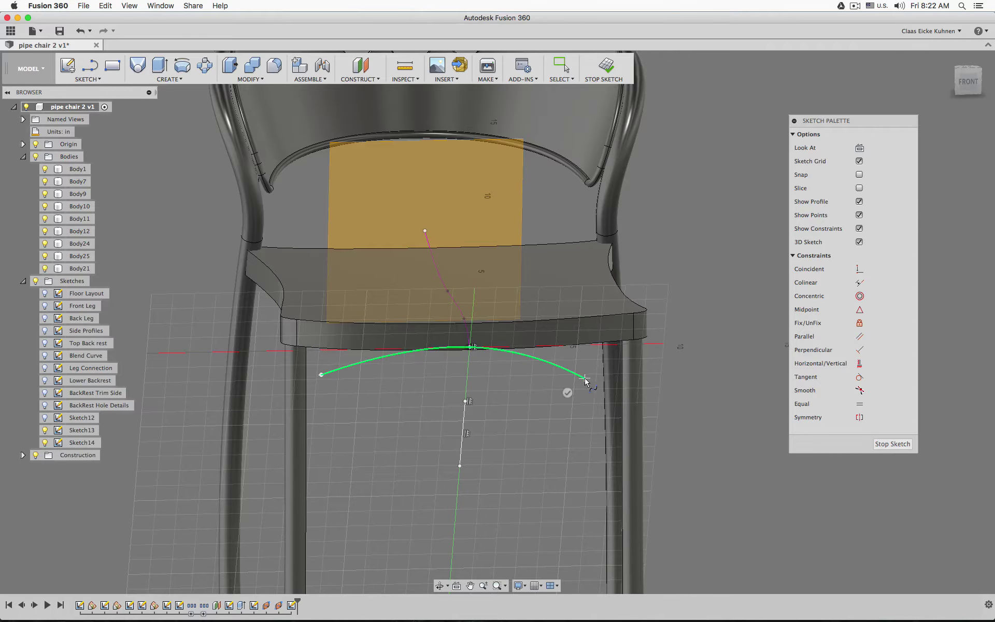